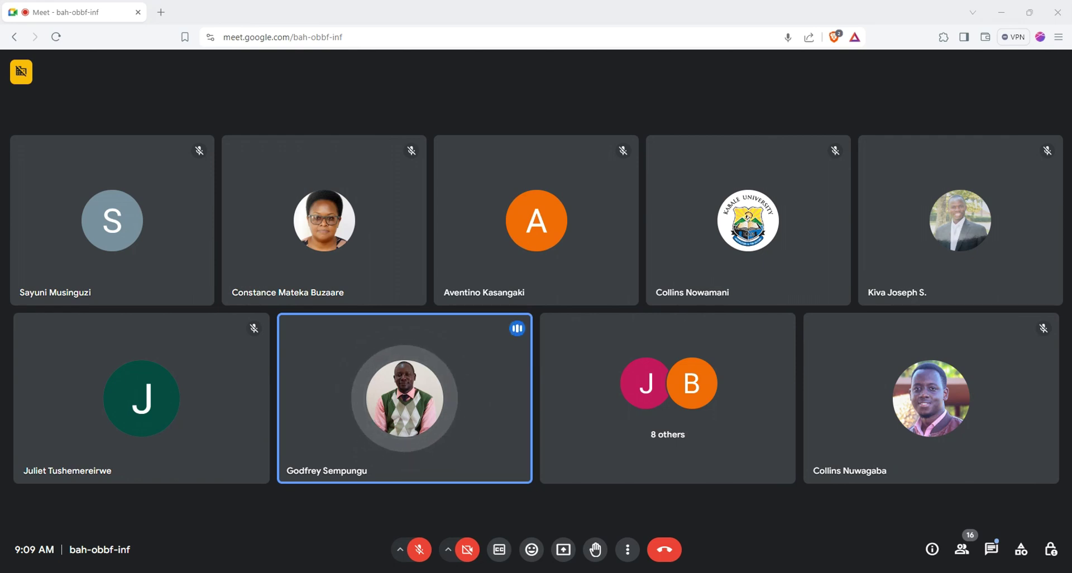
Step: Turn on the camera, pin the KAB CHATS banner for everyone, and mute one participant for everyone
key("ctrl+e")
left_click(905, 398)
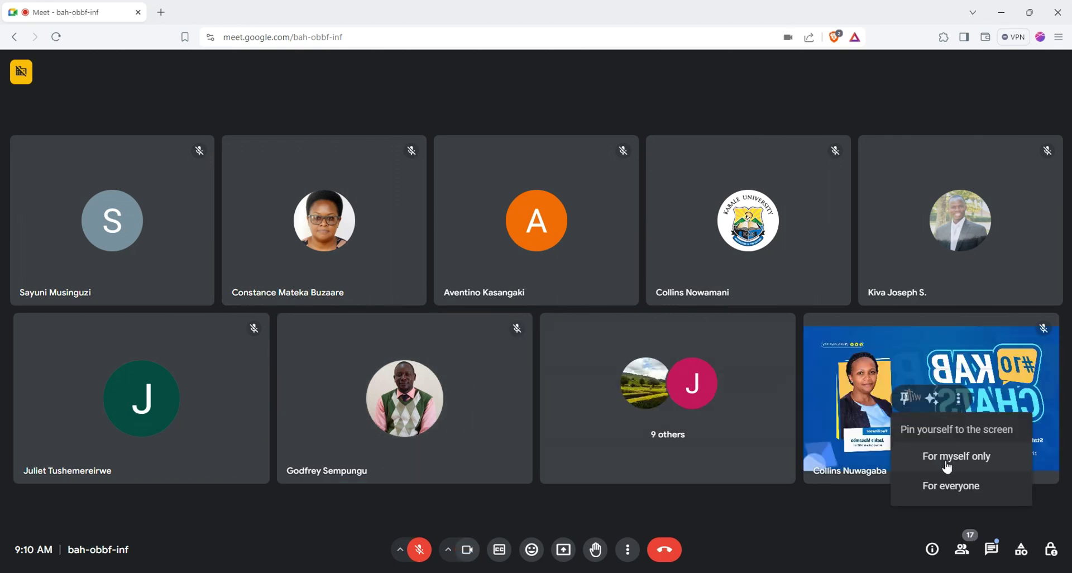
left_click(950, 485)
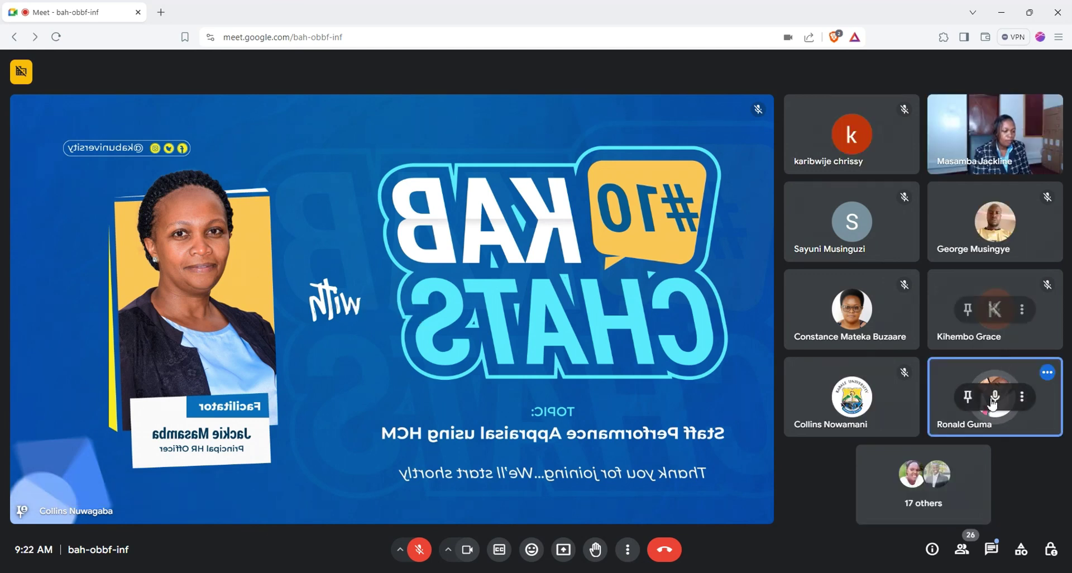
left_click(995, 397)
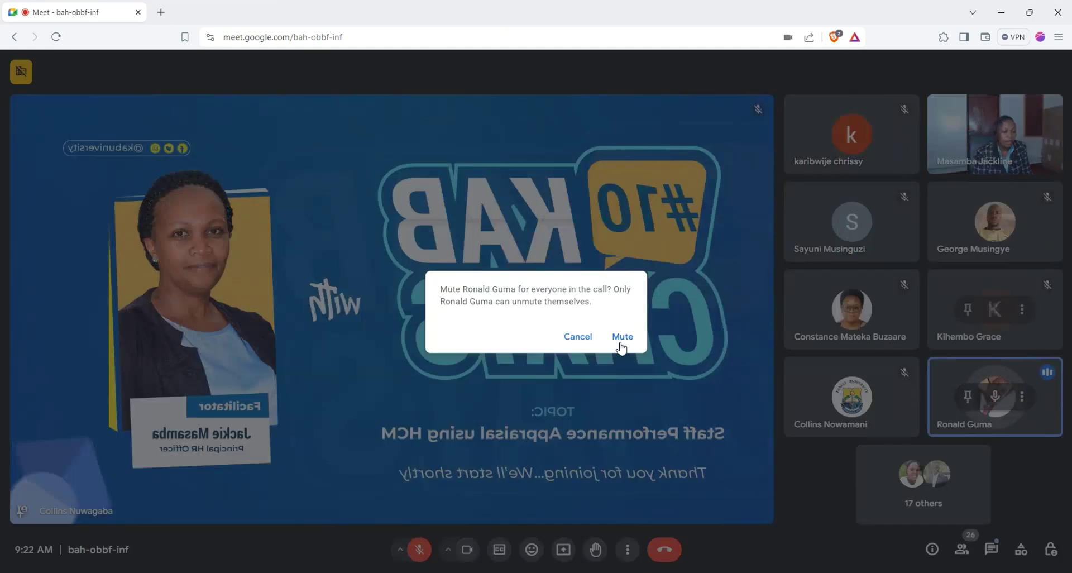
left_click(620, 337)
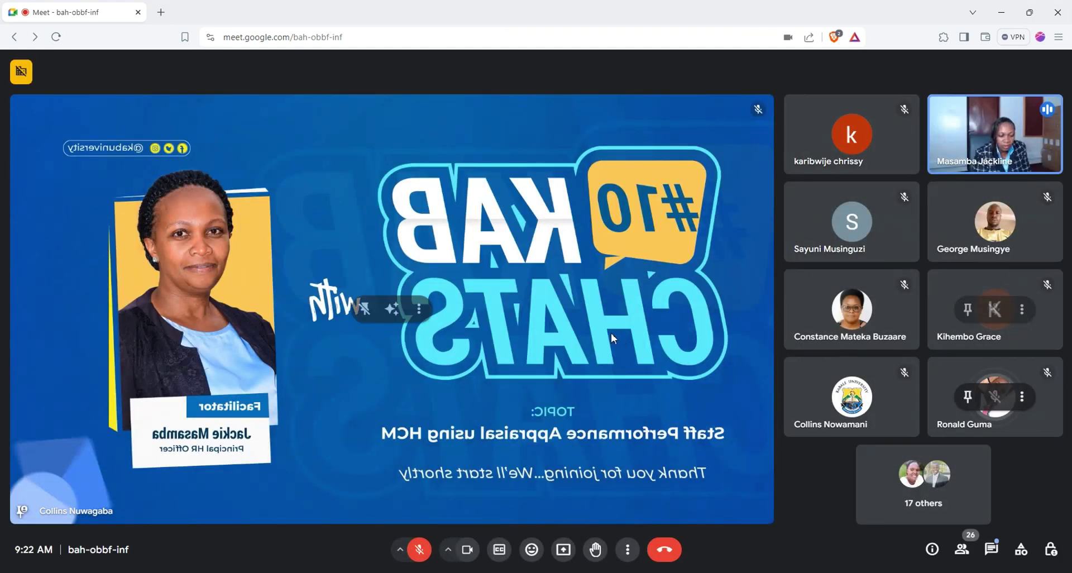
Step: Pin the facilitator's camera tile for everyone
mouse_move(1031, 112)
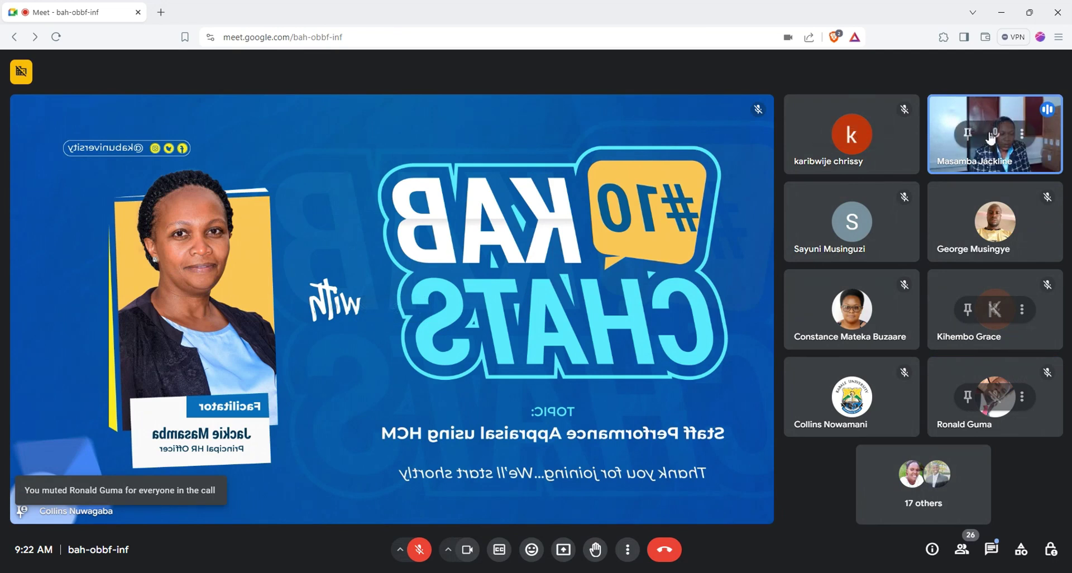
left_click(967, 136)
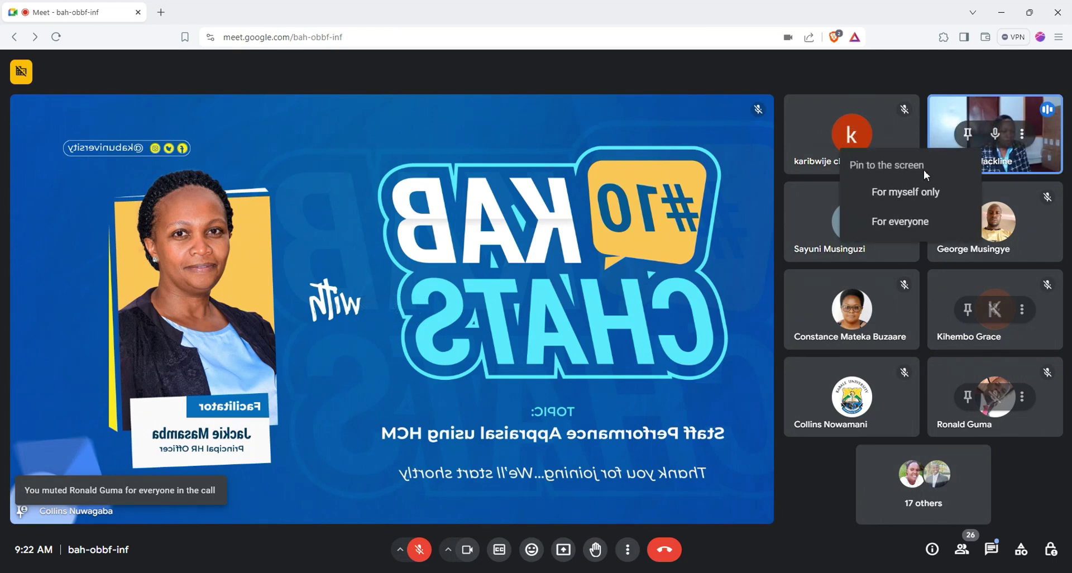
left_click(900, 221)
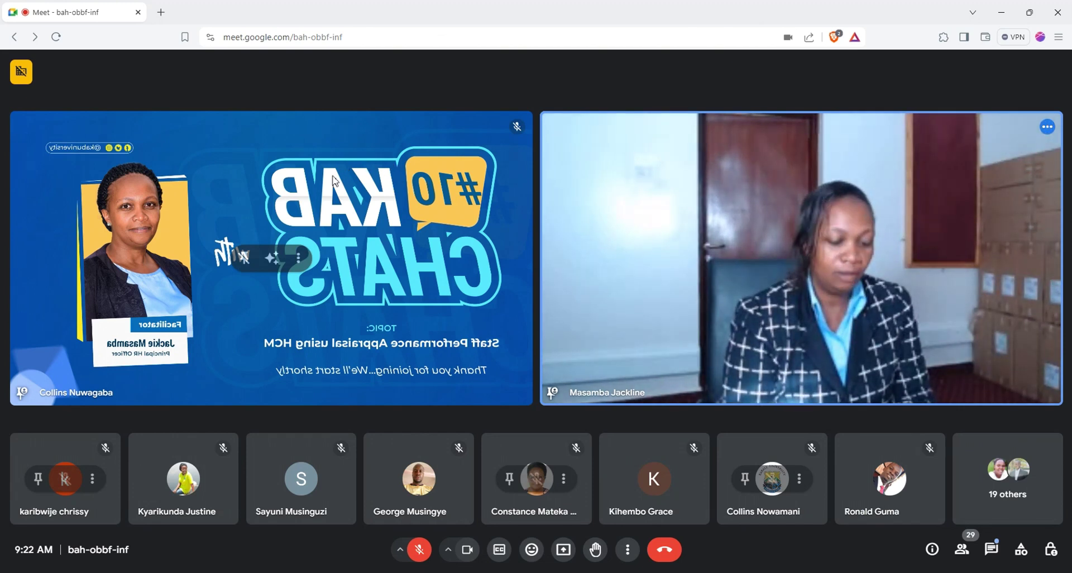
Step: Unpin the KAB CHATS banner tile for everyone, leaving the facilitator's camera pinned
left_click(245, 258)
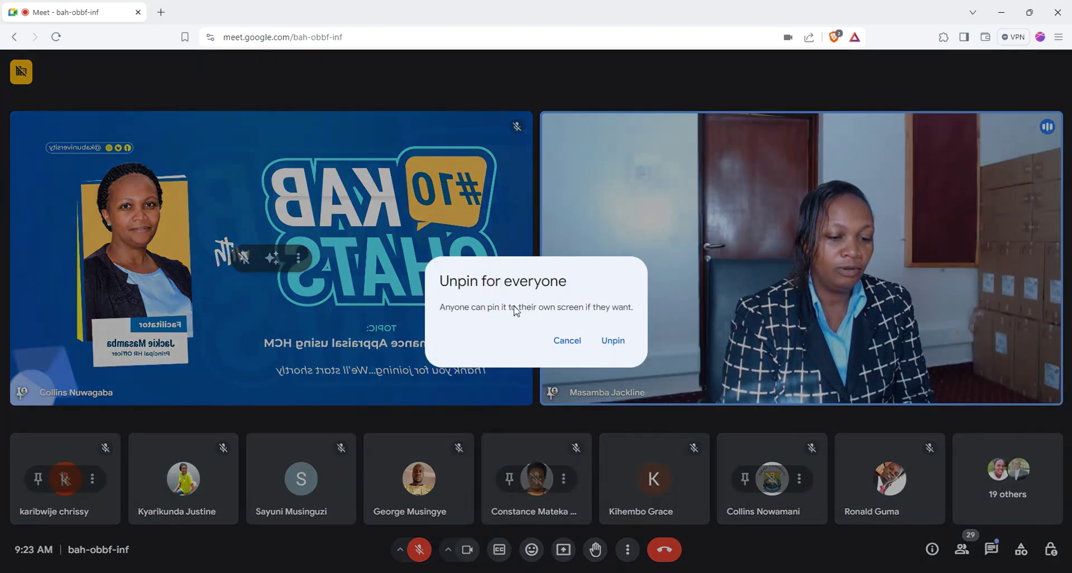
left_click(611, 337)
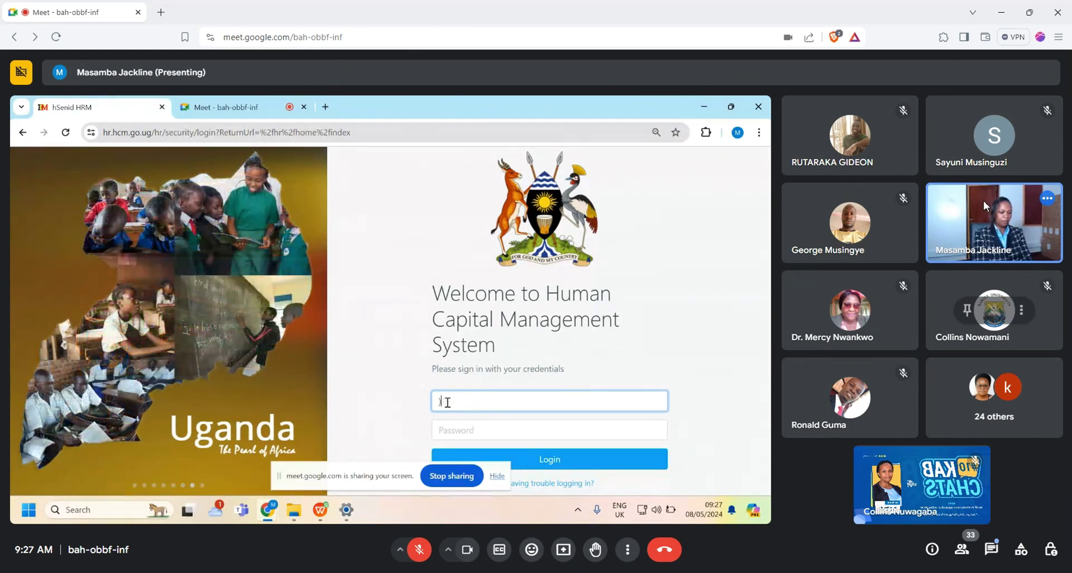
Step: Open the in-call chat messages panel
left_click(991, 549)
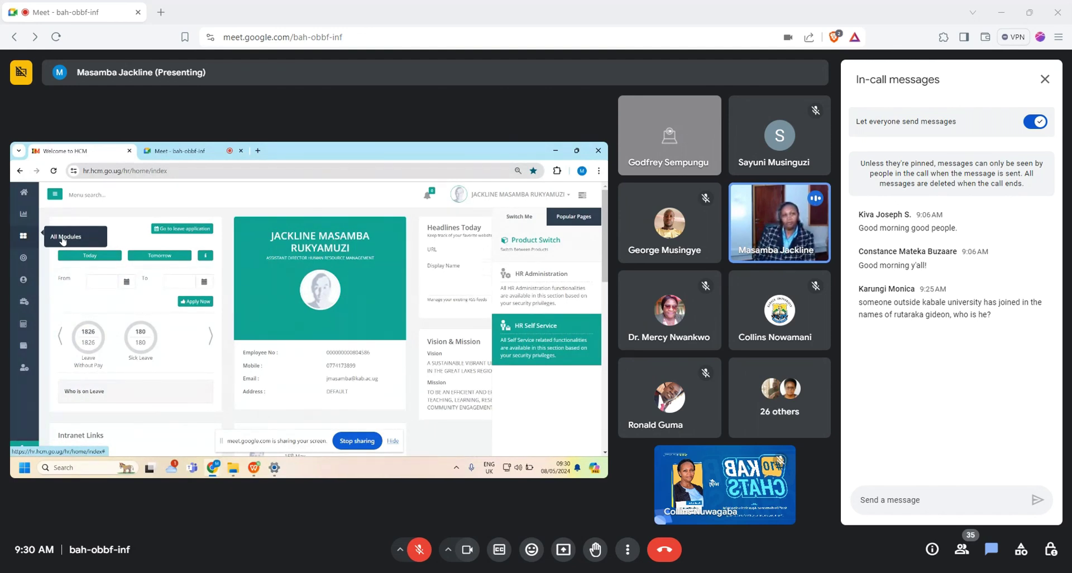
Step: Follow the shared HCM screen to the Unlock Evaluation Stage page for Output Review - Q1
mouse_move(687, 123)
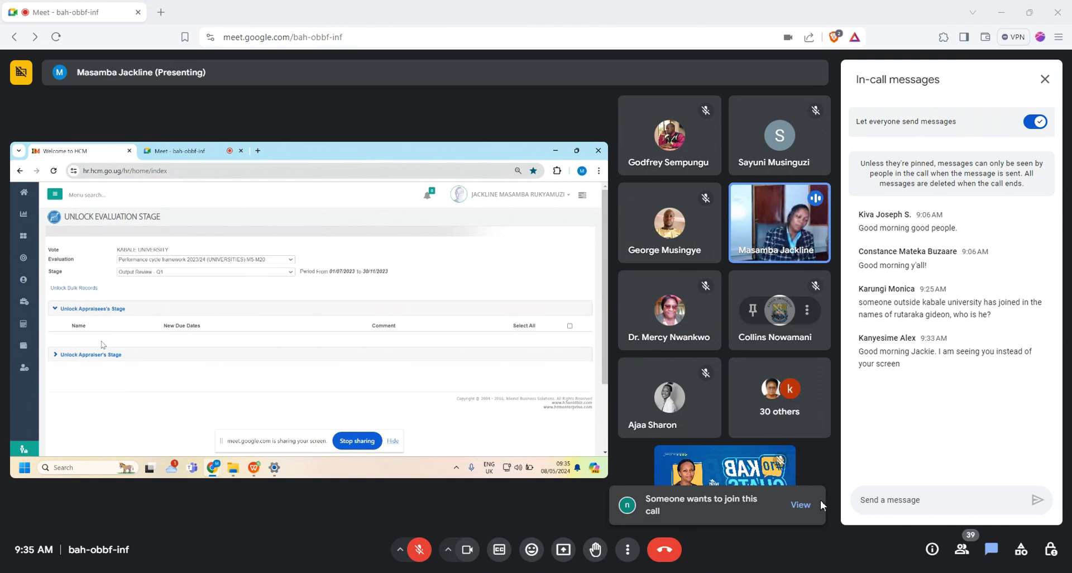
Step: Admit the waiting participant from the People panel, then close the panel
left_click(803, 506)
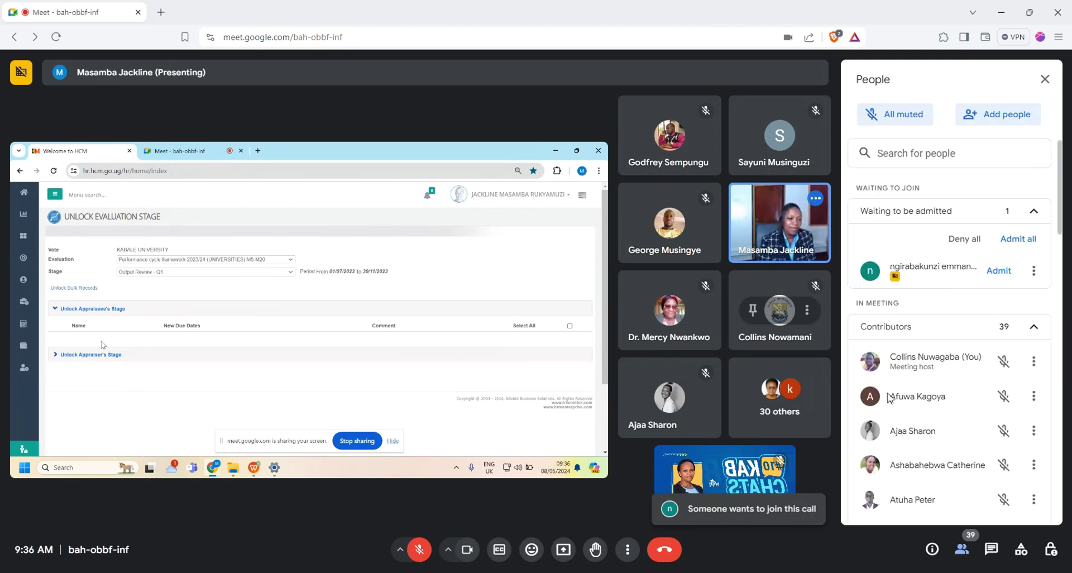
left_click(994, 271)
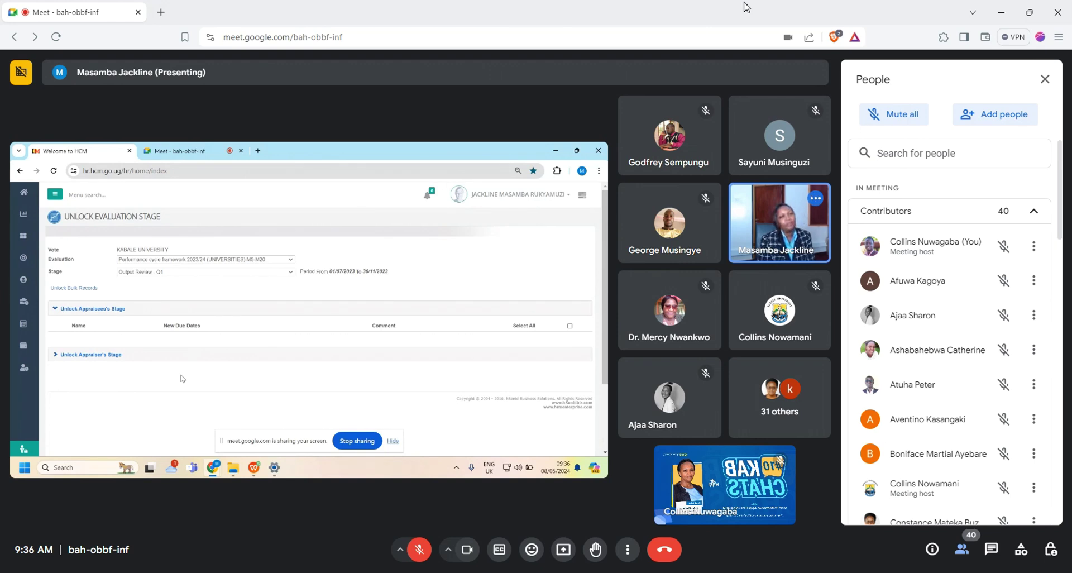
left_click(1045, 79)
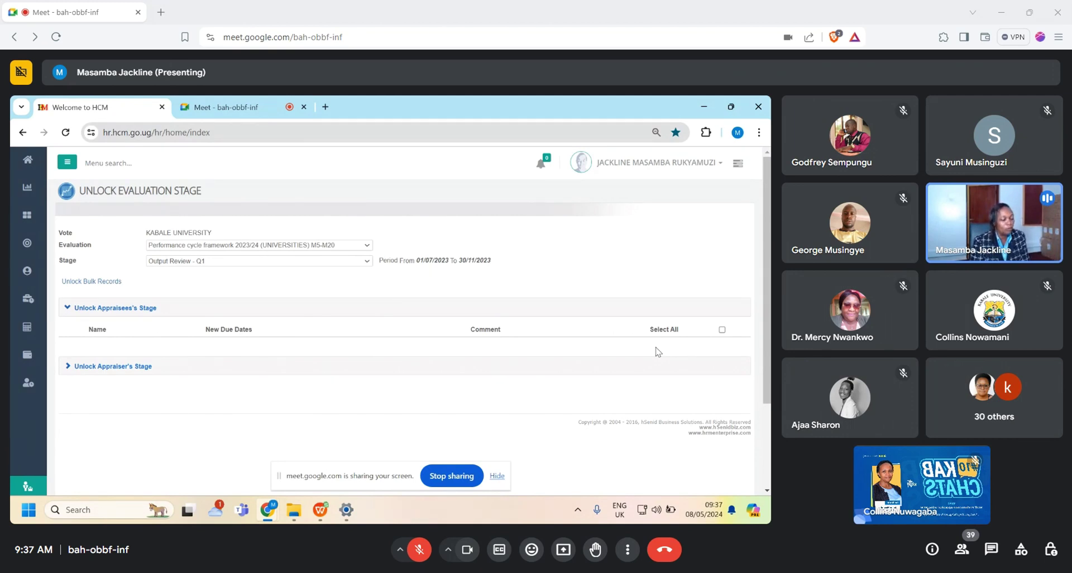
left_click(368, 264)
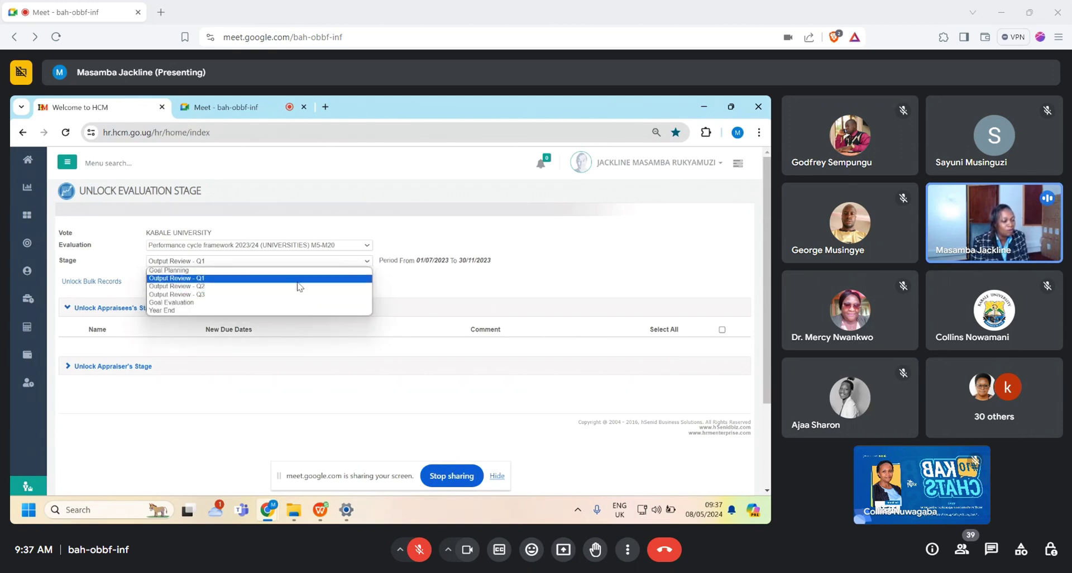
left_click(299, 282)
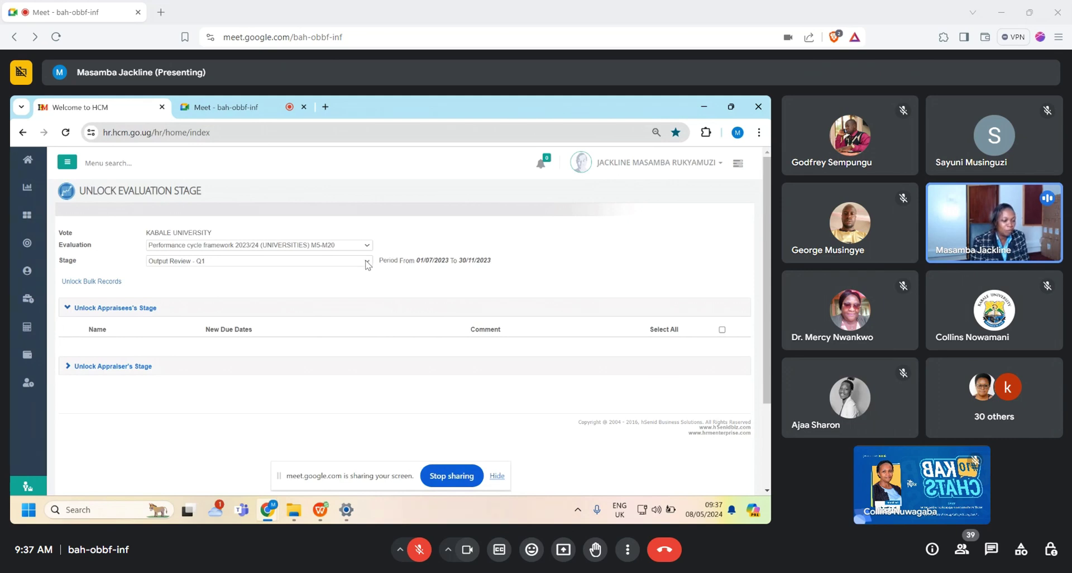
left_click(367, 262)
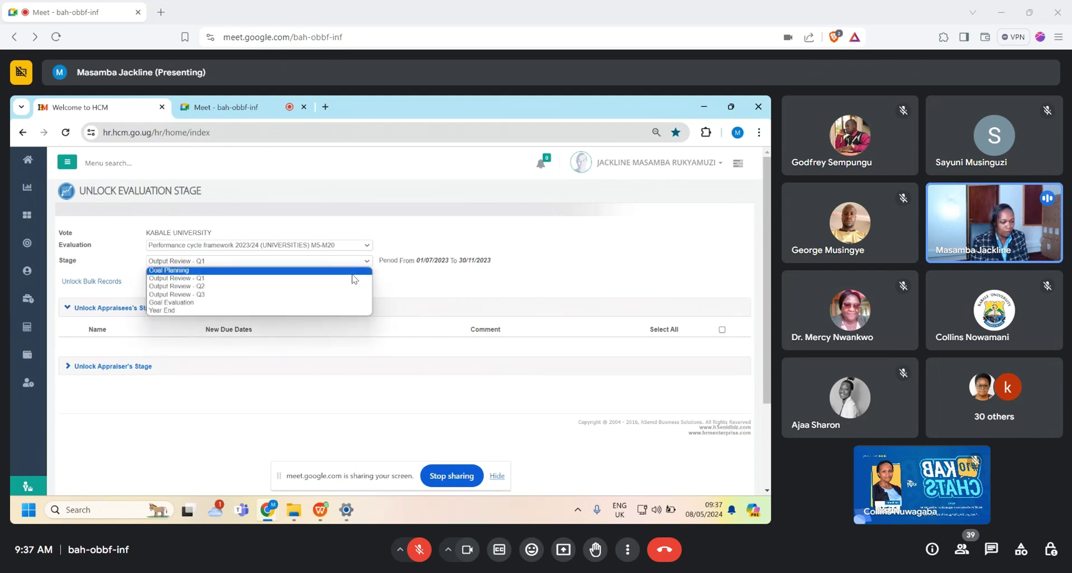
left_click(354, 278)
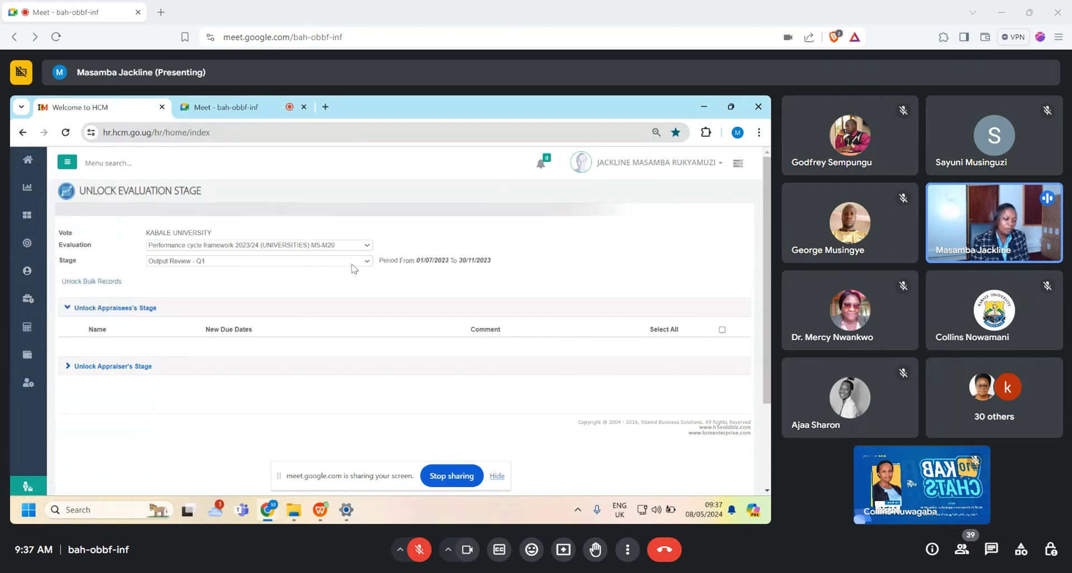
left_click(27, 216)
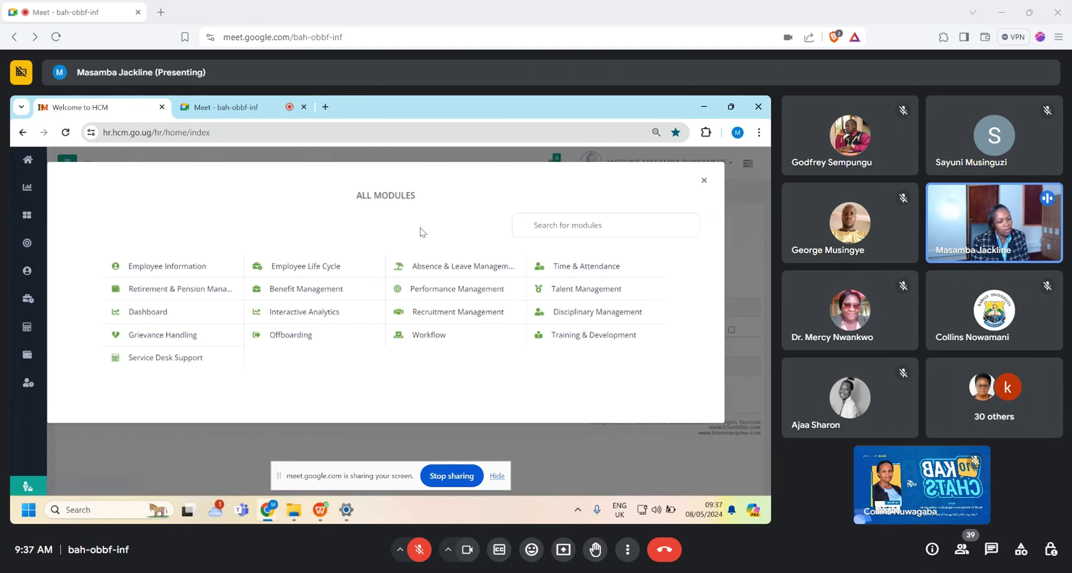
Step: Open Performance Management in the shared HCM, glance at the Meet tab, and return to HCM
left_click(433, 286)
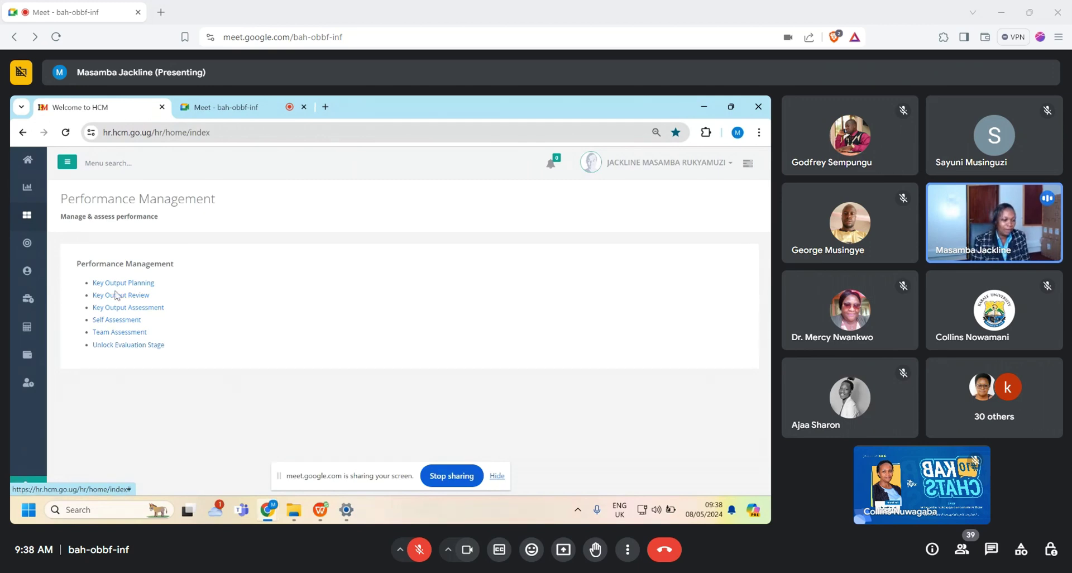
left_click(218, 107)
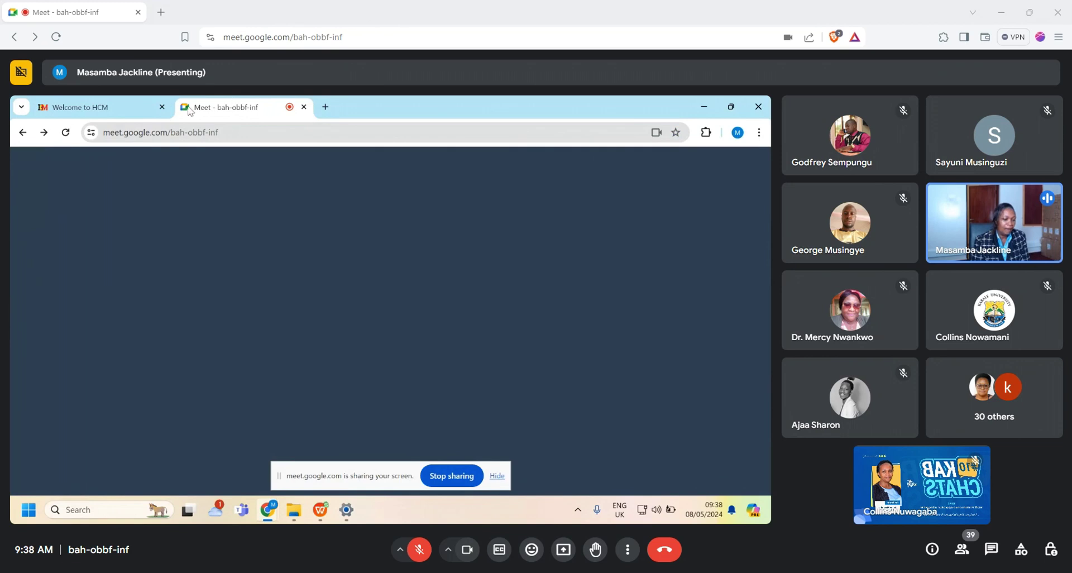
left_click(66, 109)
Step: Open Key Output Review, showing the Output Review - Q1 entry as Submitted
left_click(125, 296)
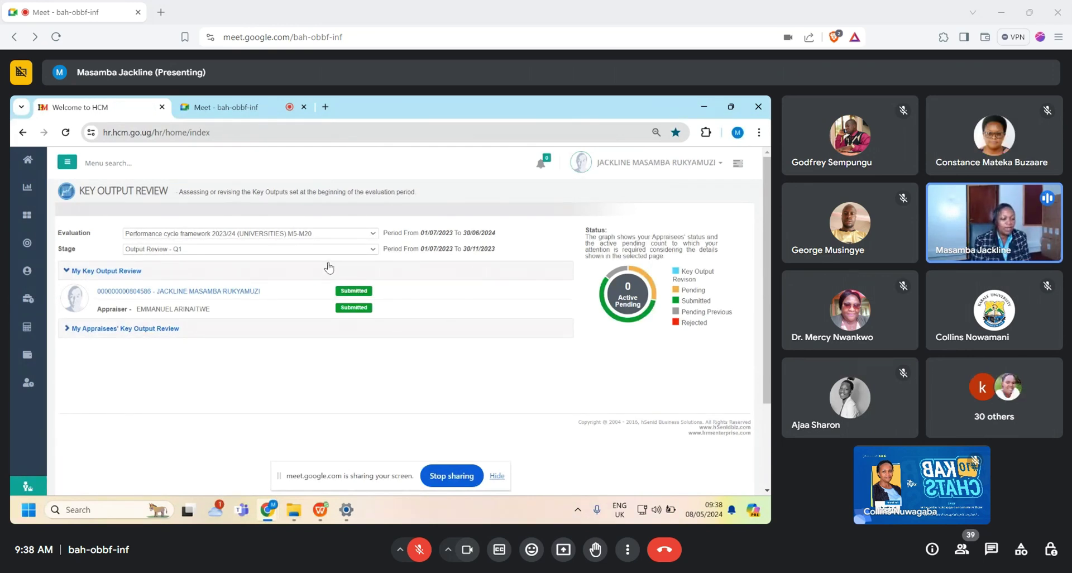
Step: Switch the stage to Output Review - Q2, showing the review Pending and appraiser status Rejected
left_click(374, 251)
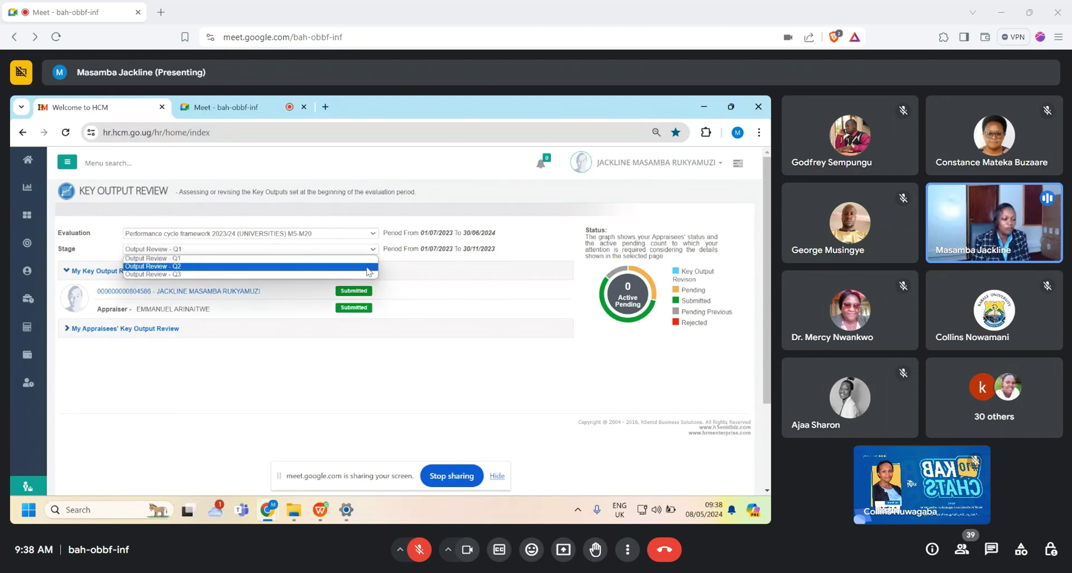
left_click(369, 267)
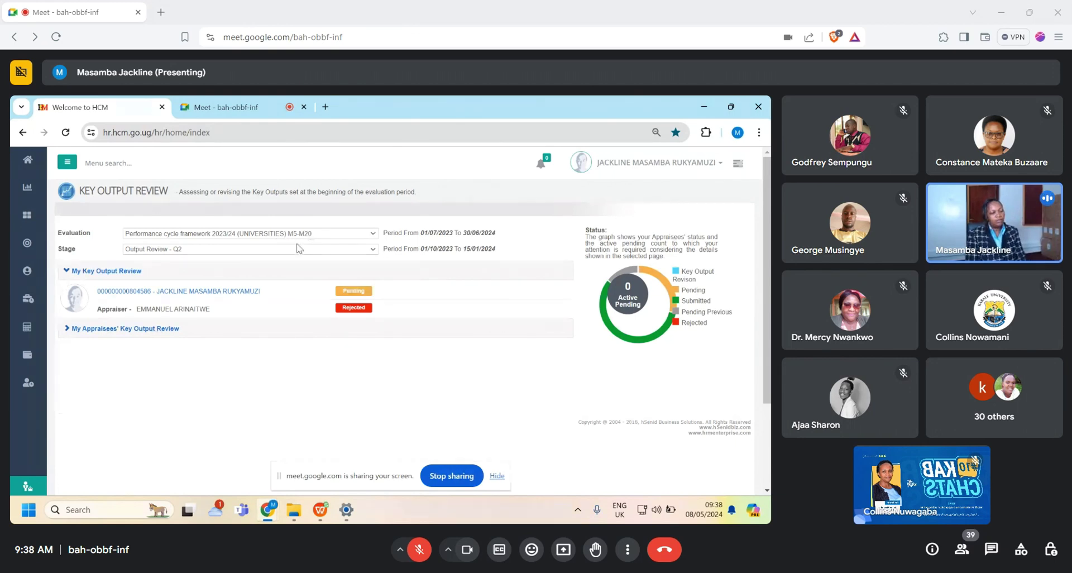
left_click(374, 235)
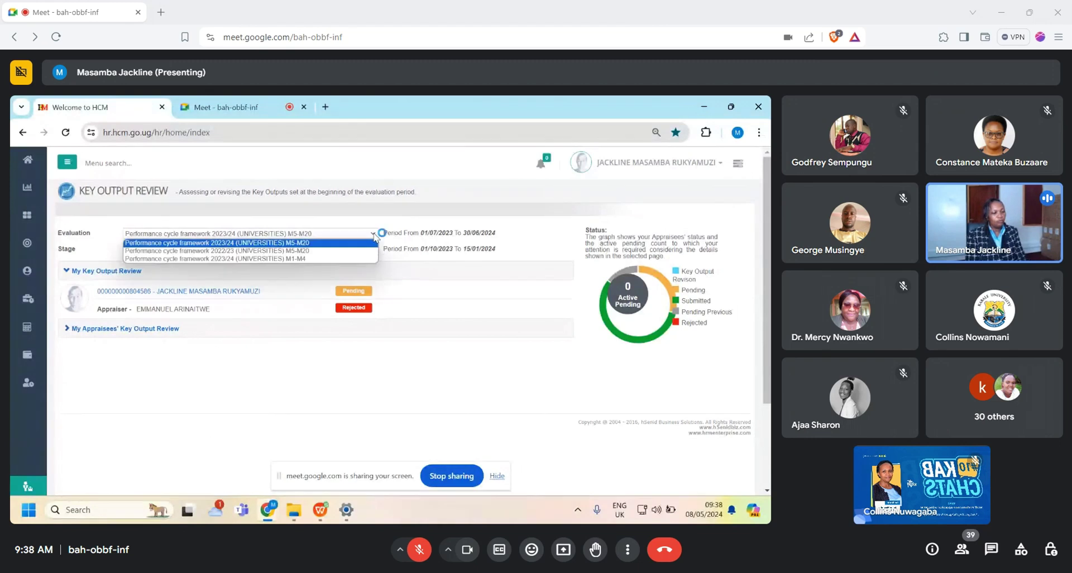
Step: View the M1-M4 cycle at Q2 Review, then switch back to the 2023/24 M5-M20 cycle
left_click(311, 260)
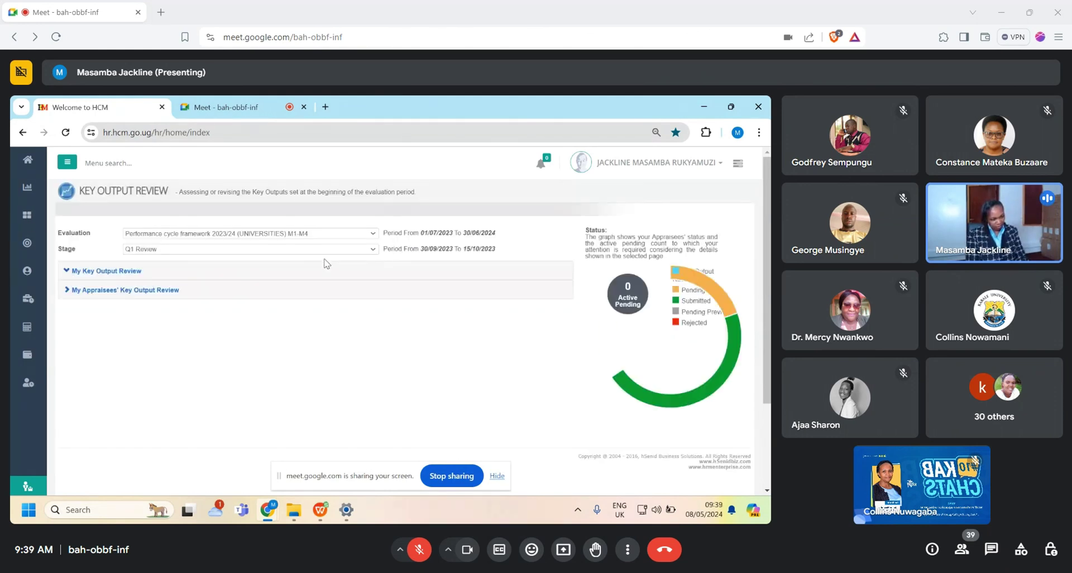
left_click(371, 250)
left_click(358, 266)
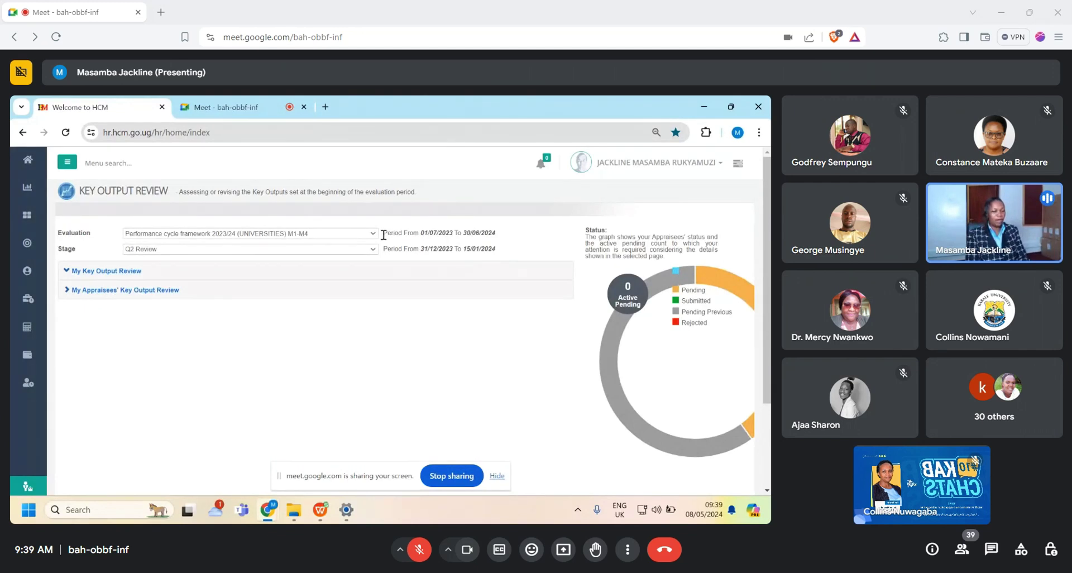
left_click(373, 234)
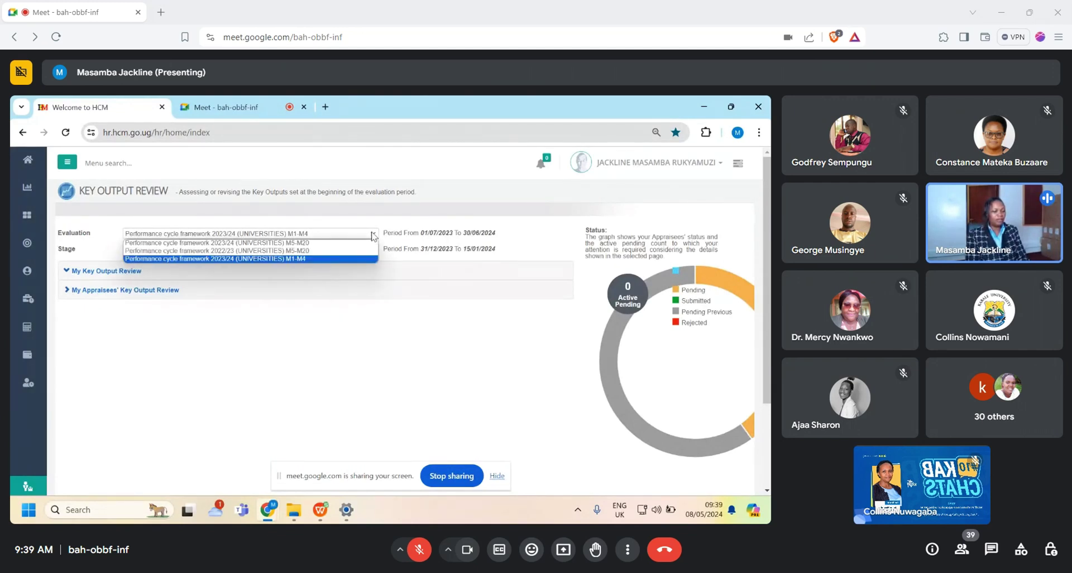
left_click(340, 244)
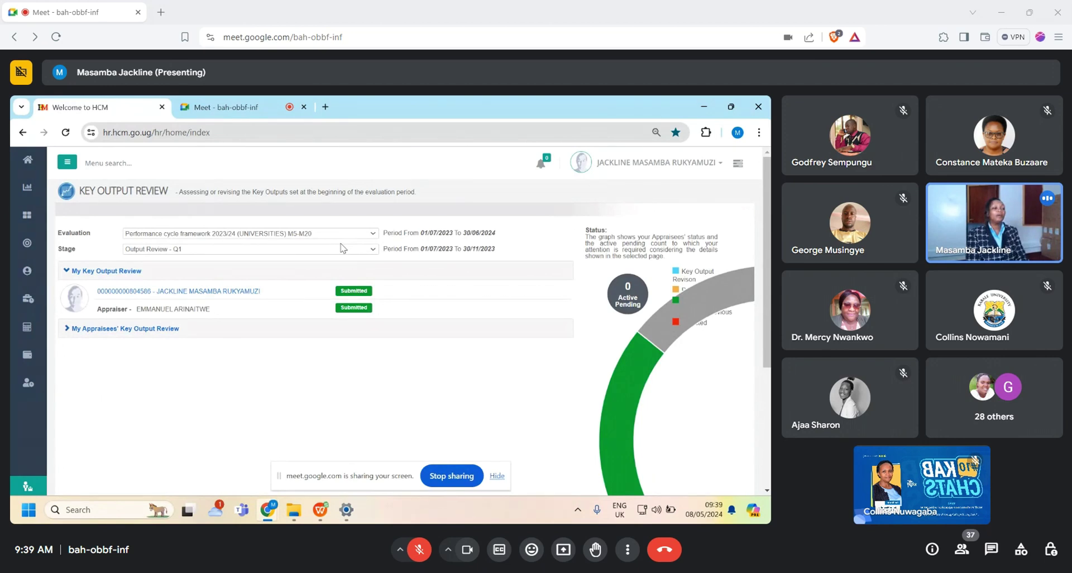
key("super+e")
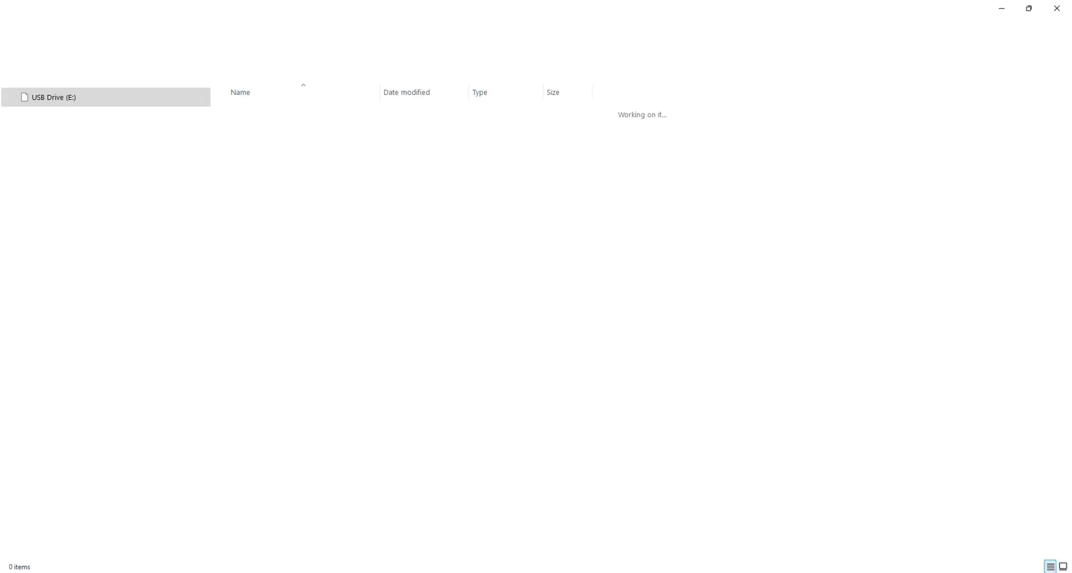
left_click_drag(592, 12, 0, 268)
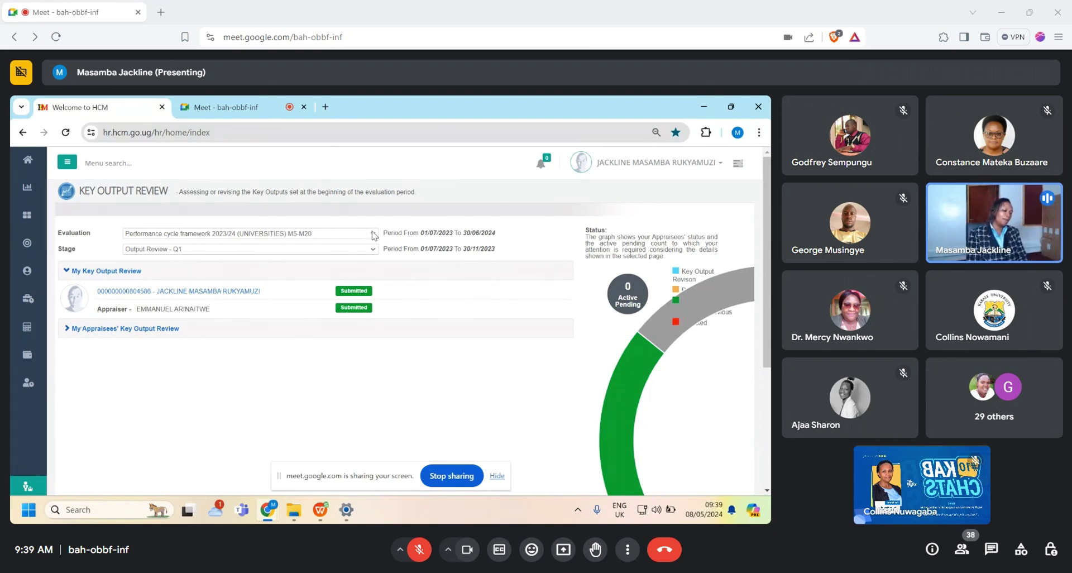
Step: Select the 2023/24 M1-M4 evaluation, then the 2022/23 (UNIVERSITIES) M5-M20 evaluation
left_click(374, 234)
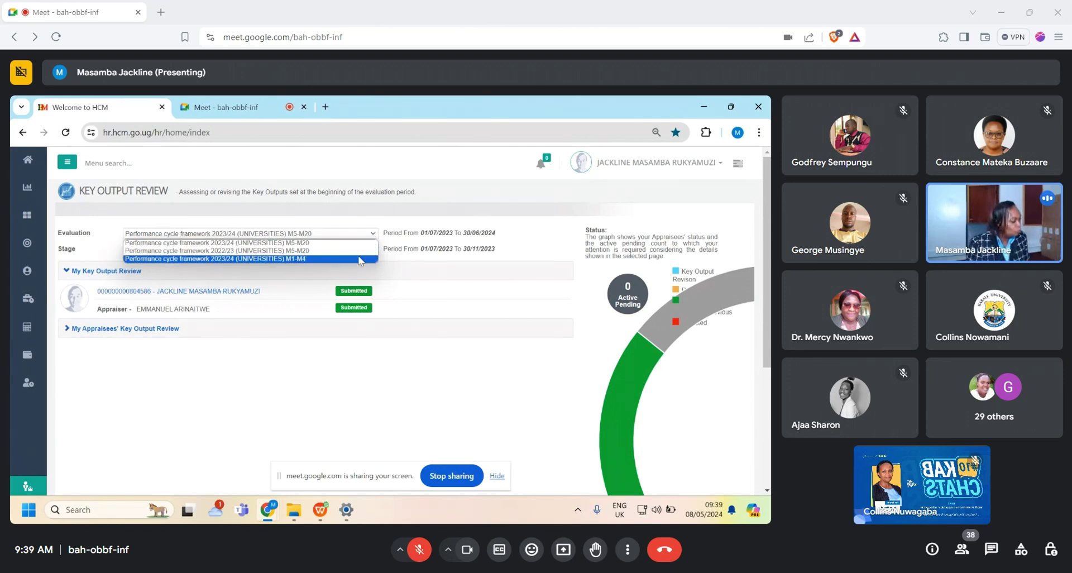
key("Up")
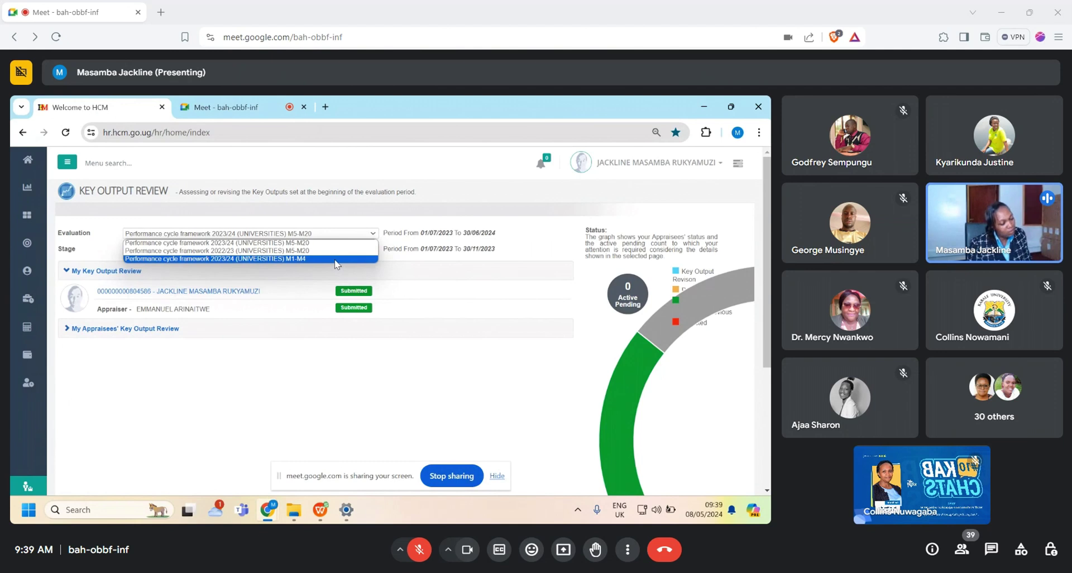
left_click(335, 259)
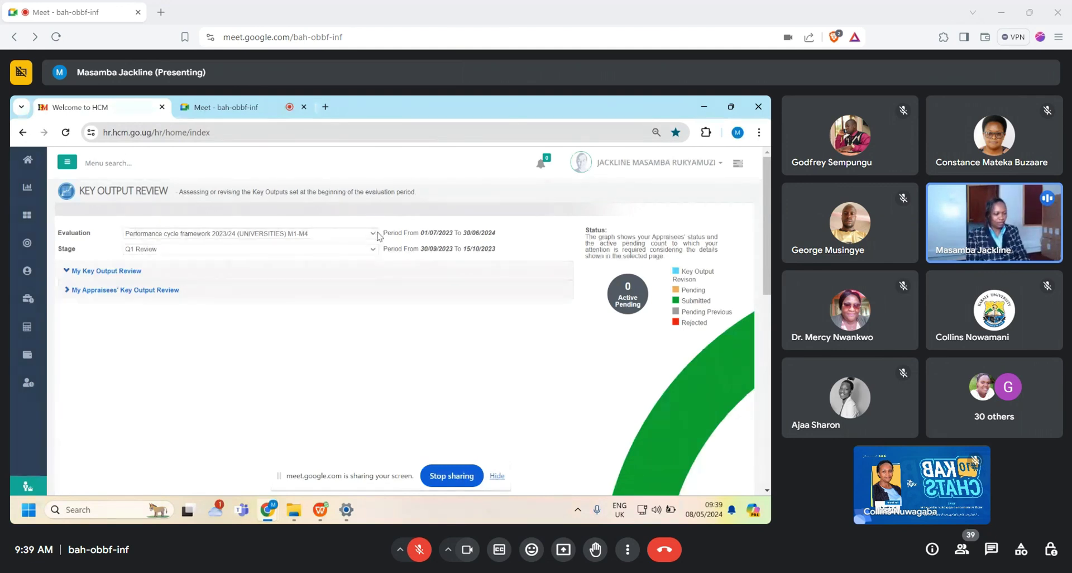
left_click(373, 233)
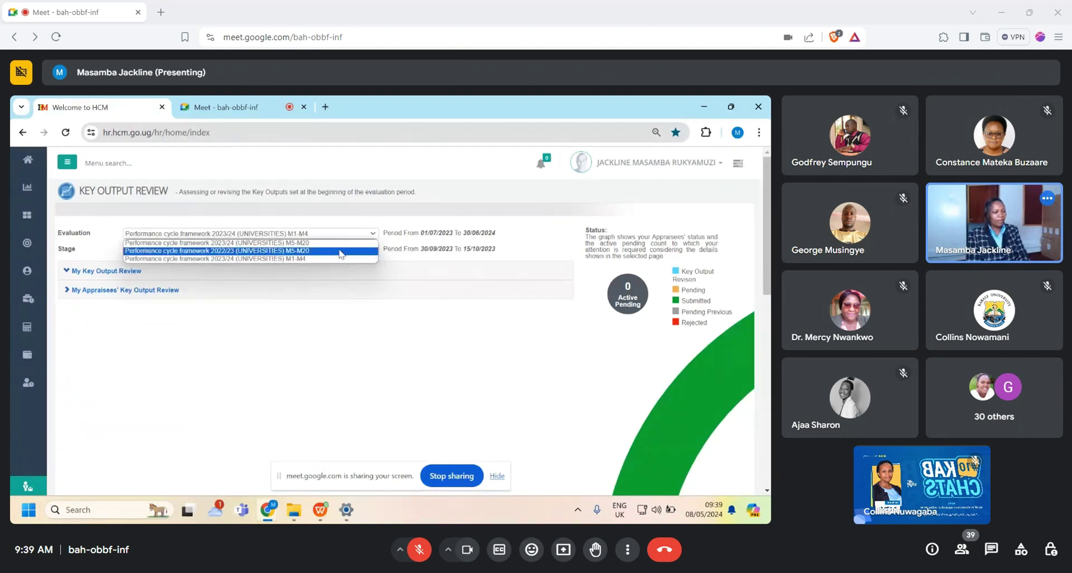
left_click(341, 249)
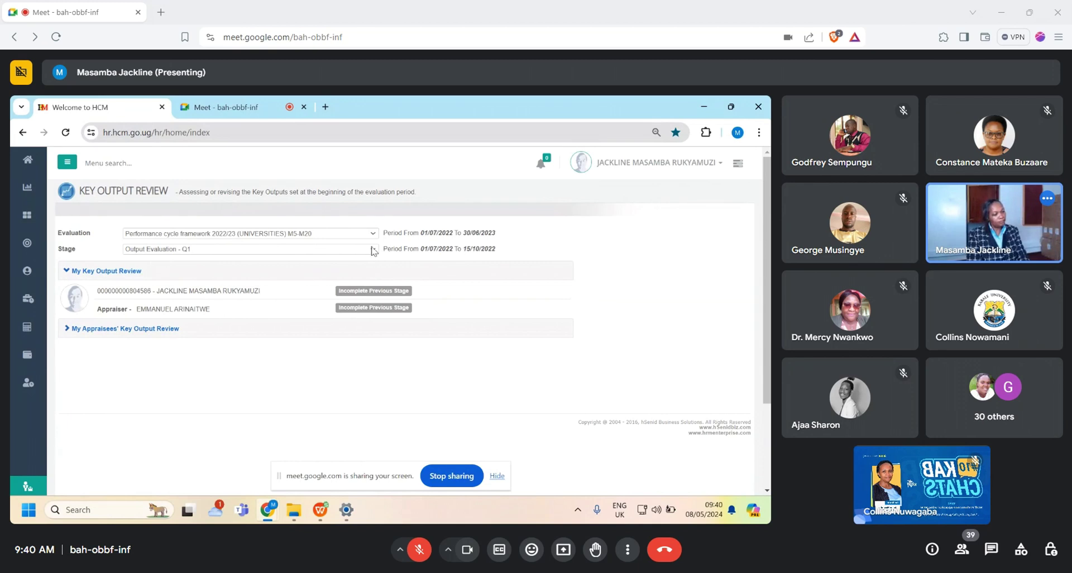
Step: Set the review stage to Output Evaluation - Q2 and bring up the All Modules list
left_click(374, 250)
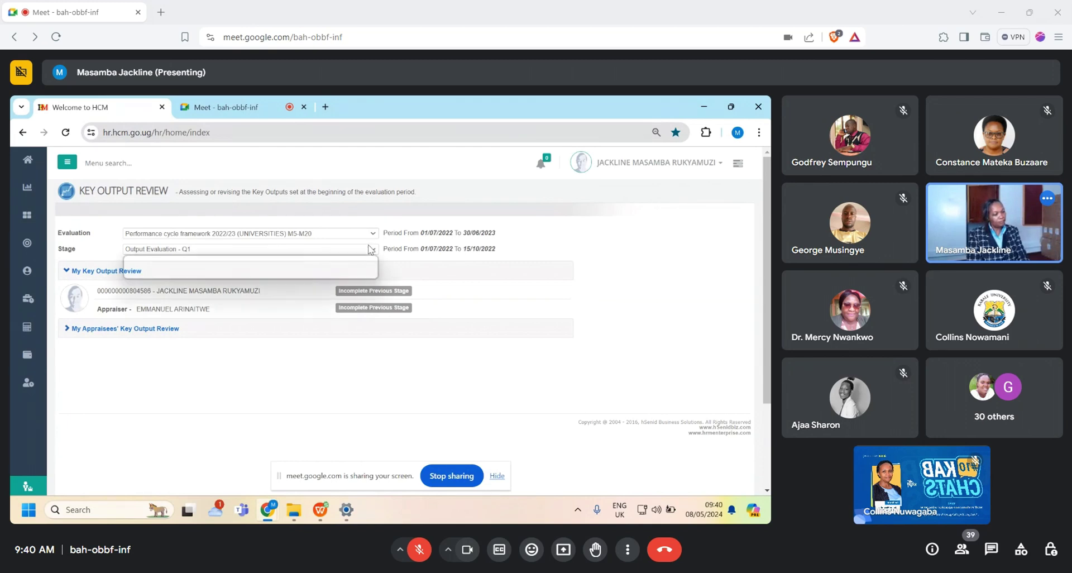
left_click(344, 267)
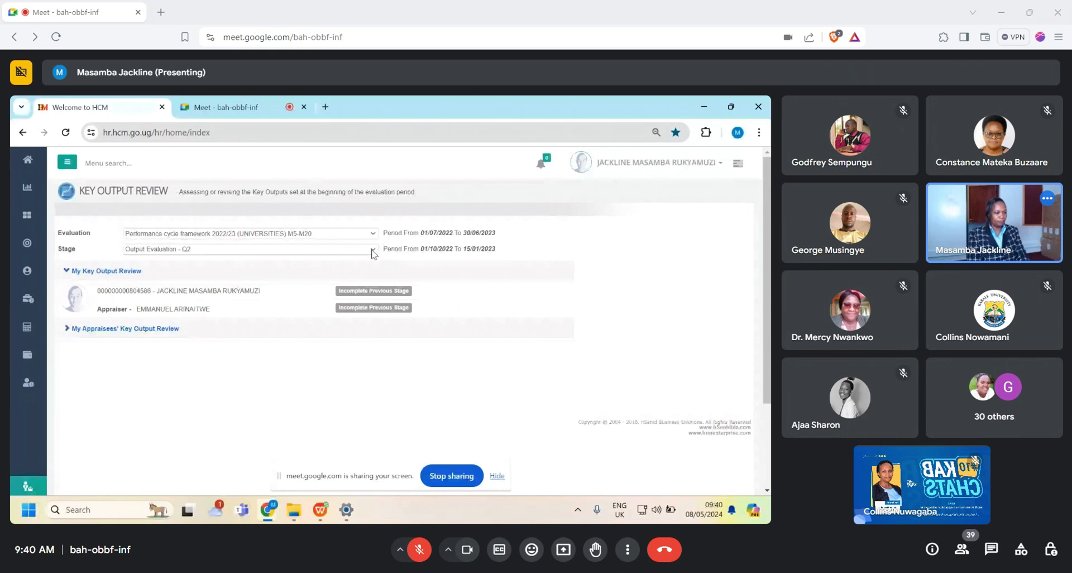
left_click(374, 254)
left_click(27, 216)
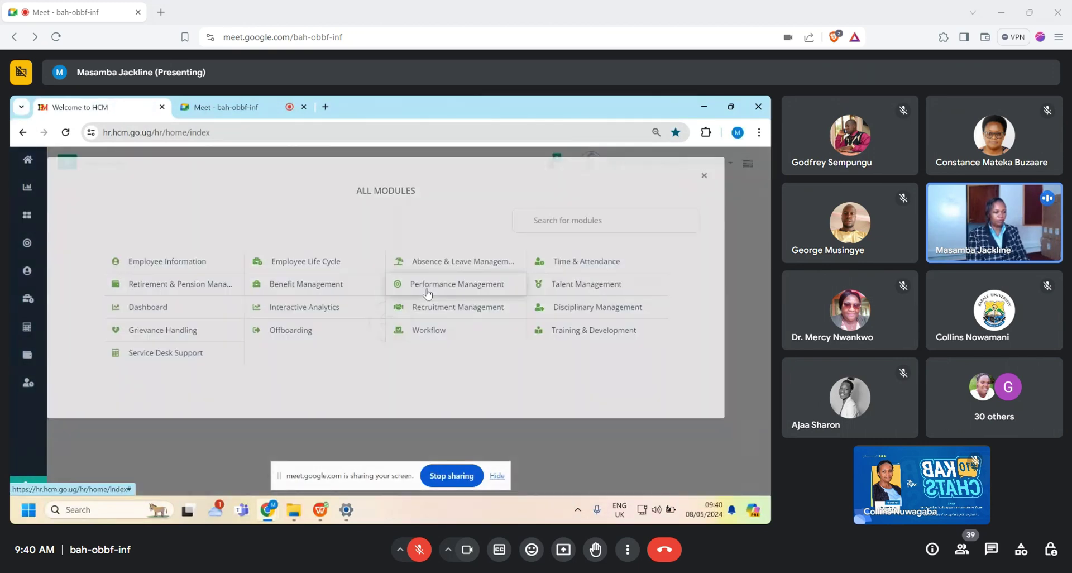
Step: Go to Key Output Review via the Performance Management module
left_click(426, 290)
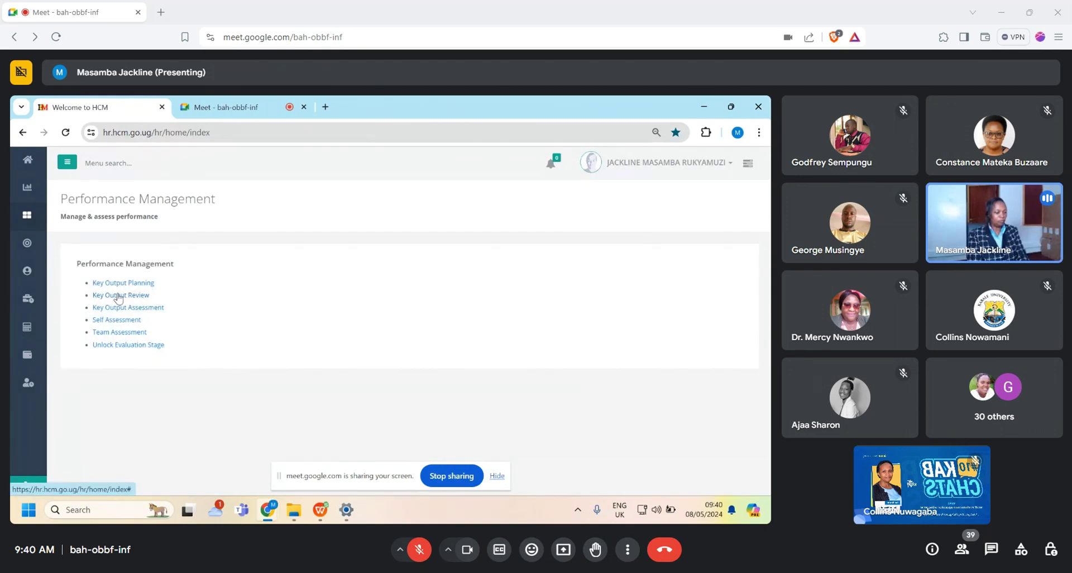
left_click(118, 296)
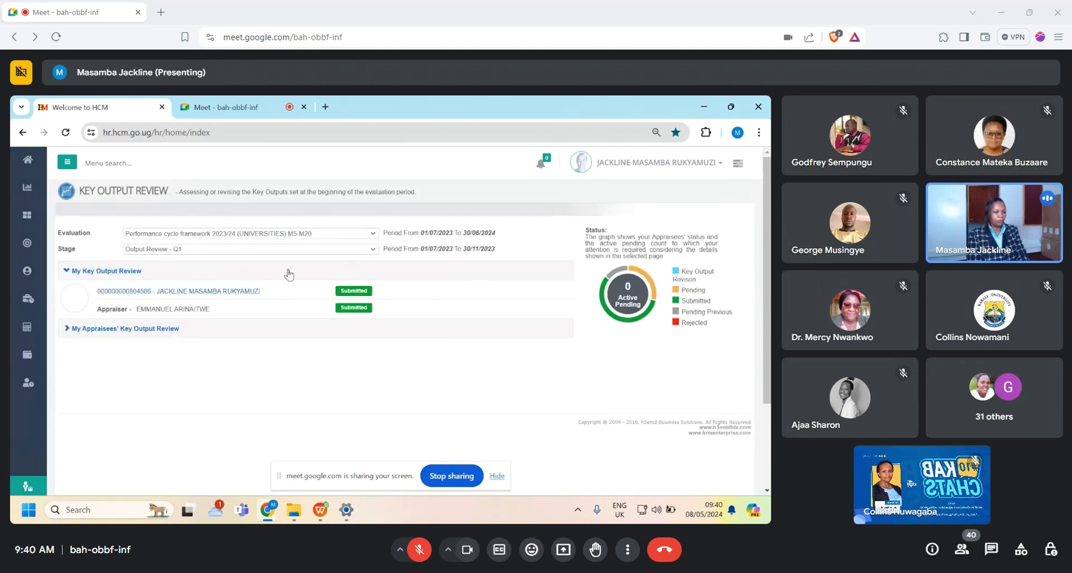
left_click(374, 249)
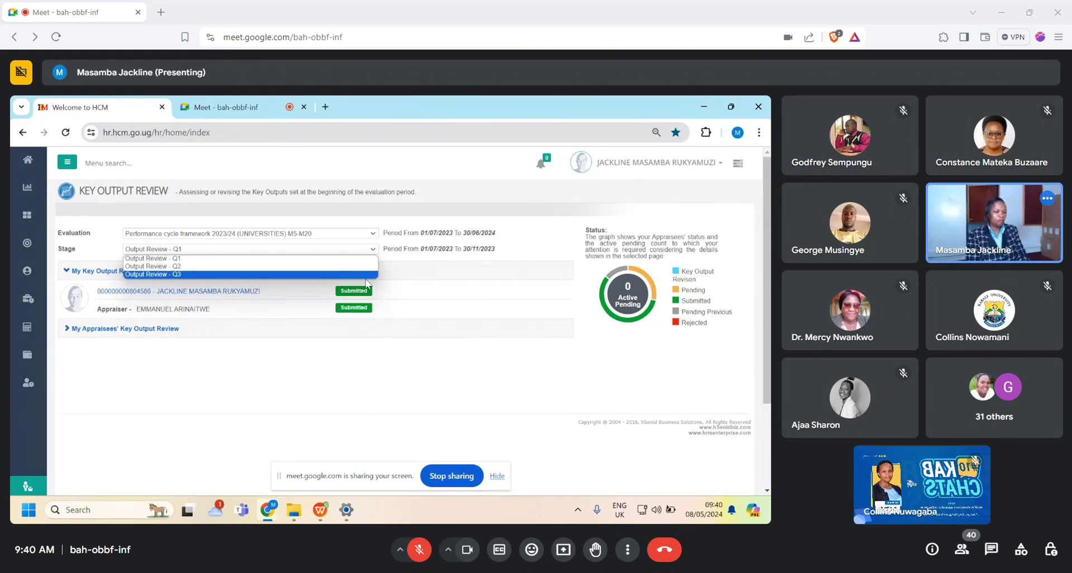
left_click(413, 309)
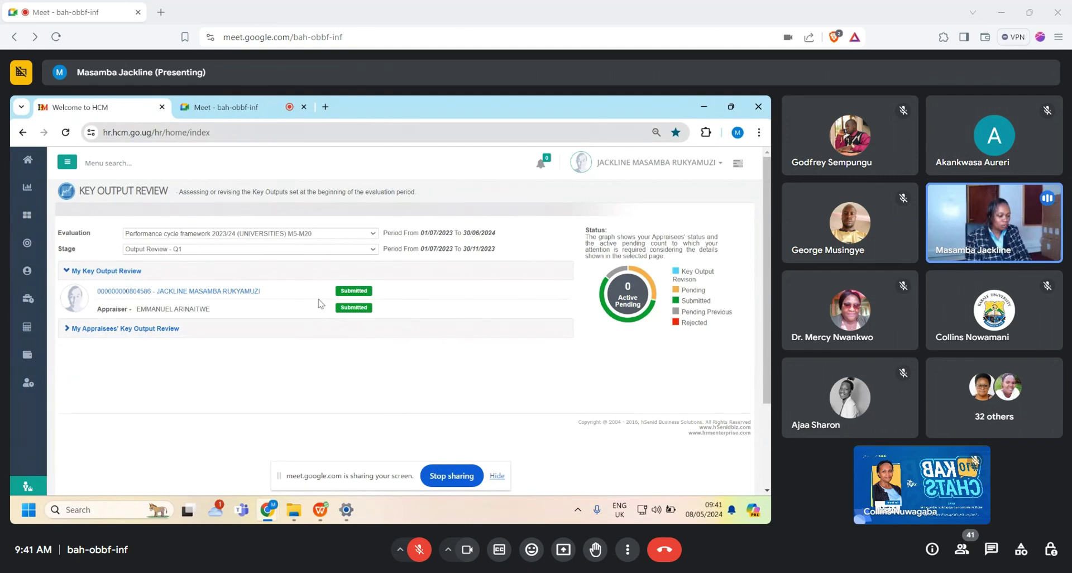
left_click(375, 249)
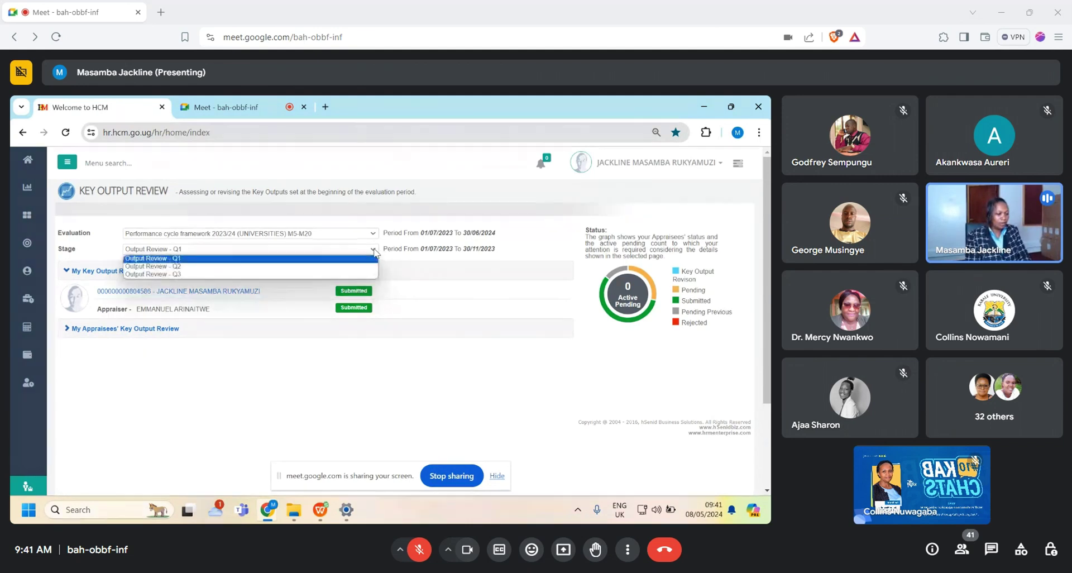
left_click(315, 267)
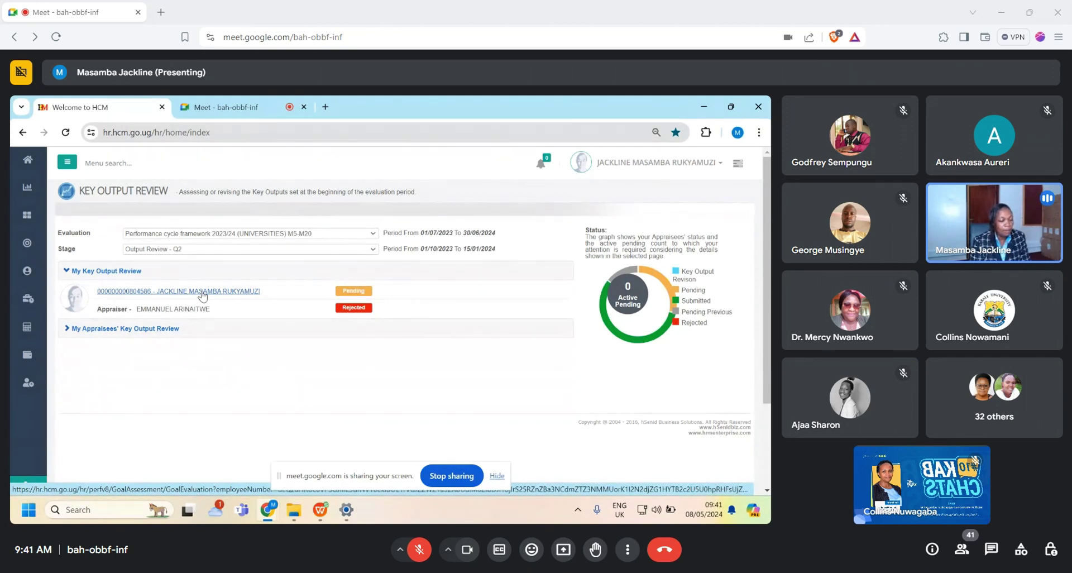
left_click(205, 292)
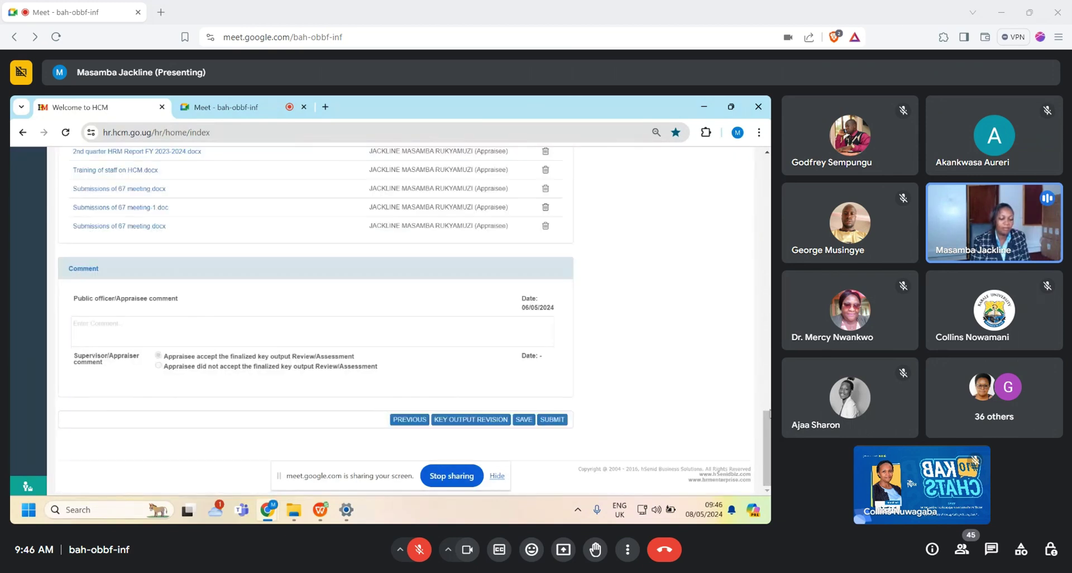
Step: Scroll the shared review form down to the attached assessment files
left_click_drag(766, 446, 737, 391)
Step: Scroll the review form to the Comment section above the SAVE and SUBMIT buttons
scroll(737, 391, "down", 2)
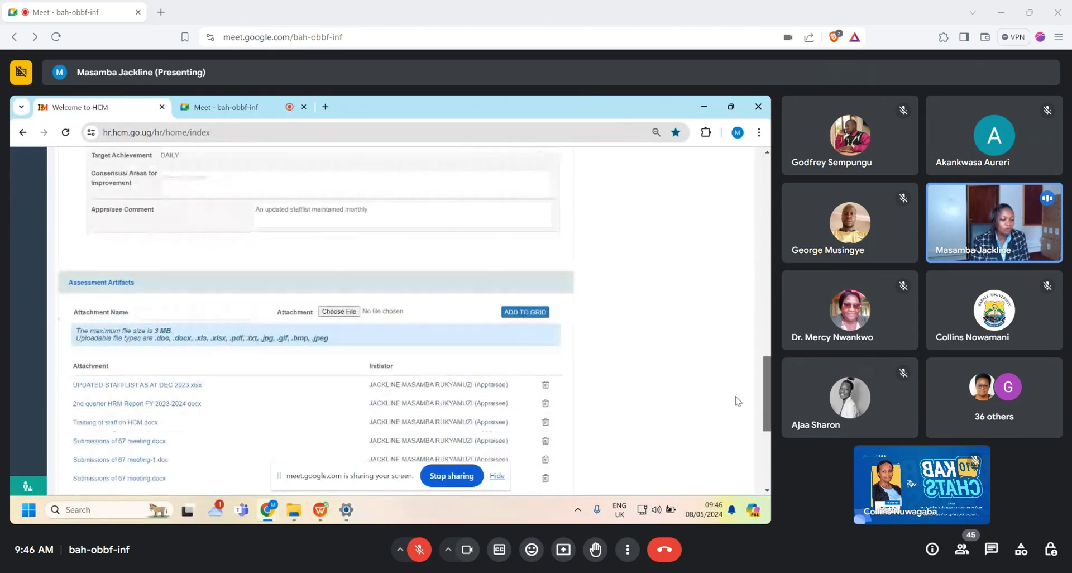
scroll(733, 386, "up", 2)
scroll(727, 376, "up", 3)
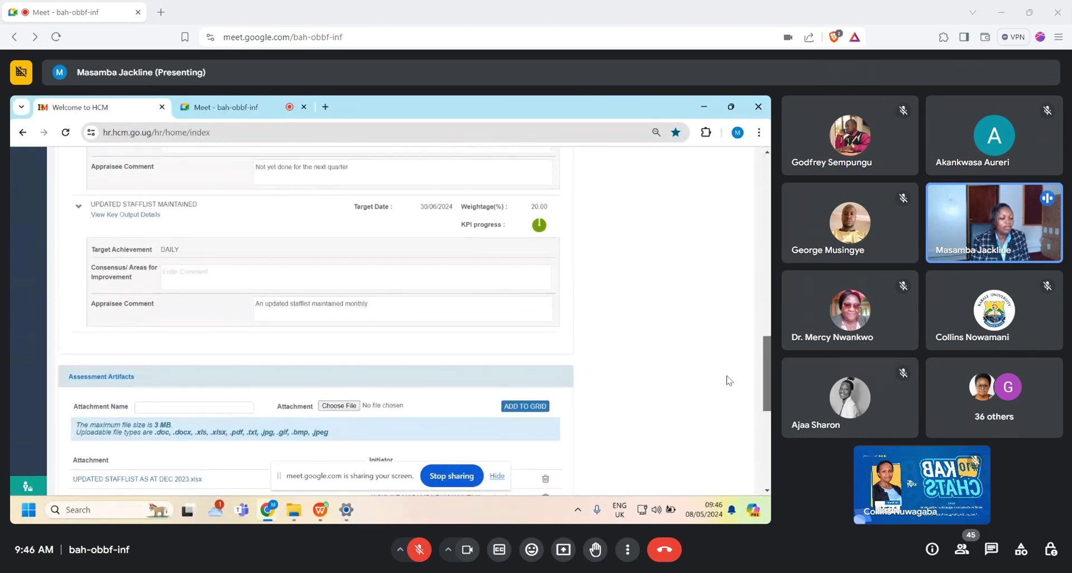
scroll(720, 391, "down", 6)
scroll(726, 425, "down", 1)
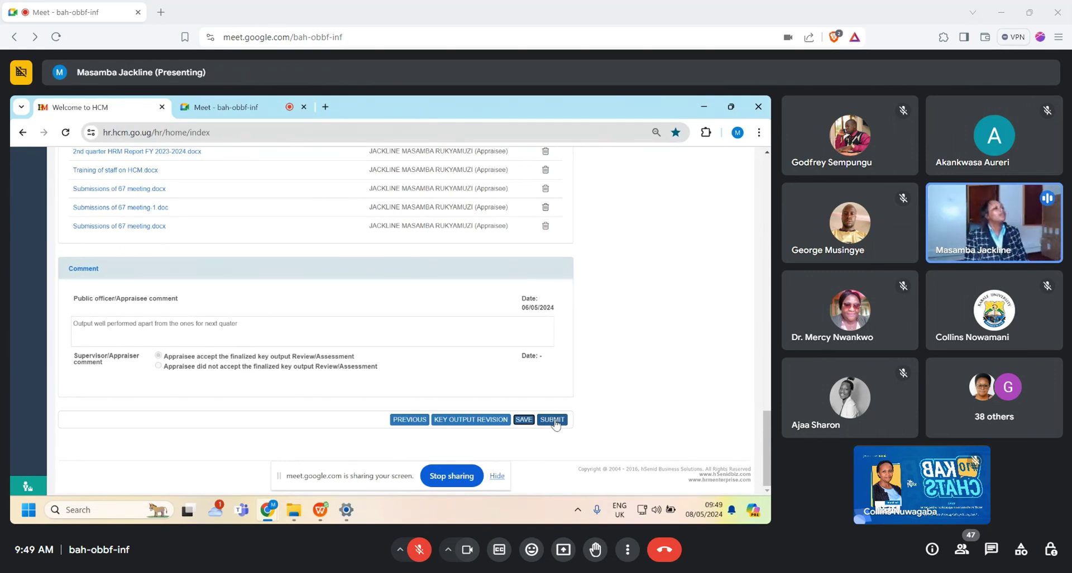
Step: Submit the Key Output Review, confirm it, and dismiss the 'Record(s) Successfully Submitted' message
left_click(555, 423)
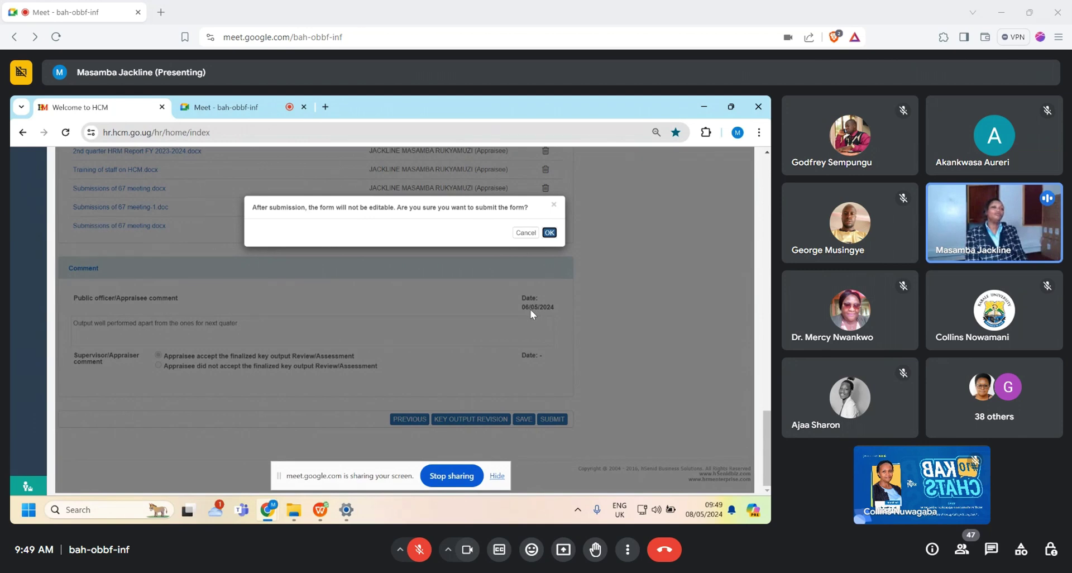
left_click(550, 235)
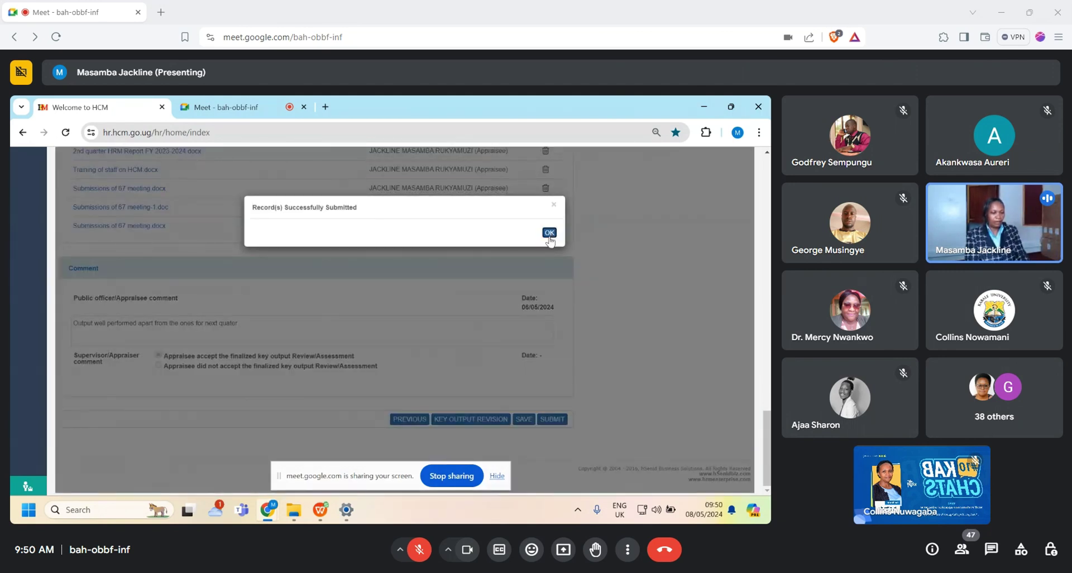
left_click(551, 229)
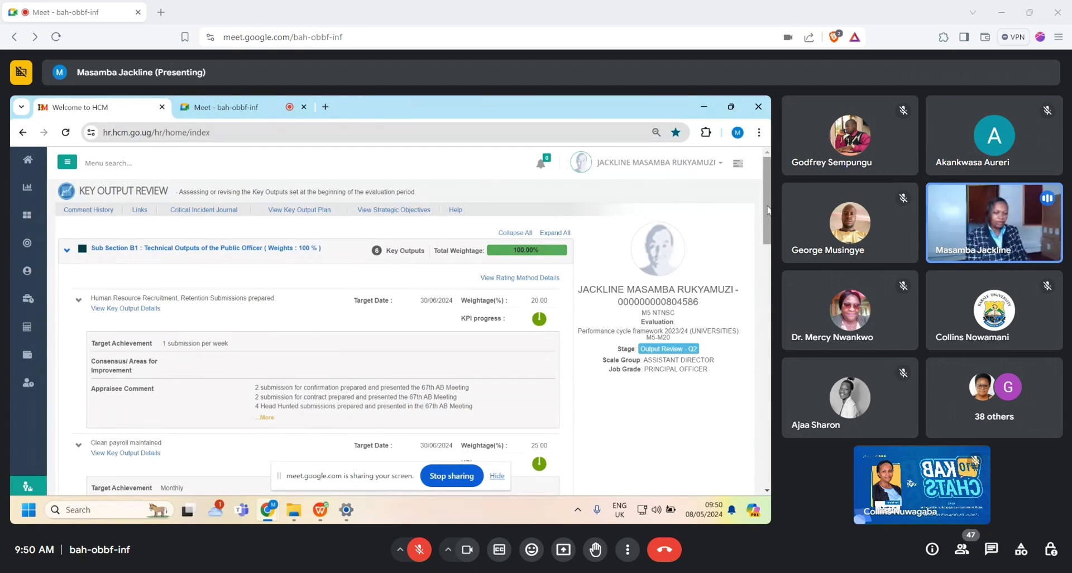
Step: Scroll the review, open and close All Modules, then log out of HCM
left_click_drag(767, 208, 766, 460)
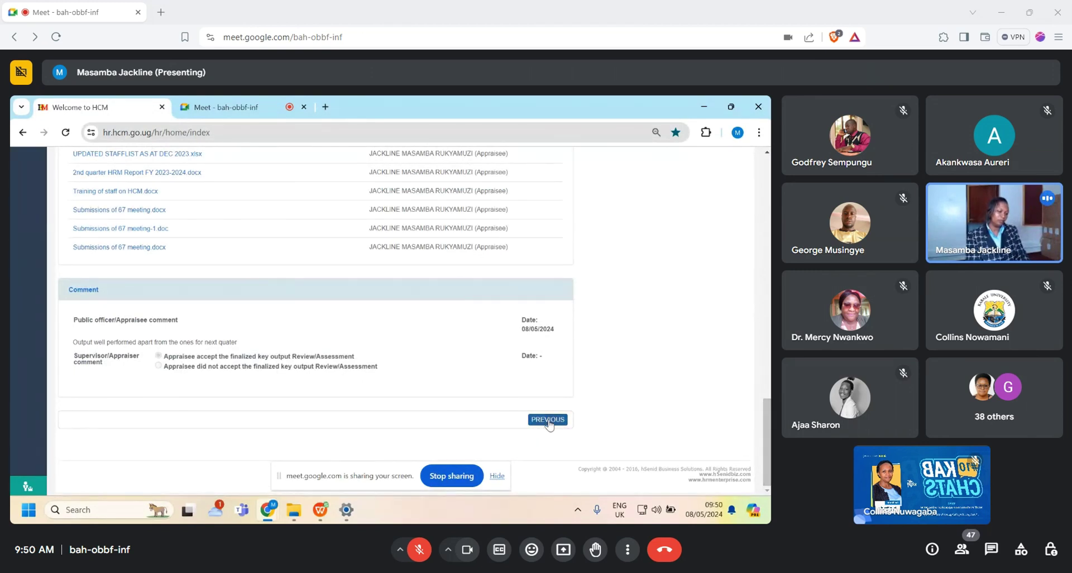
left_click_drag(766, 436, 753, 190)
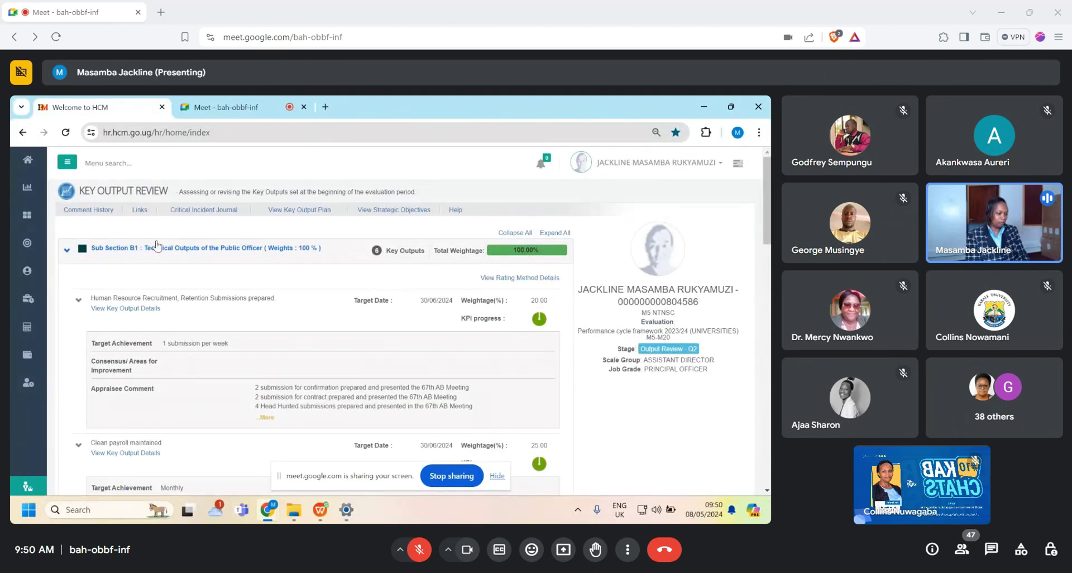
left_click(27, 218)
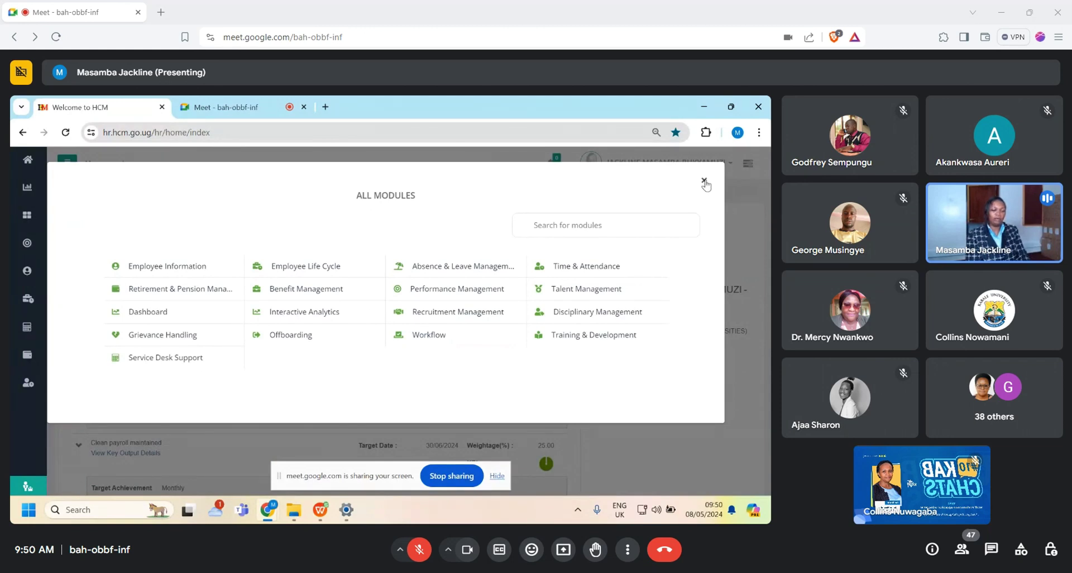
left_click(704, 182)
left_click(720, 165)
left_click(673, 216)
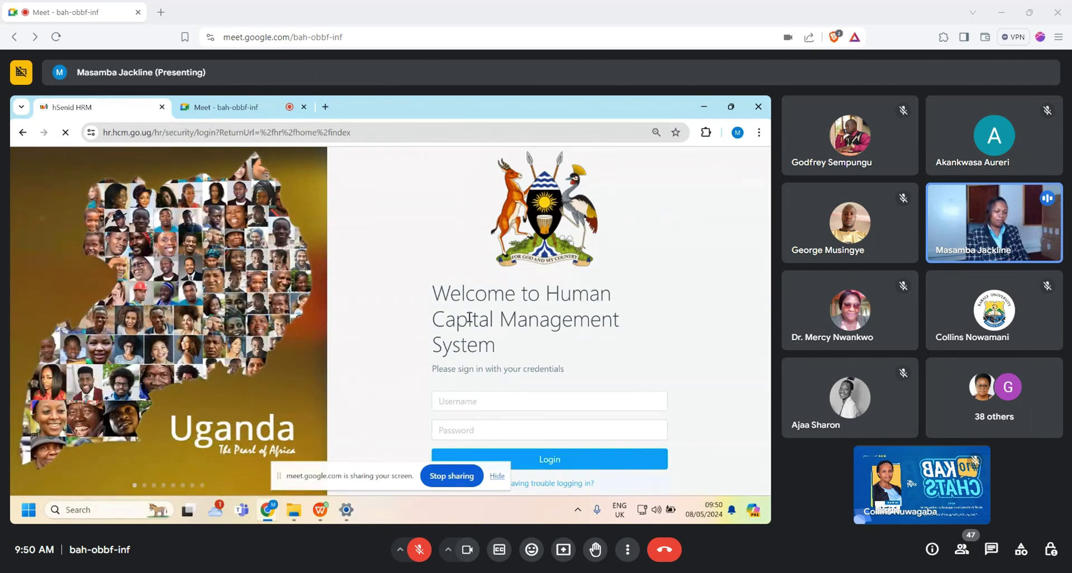
Step: Attempt to sign in by entering the supervisor's username and password
left_click(441, 401)
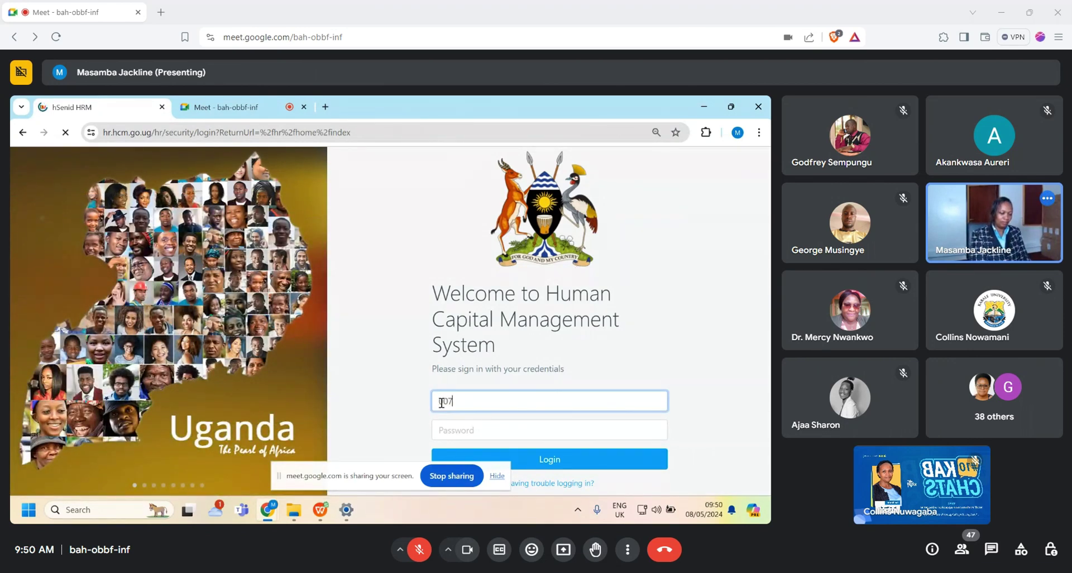
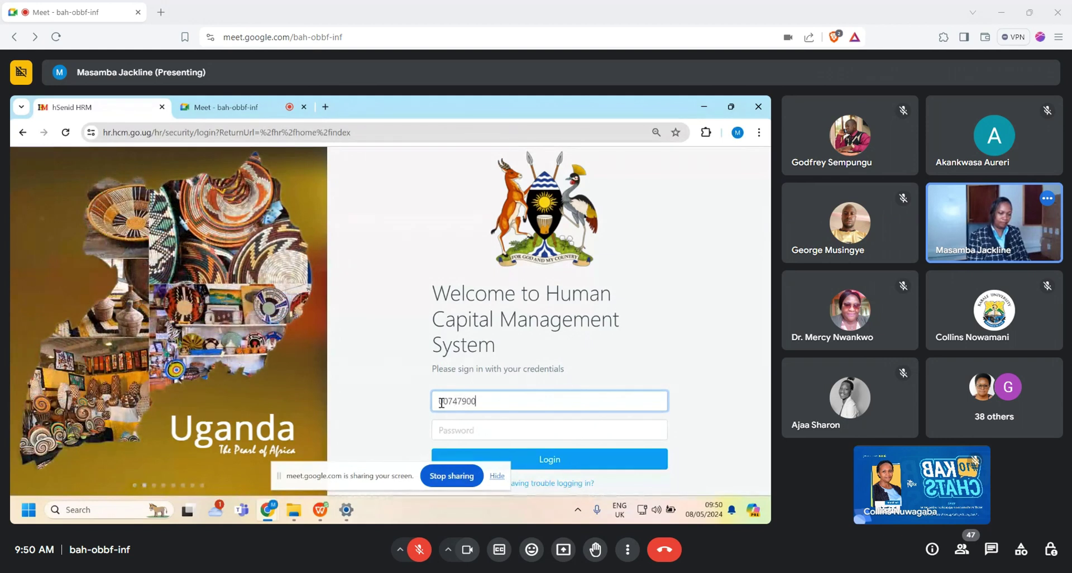
left_click(439, 428)
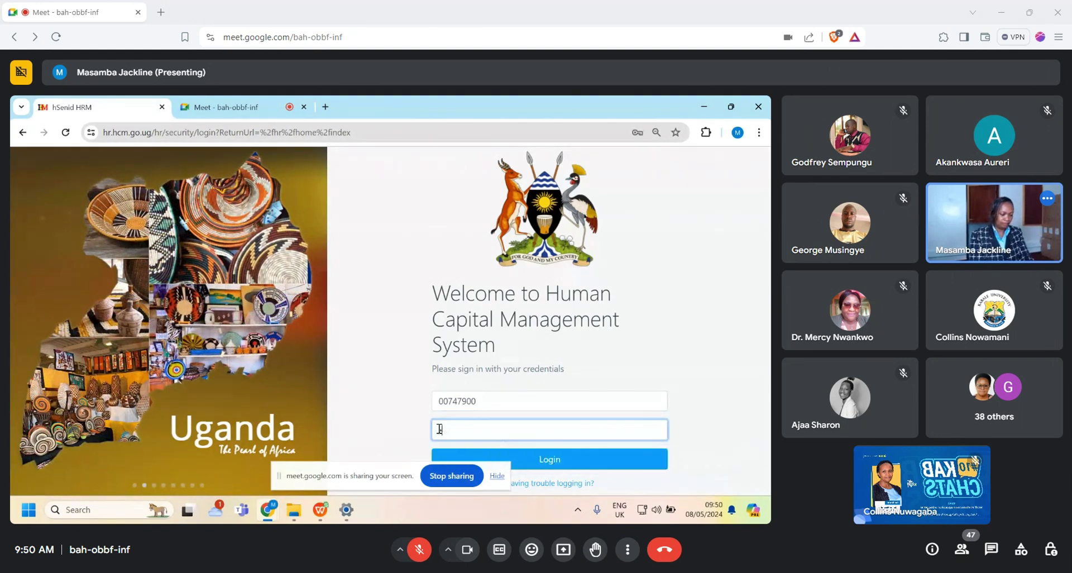
type("•••")
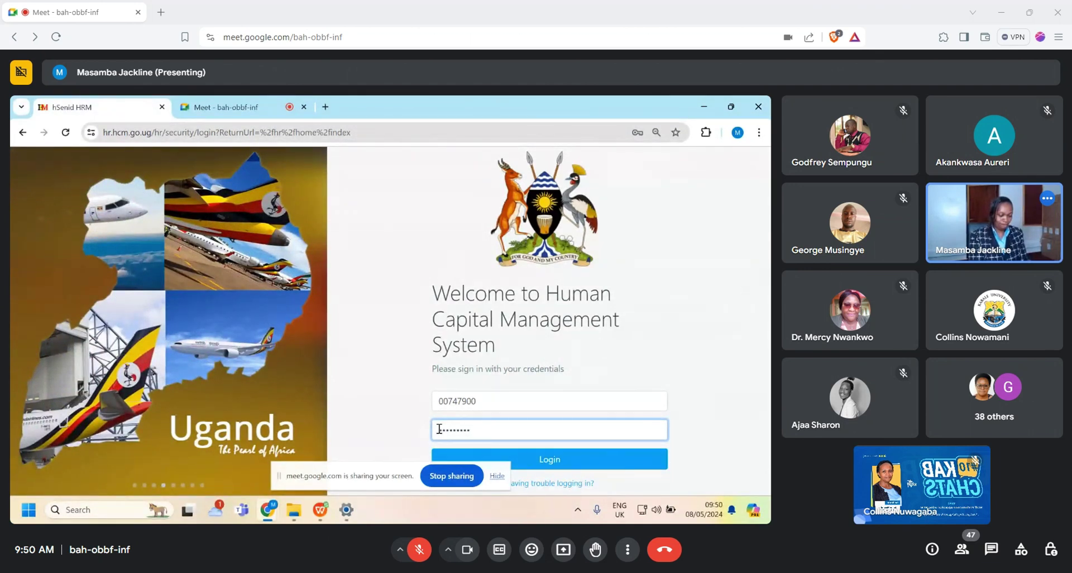
left_click(560, 461)
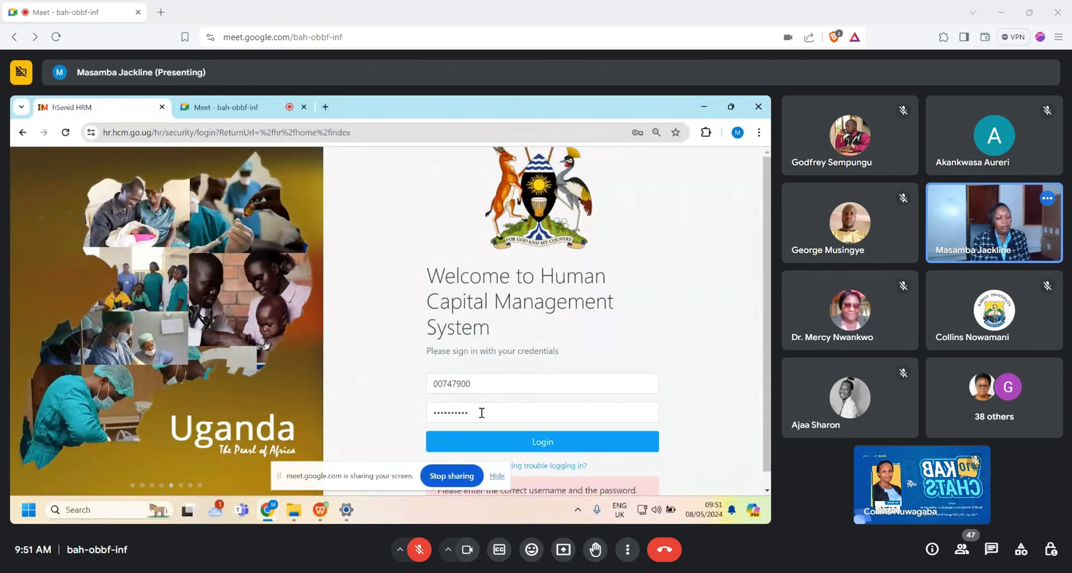
Step: Replace the rejected password with the correct one and sign in
left_click_drag(480, 412, 438, 407)
key("BackSpace")
type("•••••••••••")
left_click(554, 468)
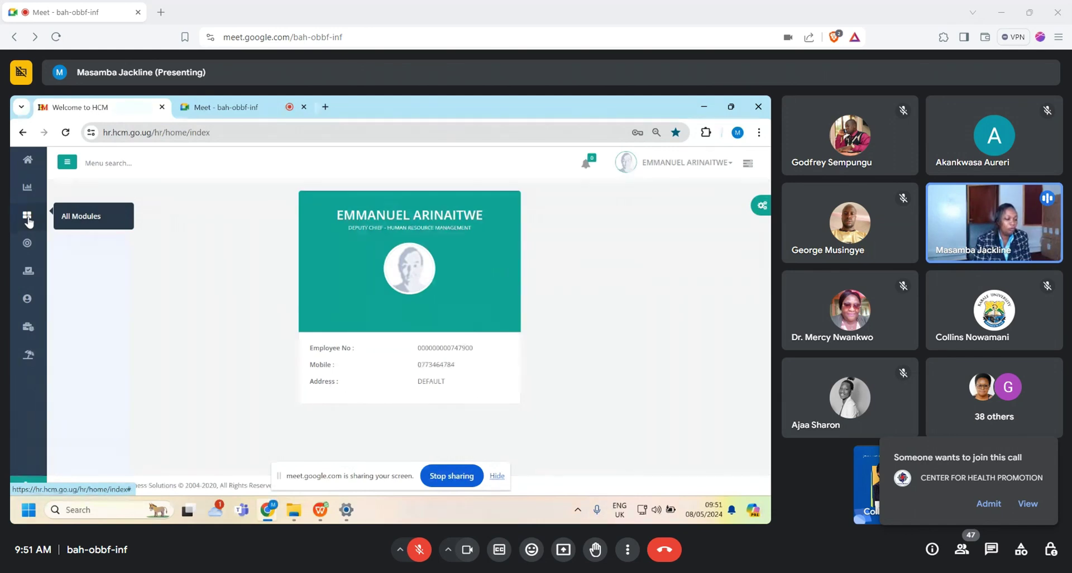
Step: Open Key Output Review via All Modules and the Performance Management module
left_click(28, 219)
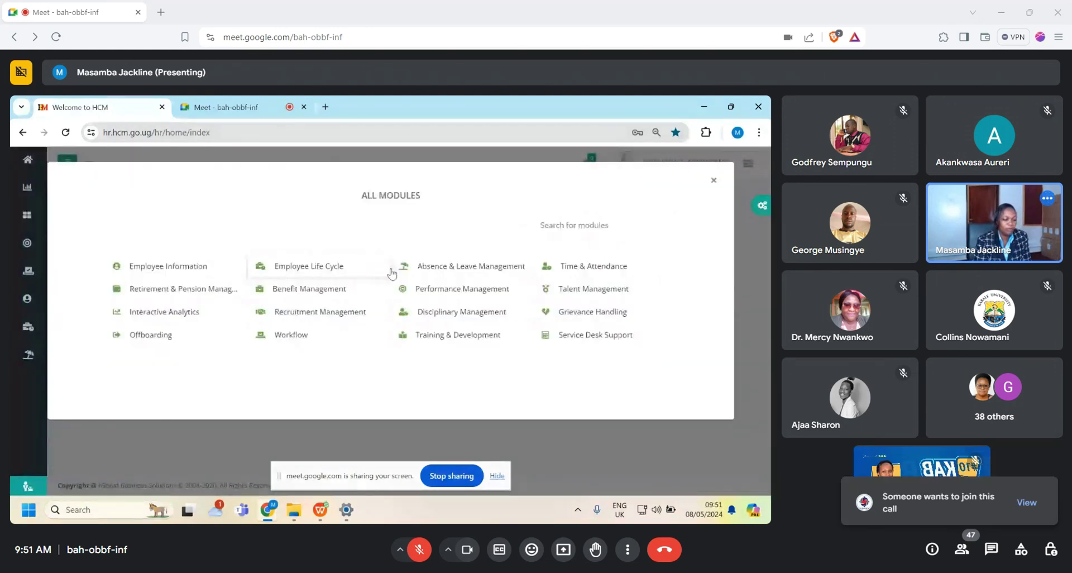
left_click(425, 289)
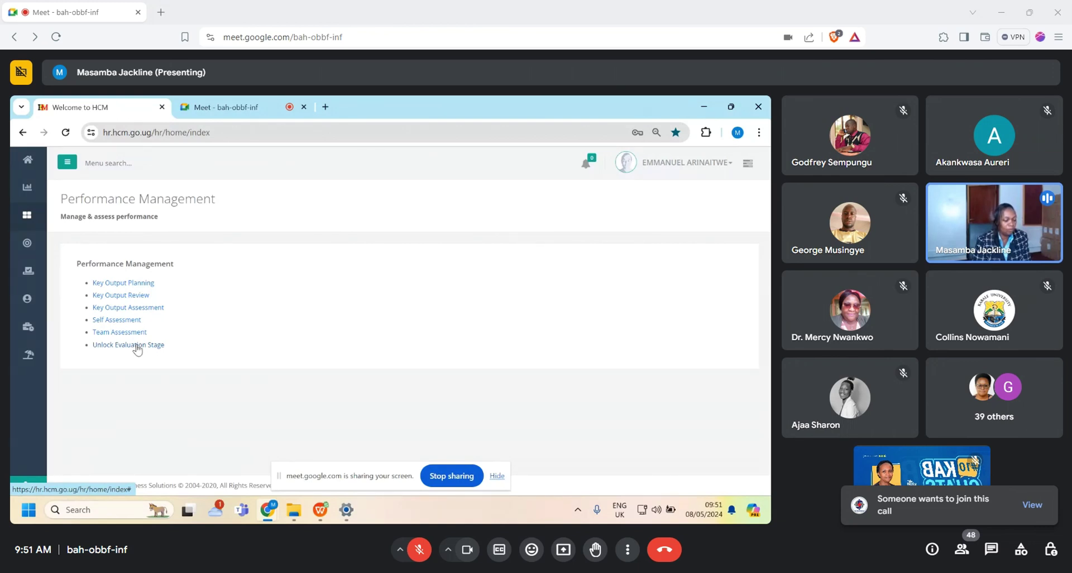
left_click(116, 296)
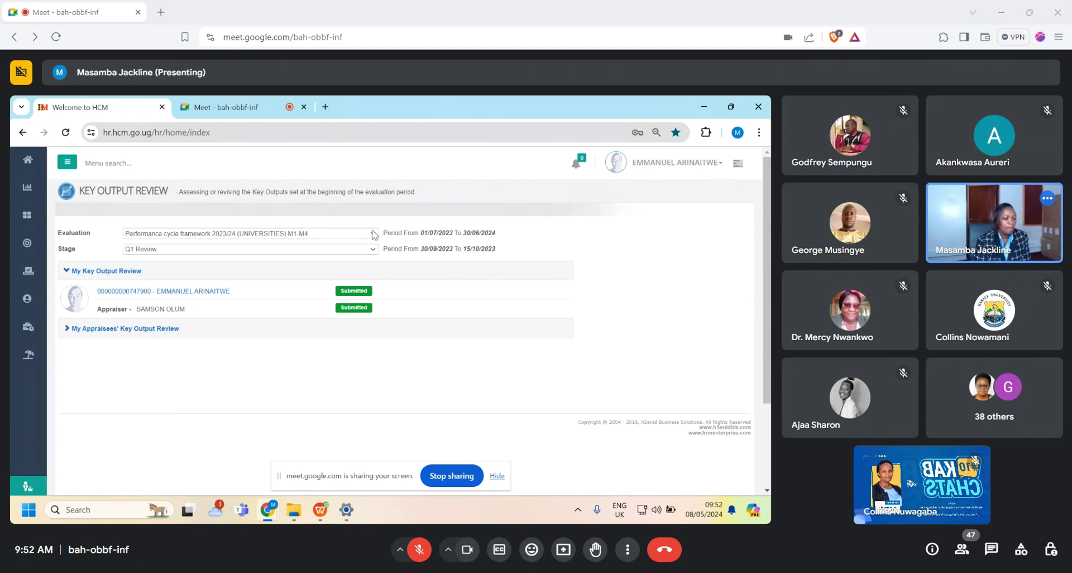
Step: Select the 2023/24 (UNIVERSITIES) M5-M20 framework at stage Output Review - Q2 and expand appraisees' reviews
left_click(373, 233)
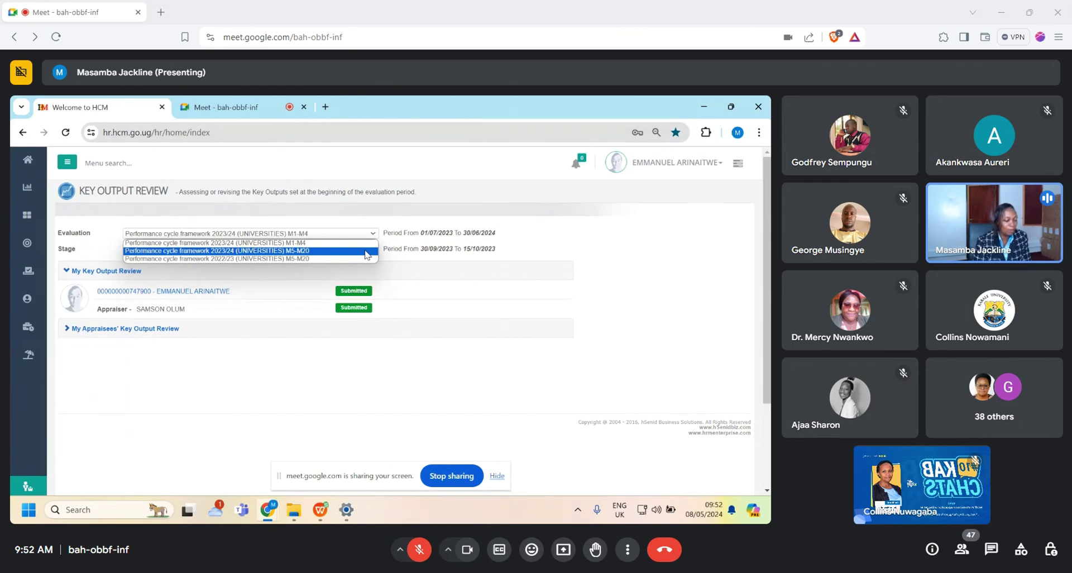
left_click(366, 251)
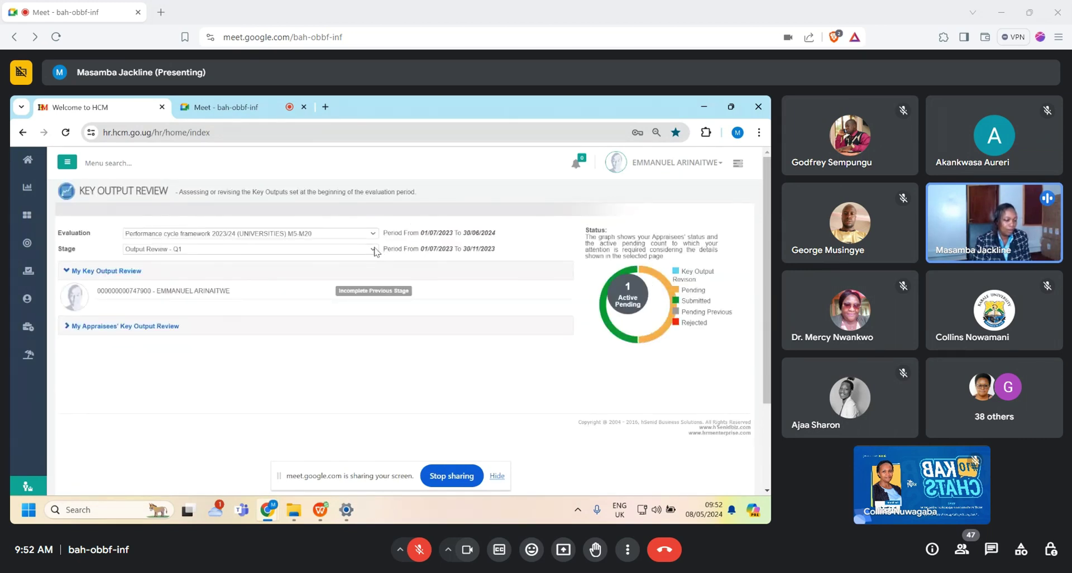
left_click(376, 252)
left_click(364, 270)
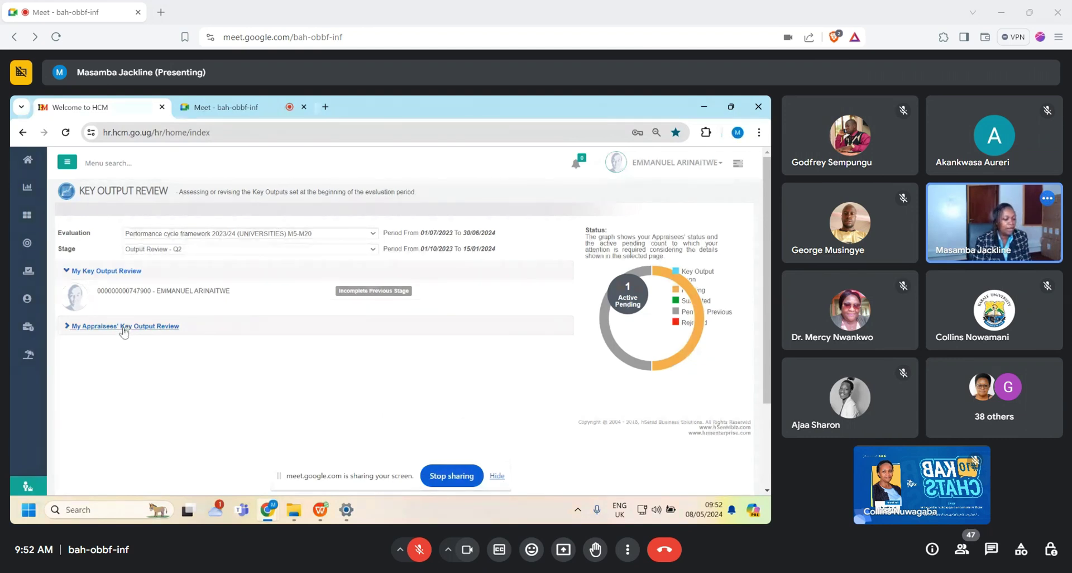
left_click(124, 331)
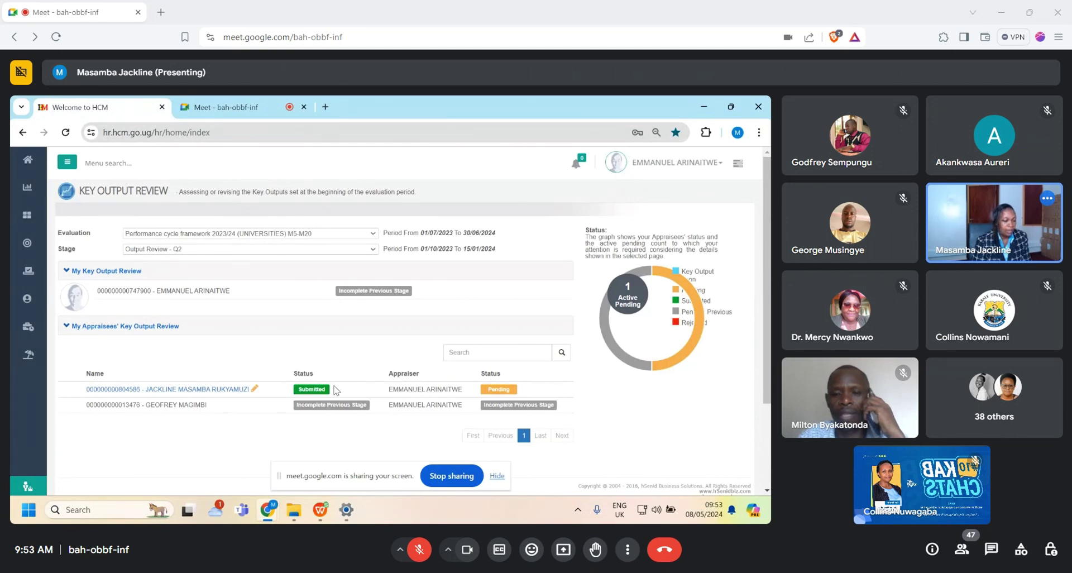
Step: Switch the review stage to Output Review - Q1
left_click(374, 249)
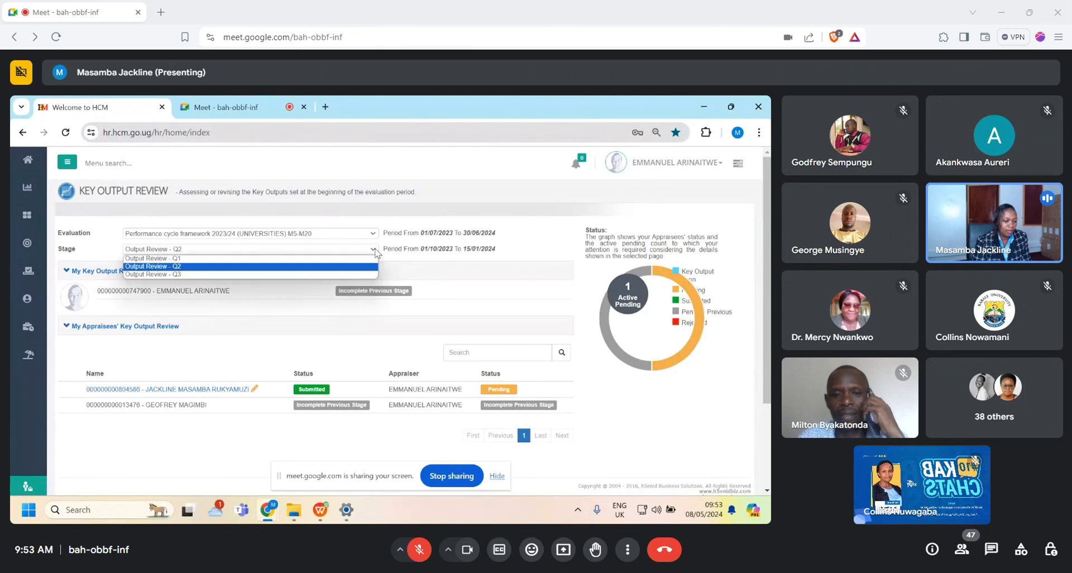
left_click(342, 258)
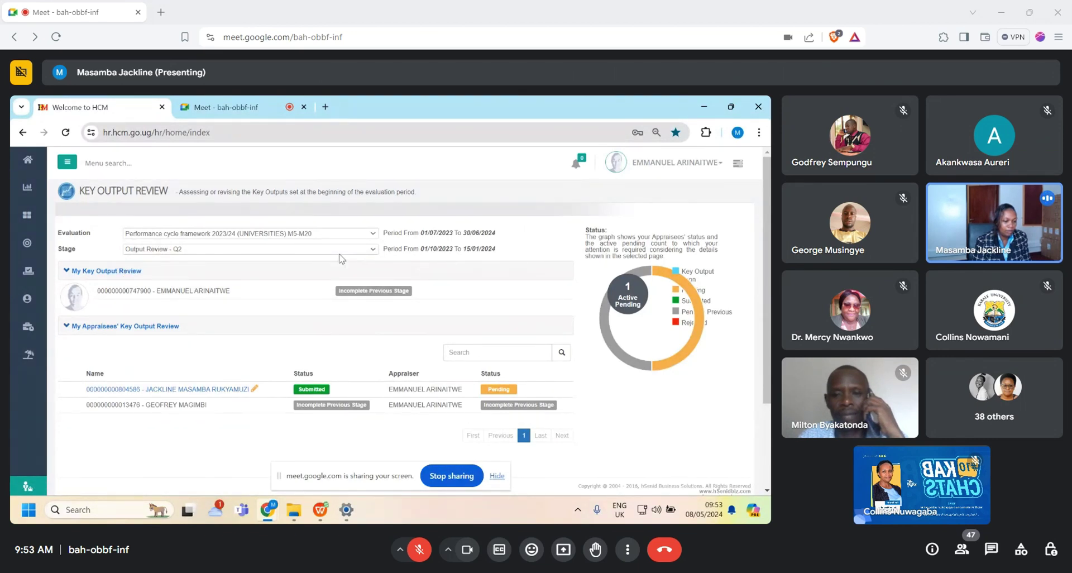
left_click(373, 252)
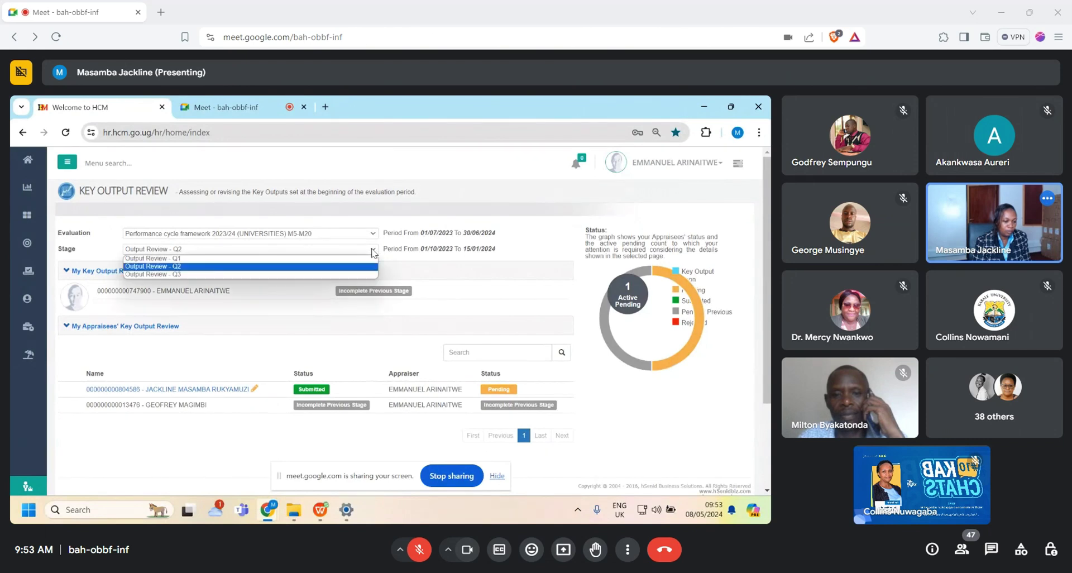
left_click(294, 260)
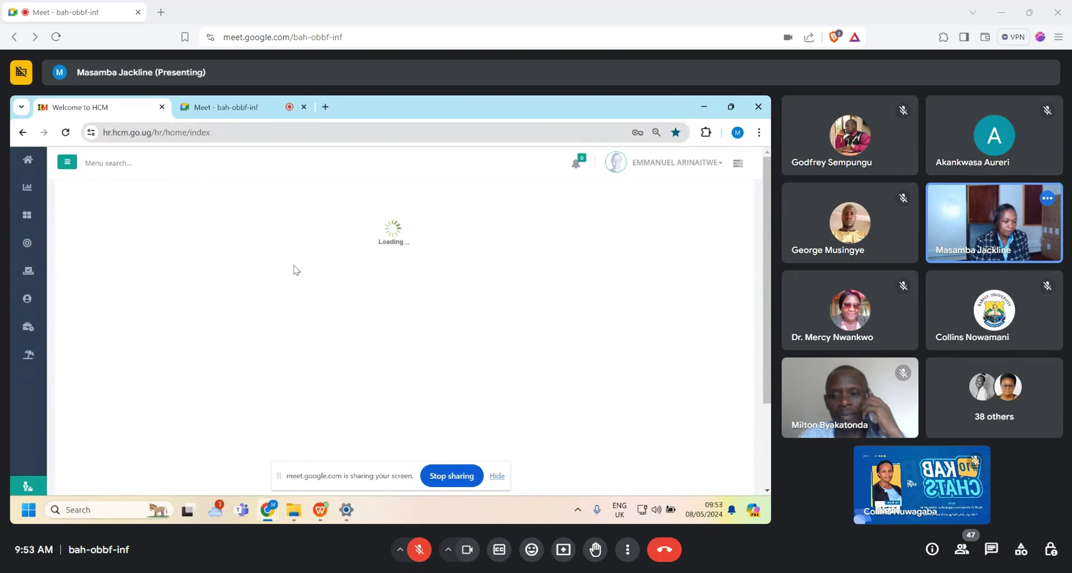
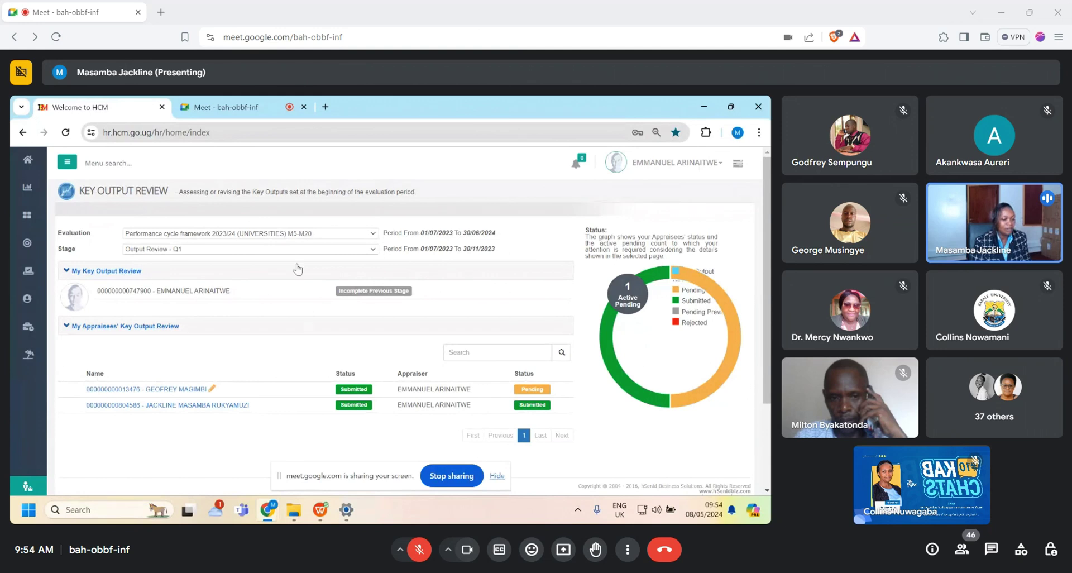
Step: Switch the review stage to Output Review - Q2 and open the appraisee's key output review
left_click(373, 250)
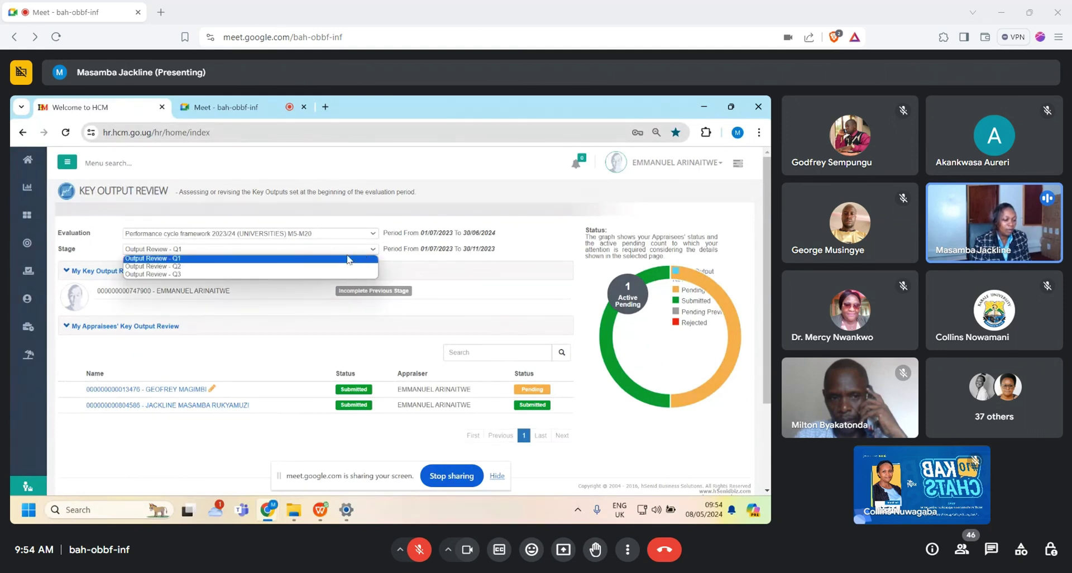
left_click(187, 267)
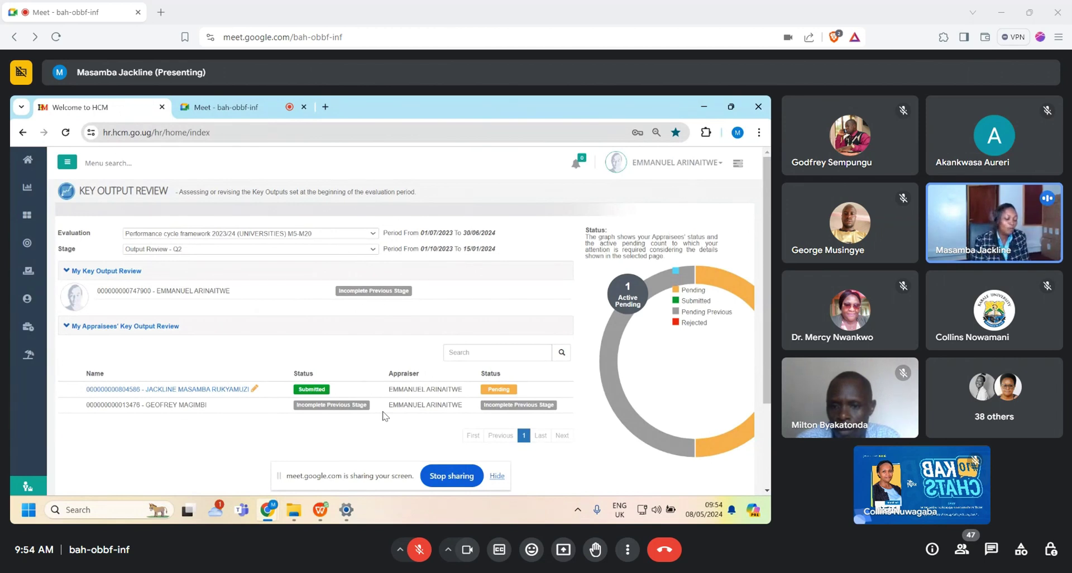
left_click(186, 390)
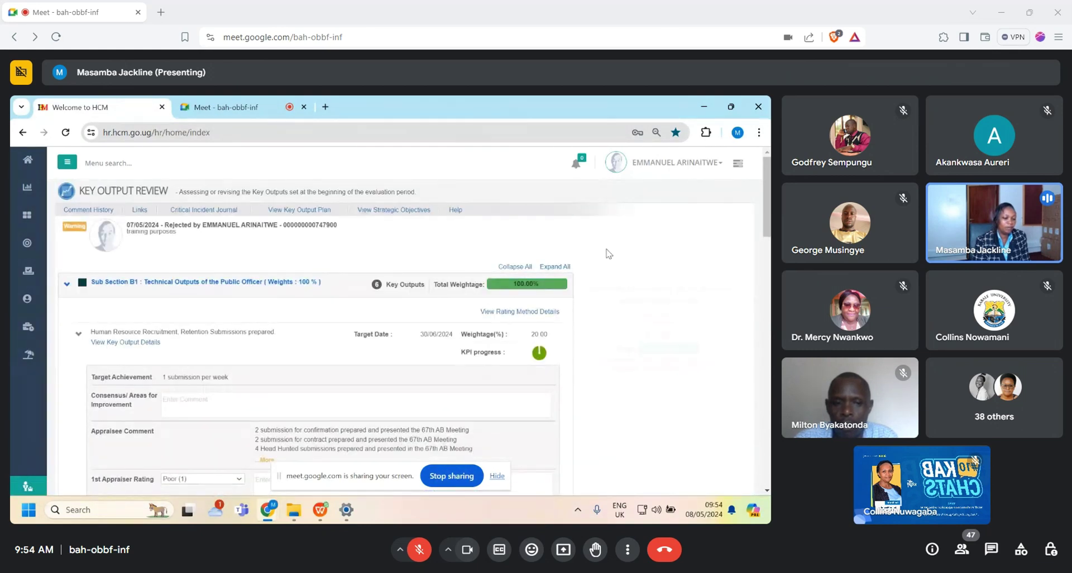
Step: Expand the first key output's full appraisee comment and open its appraiser comment editor
scroll(391, 321, "down", 3)
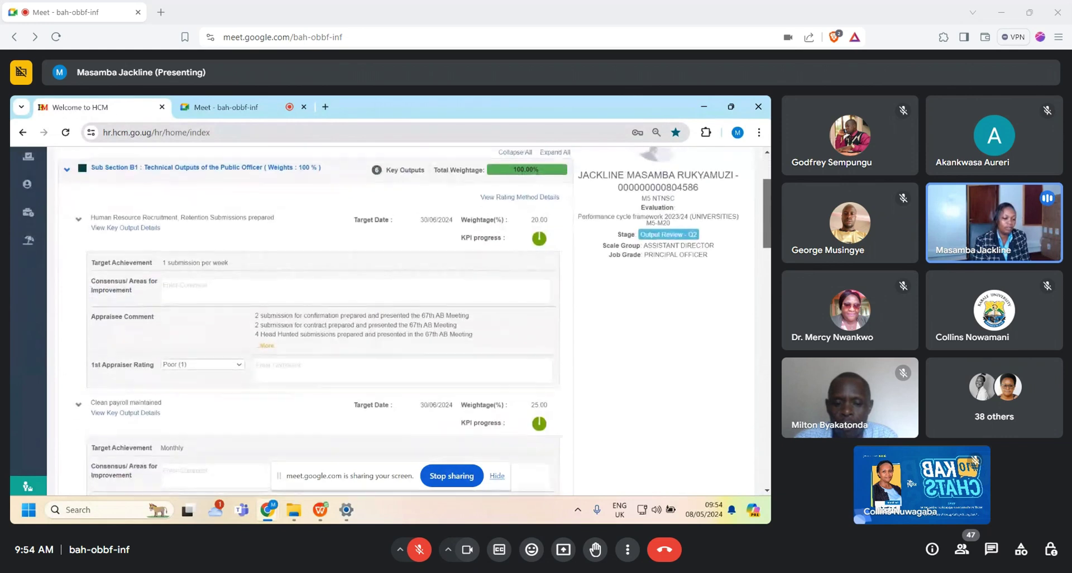
scroll(391, 321, "up", 1)
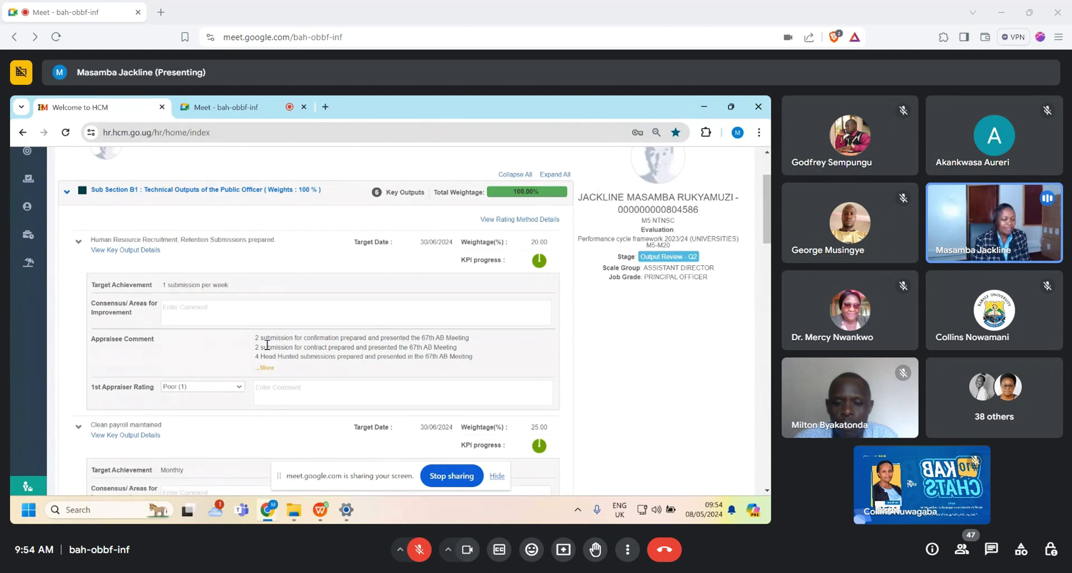
left_click(266, 368)
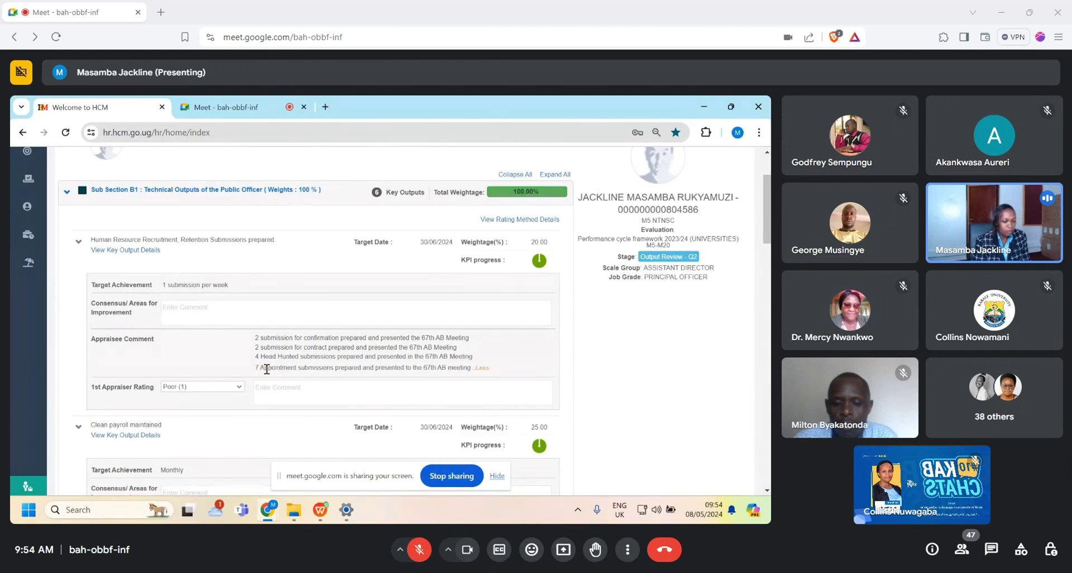
left_click(482, 368)
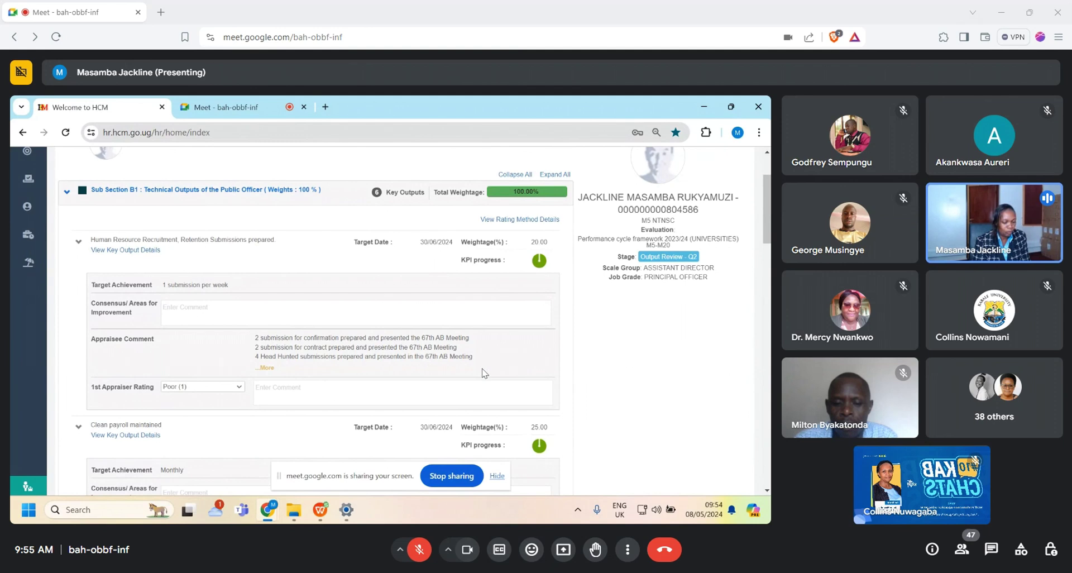
left_click(266, 368)
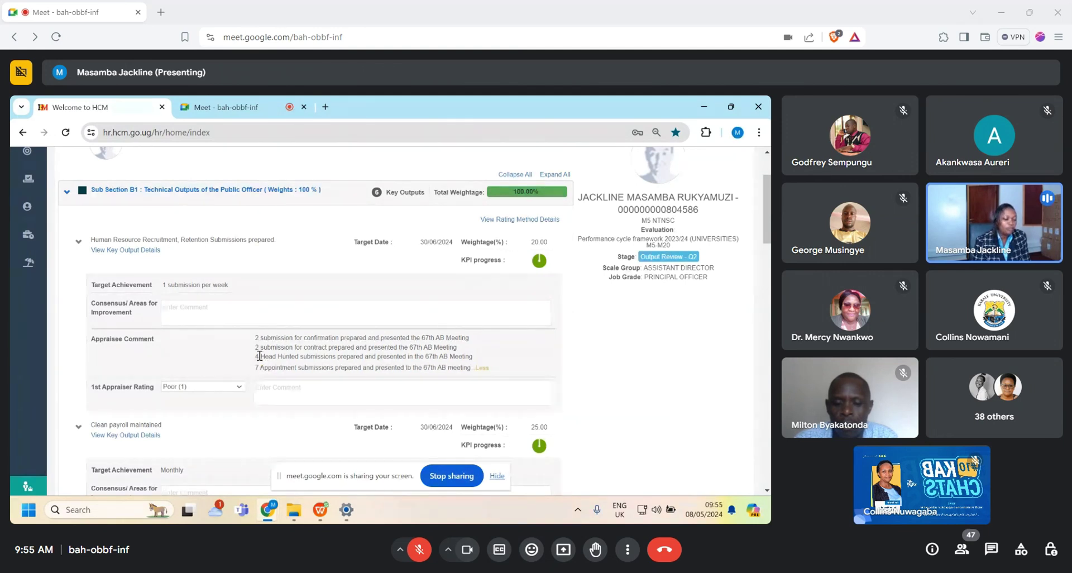
left_click(268, 391)
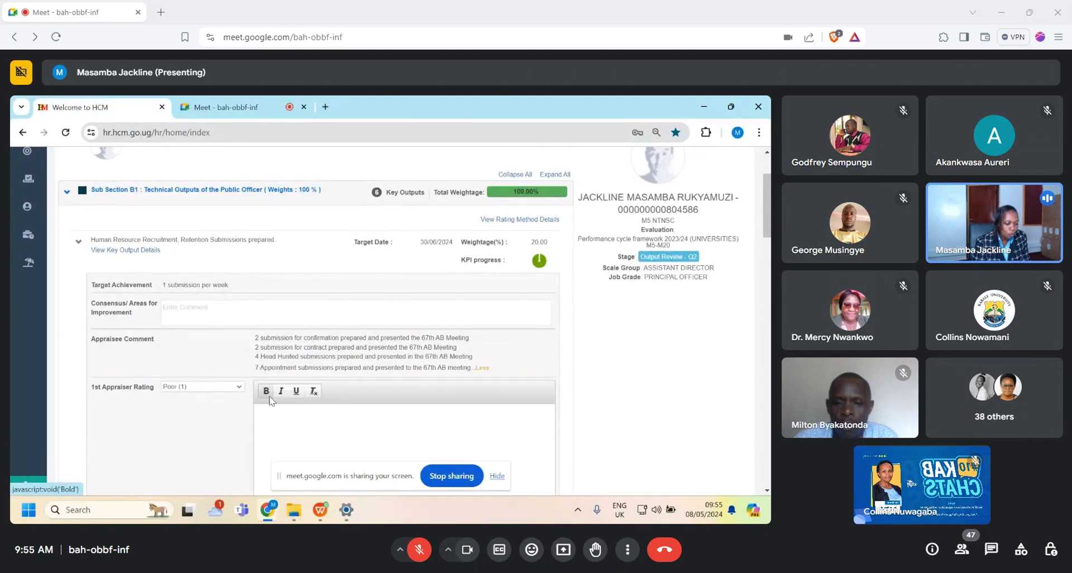
Step: Write the comment 'All submisson seen and well prepared' on the first key output, fixing the typo
left_click(276, 409)
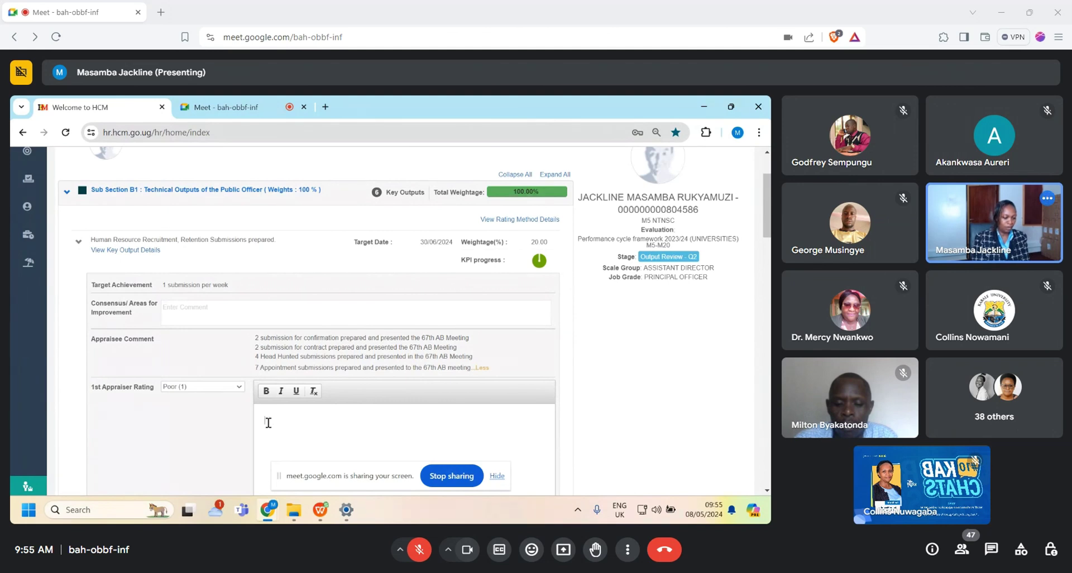
type("A subisson seen")
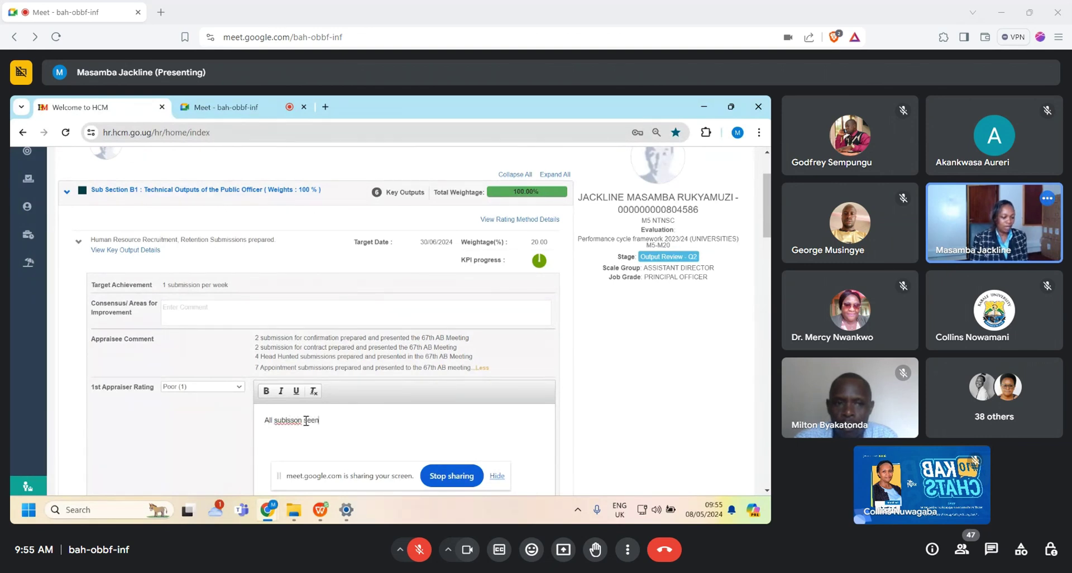
left_click_drag(301, 420, 284, 420)
left_click(283, 424)
type("m")
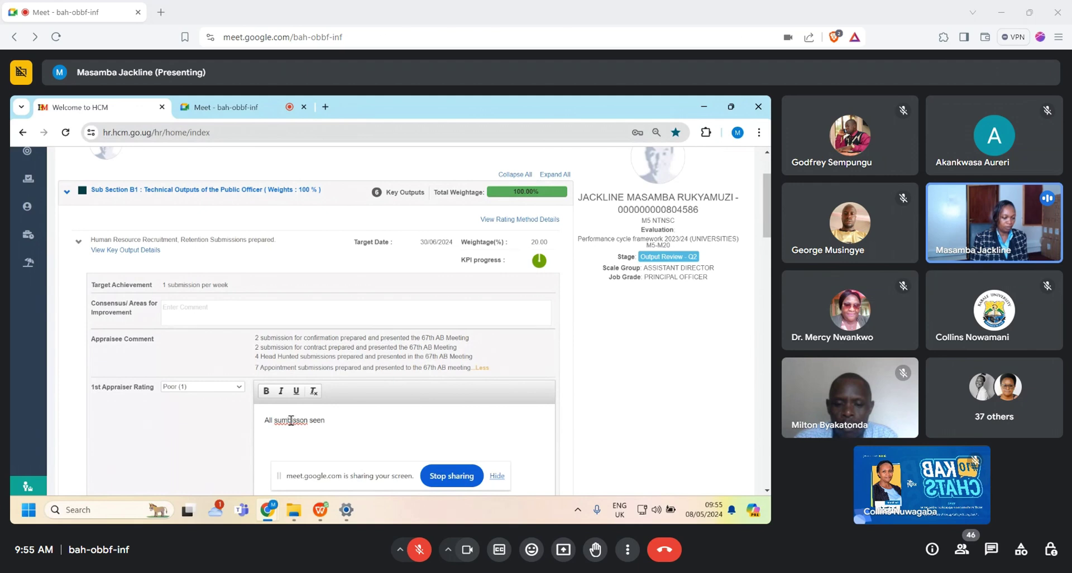
key("BackSpace")
type("m")
left_click(335, 423)
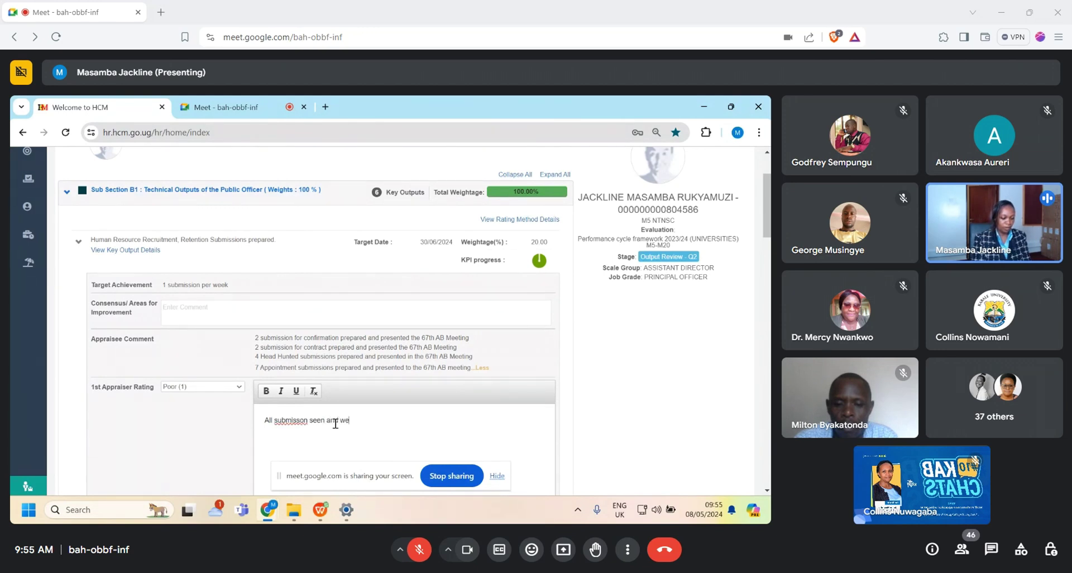
type("pared")
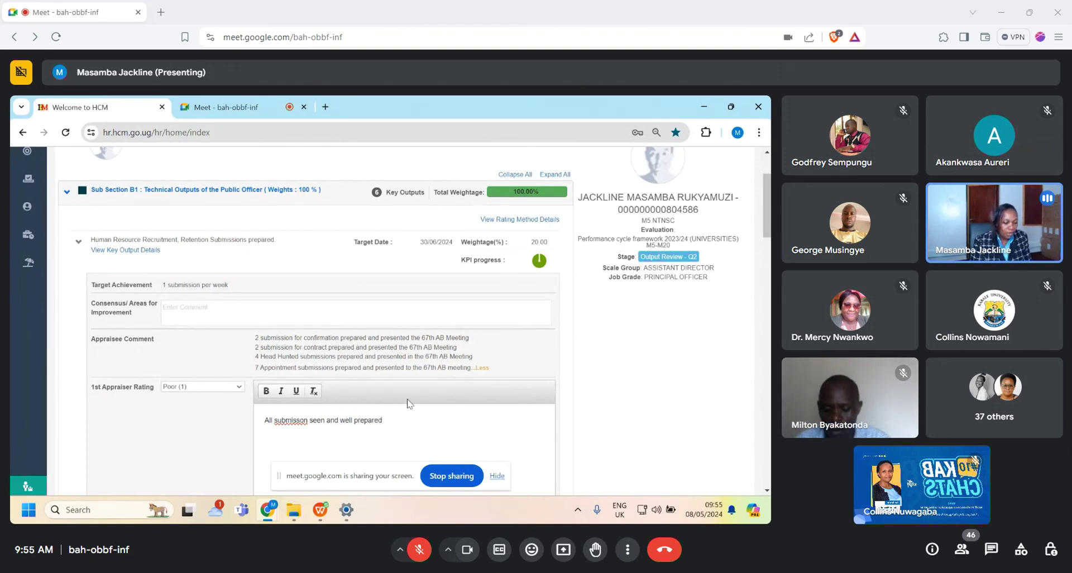
left_click(390, 417)
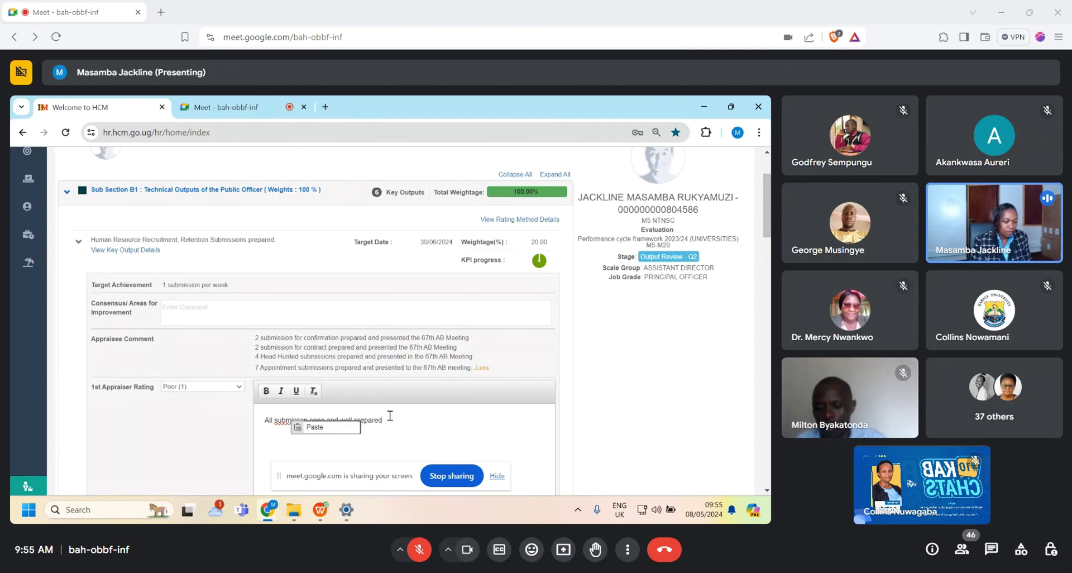
Step: Set the first output's 1st Appraiser Rating to Good (3) and save
left_click(242, 390)
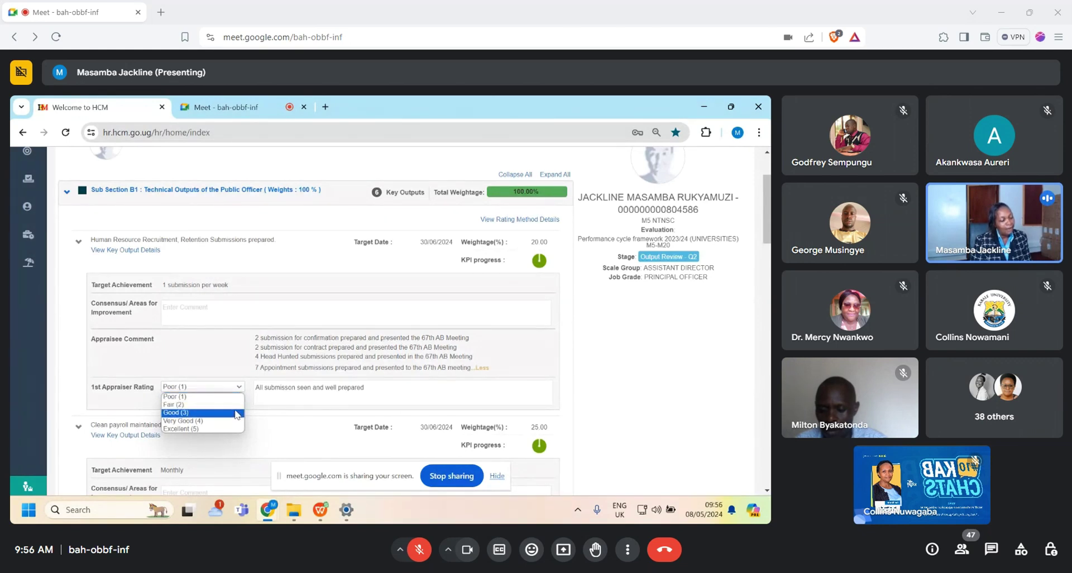
key("Up")
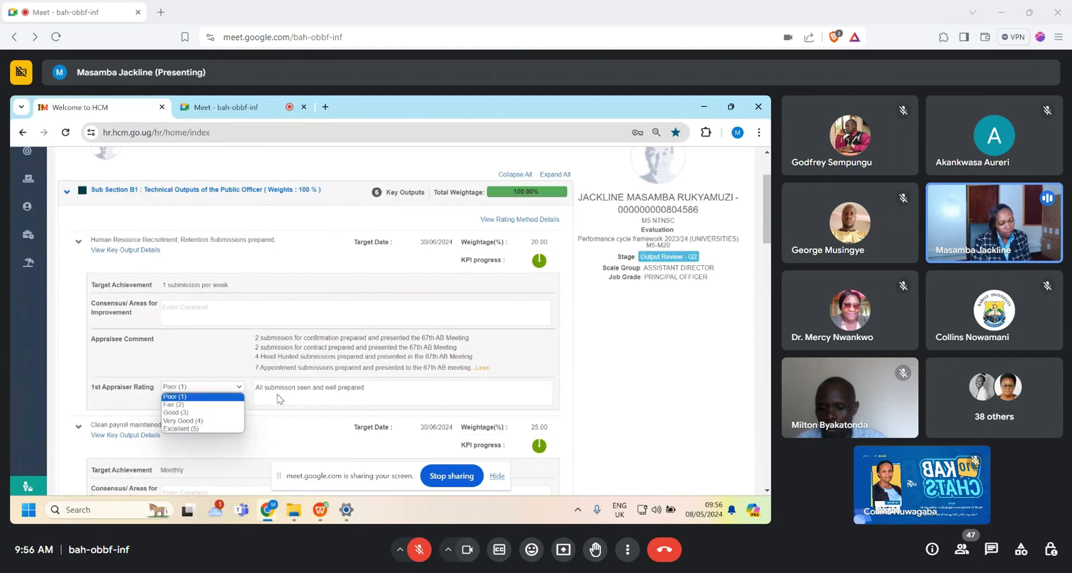
left_click(194, 414)
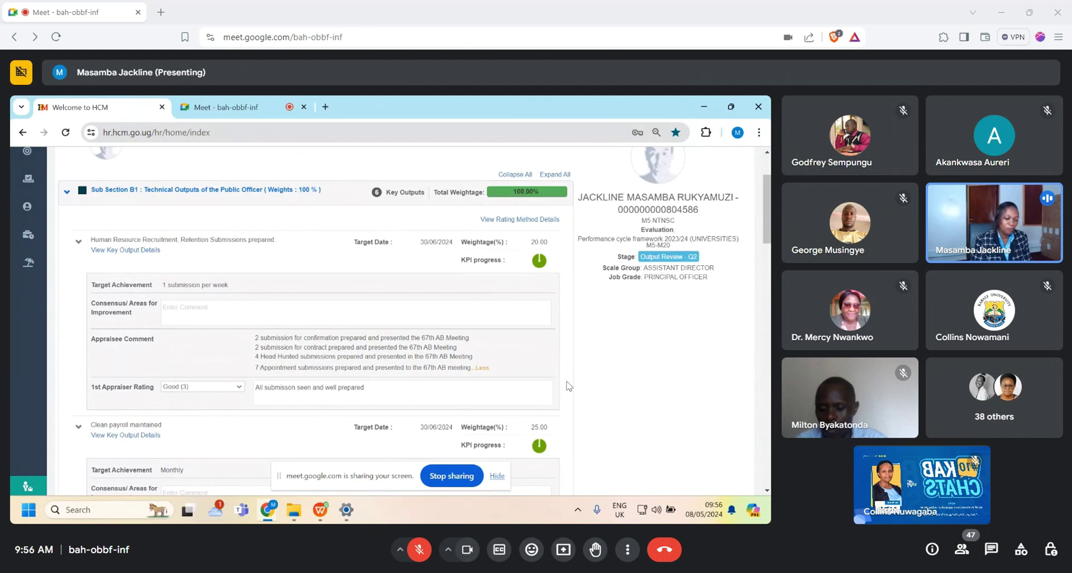
left_click_drag(770, 199, 770, 352)
scroll(527, 384, "down", 10)
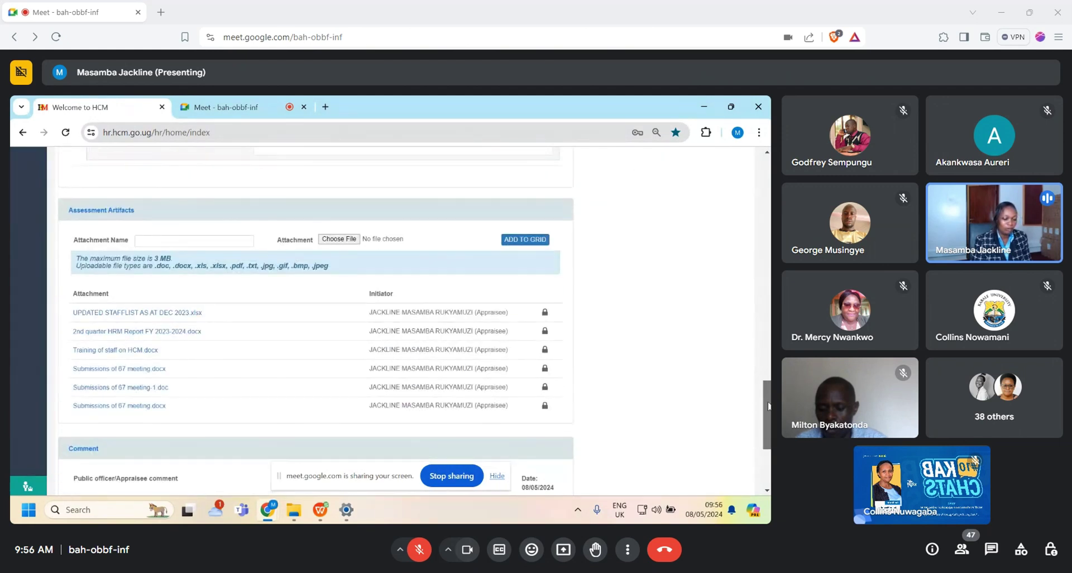
left_click(520, 420)
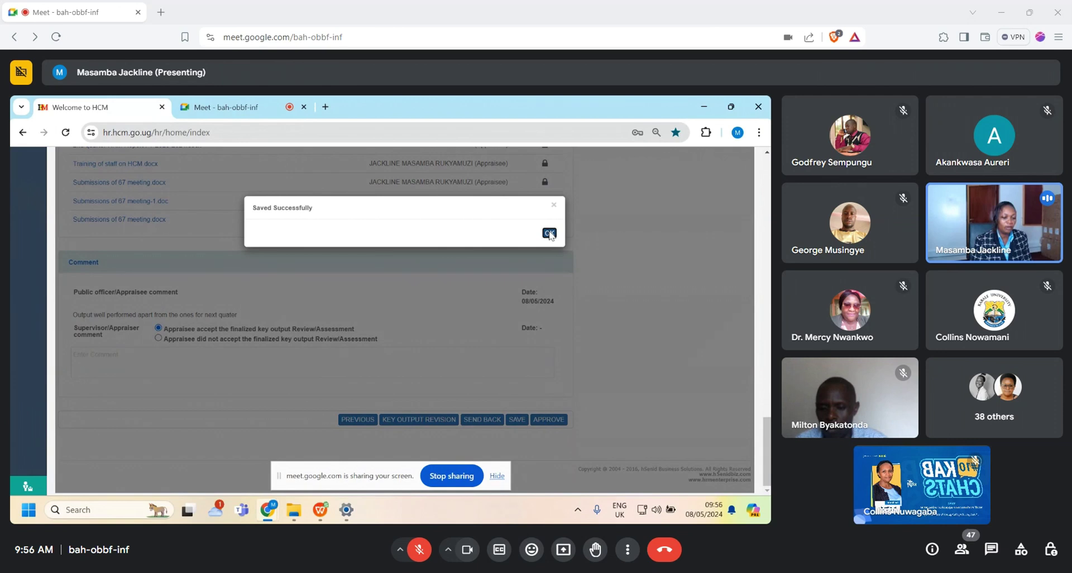
Step: Close the Saved Successfully message and scroll back up to the Clean payroll maintained output
left_click(549, 233)
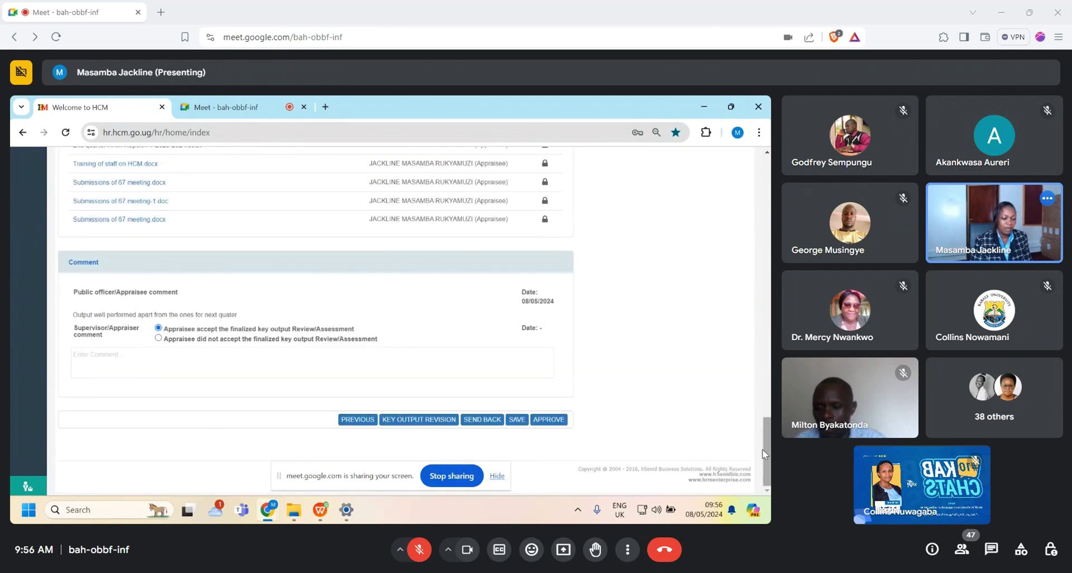
scroll(753, 403, "up", 4)
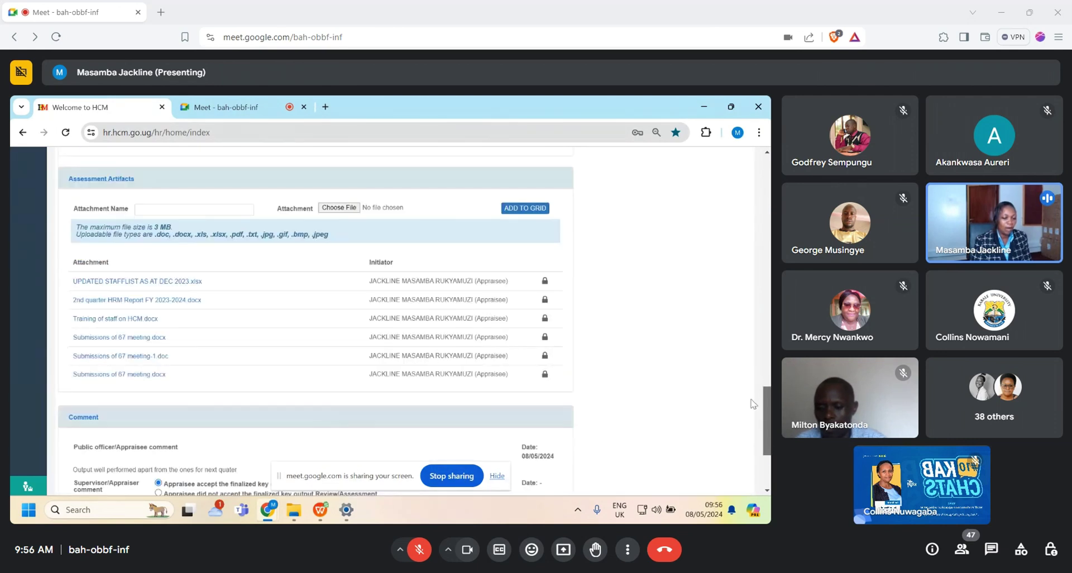
scroll(753, 404, "up", 10)
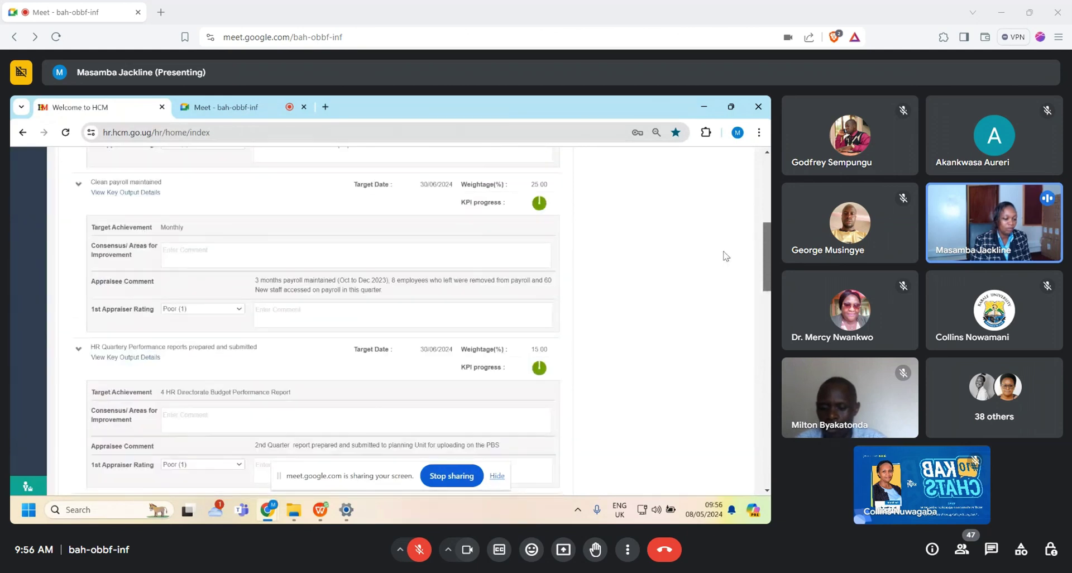
scroll(725, 257, "up", 1)
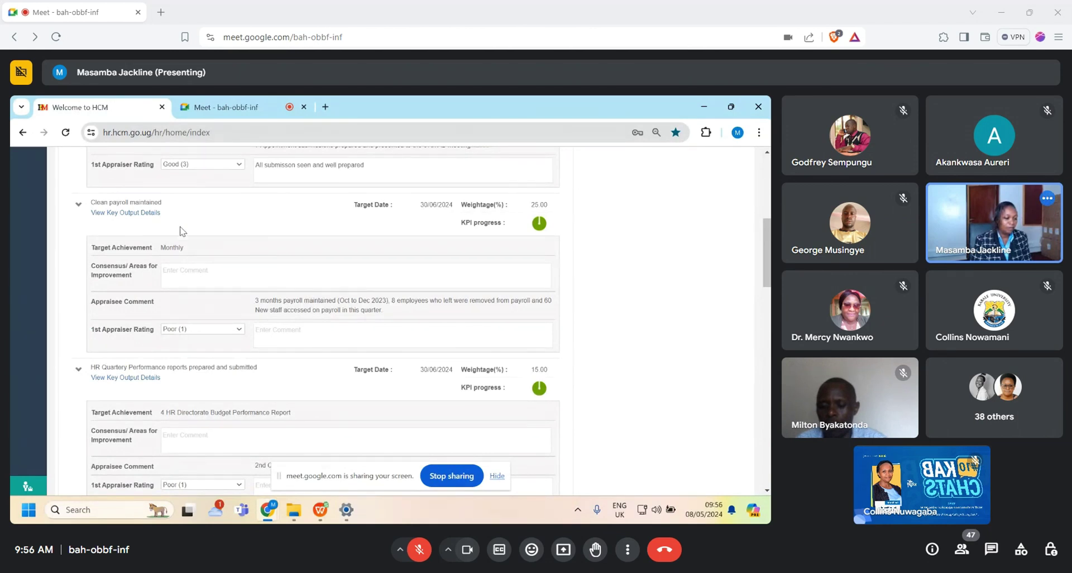
Step: Comment 'well done' on Clean payroll maintained and rate it Very Good (4)
left_click(262, 335)
type("wel")
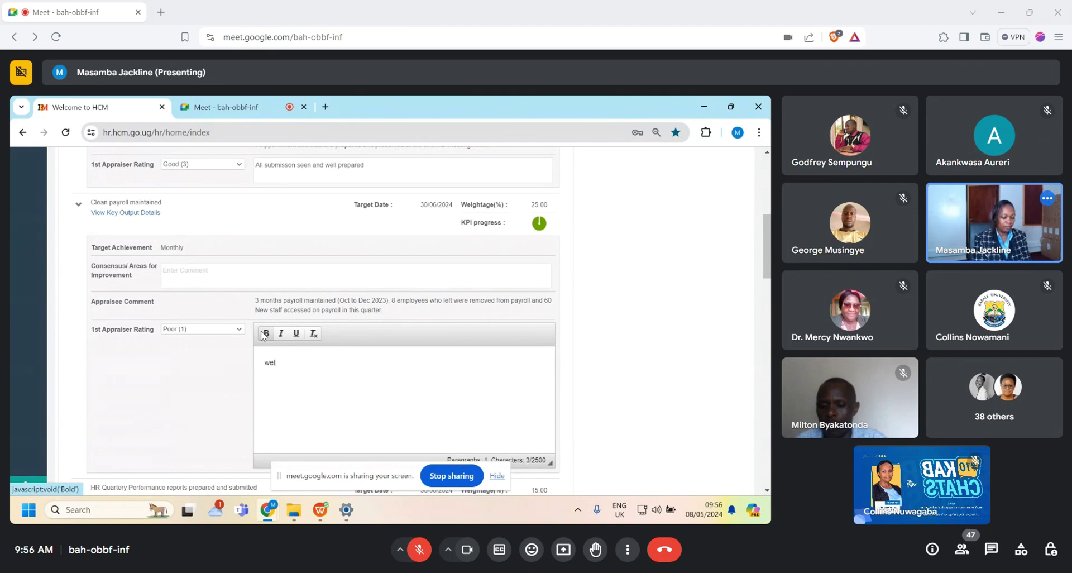
type("l done")
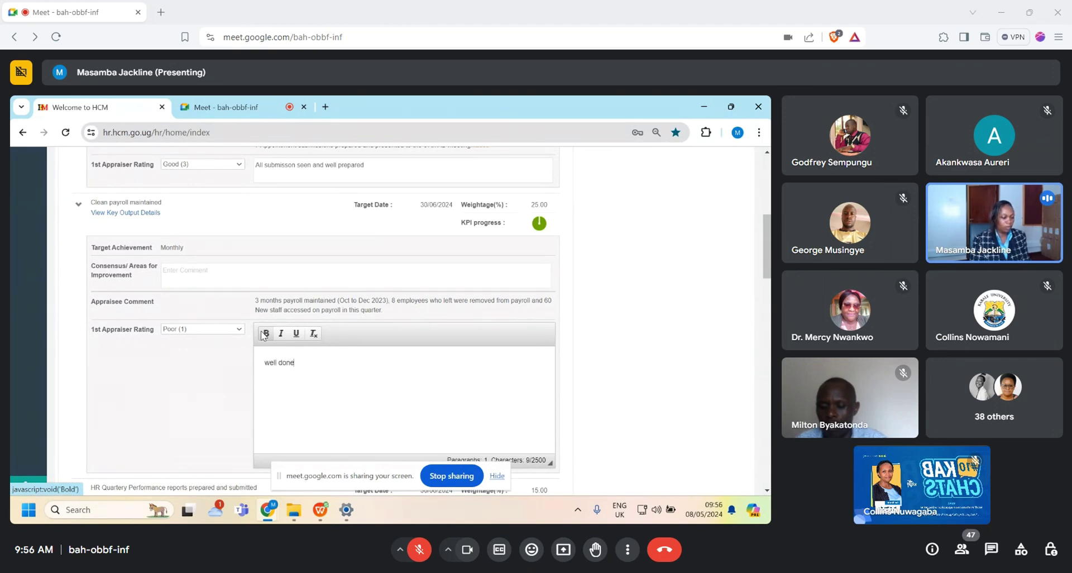
left_click(240, 329)
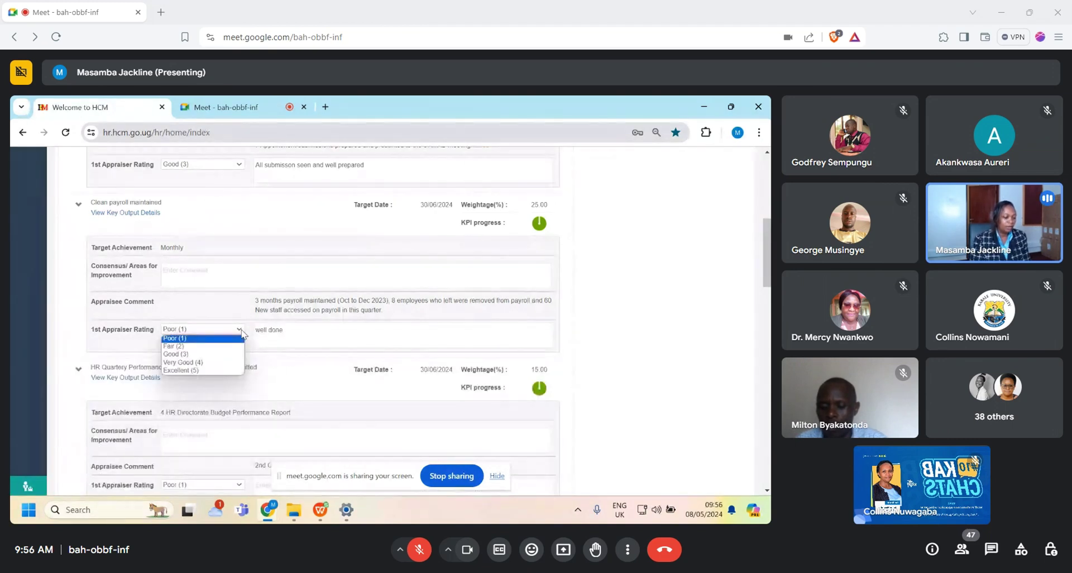
left_click(211, 363)
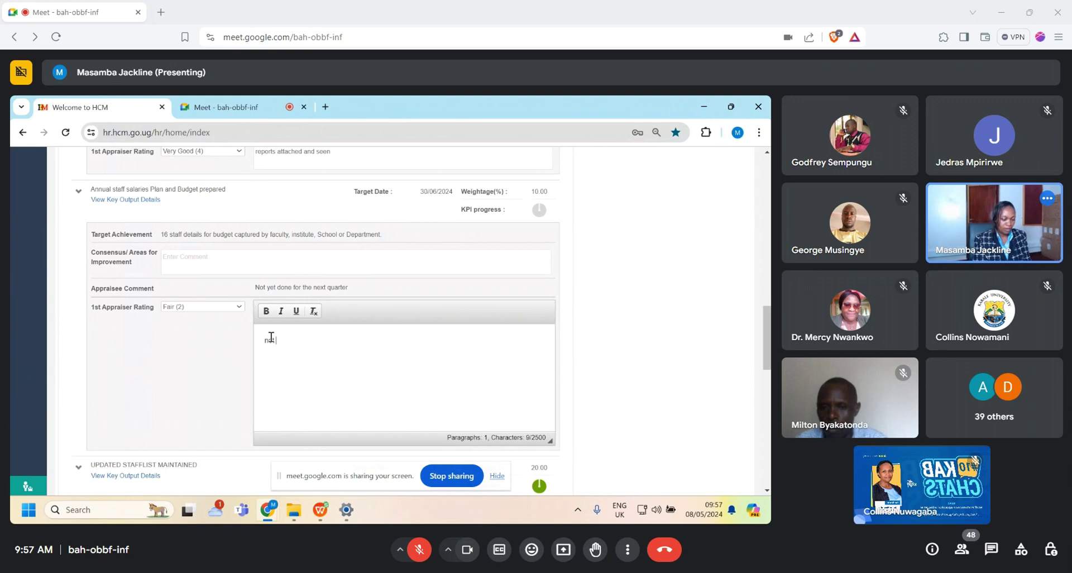
Step: Finish the 'not done' comment on the Annual staff salaries Plan and Budget output
type("ne")
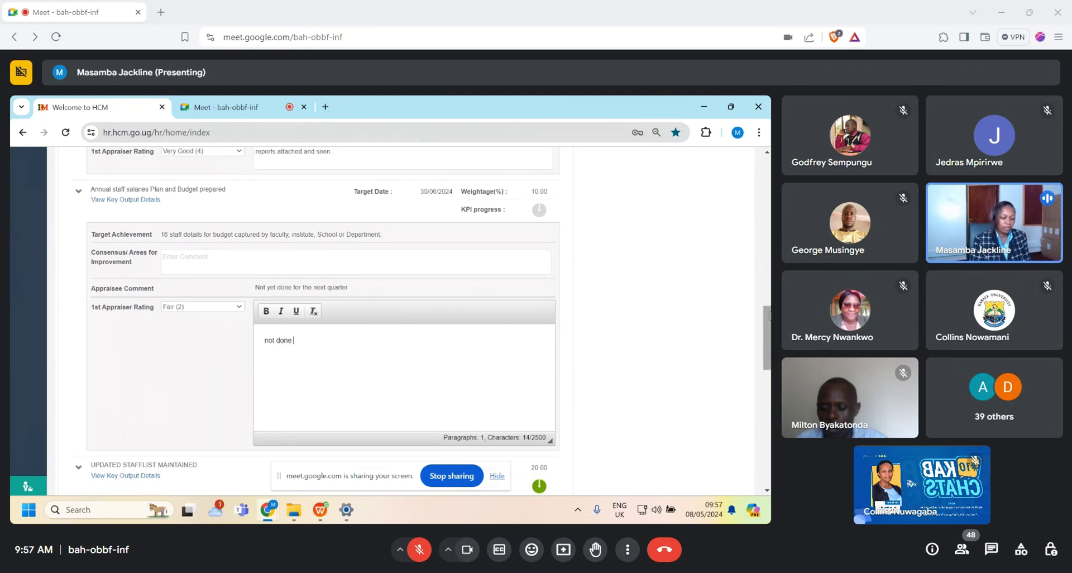
scroll(322, 321, "down", 3)
scroll(322, 321, "down", 5)
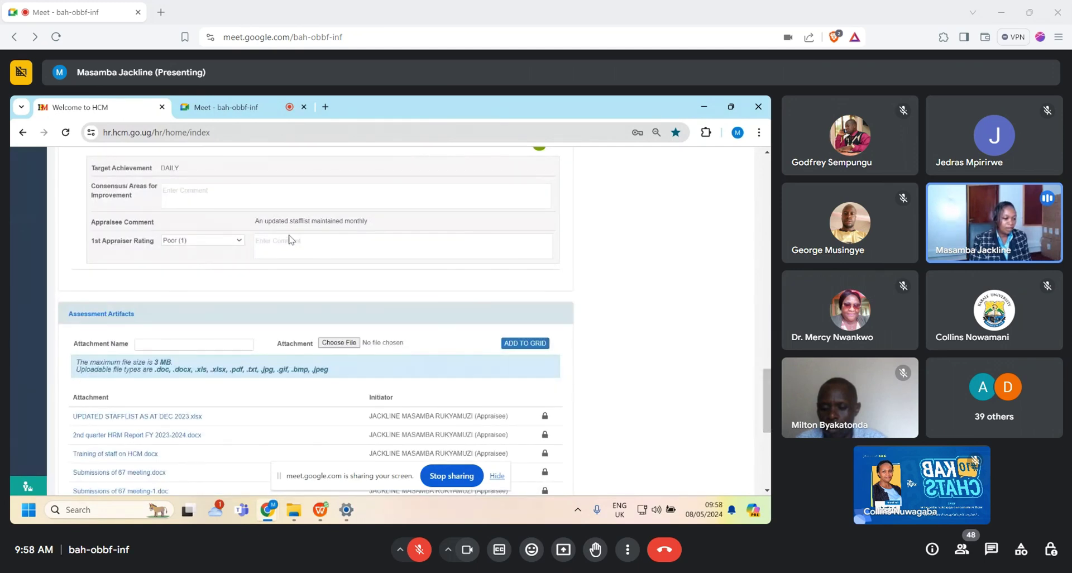
Step: Rate UPDATED STAFFLIST MAINTAINED Good (3) with the comment 'Need more information'
left_click(240, 241)
scroll(240, 244, "down", 2)
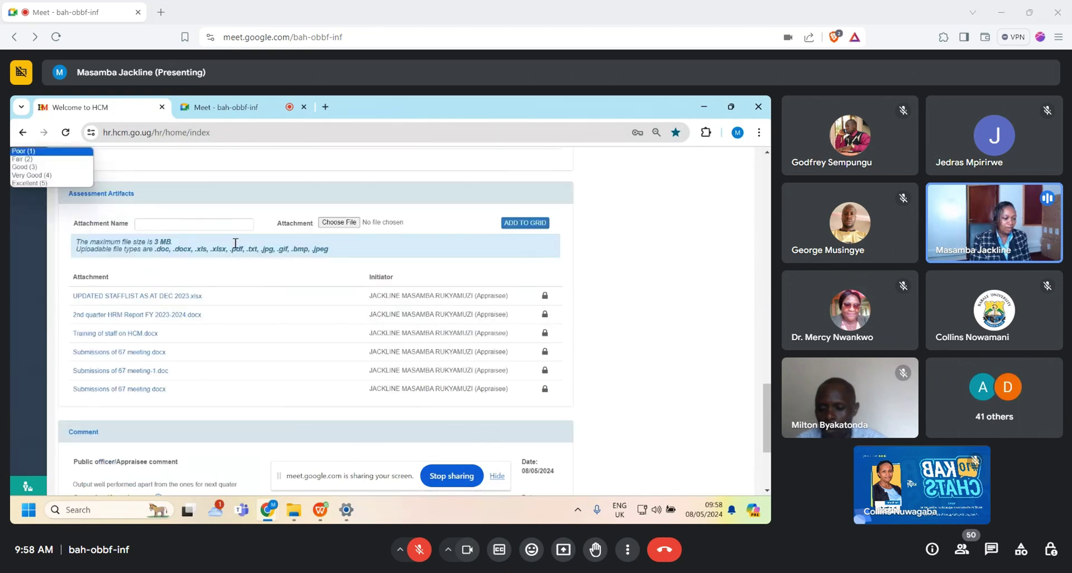
scroll(262, 391, "up", 5)
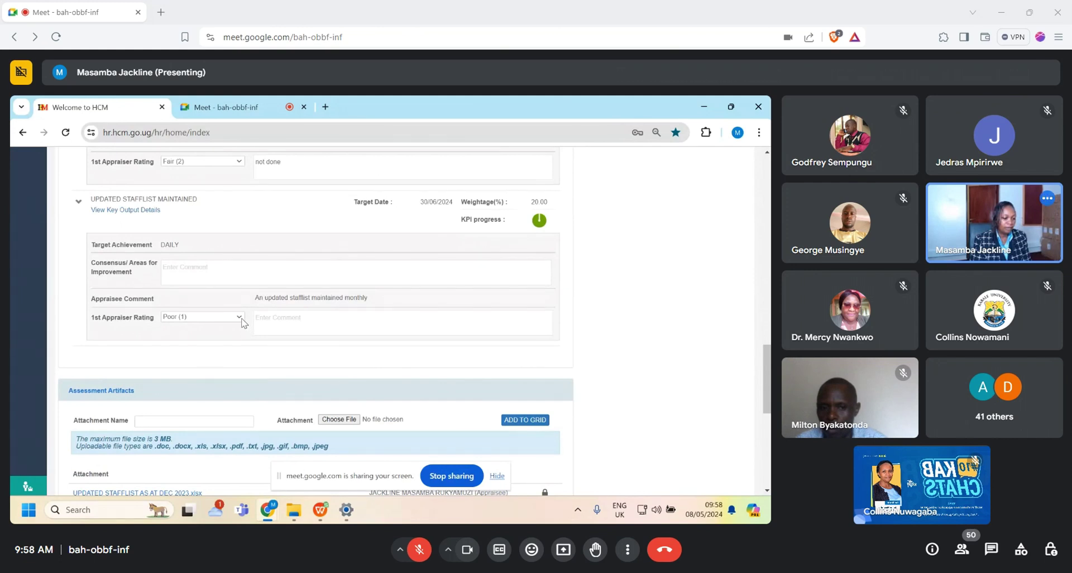
left_click(239, 318)
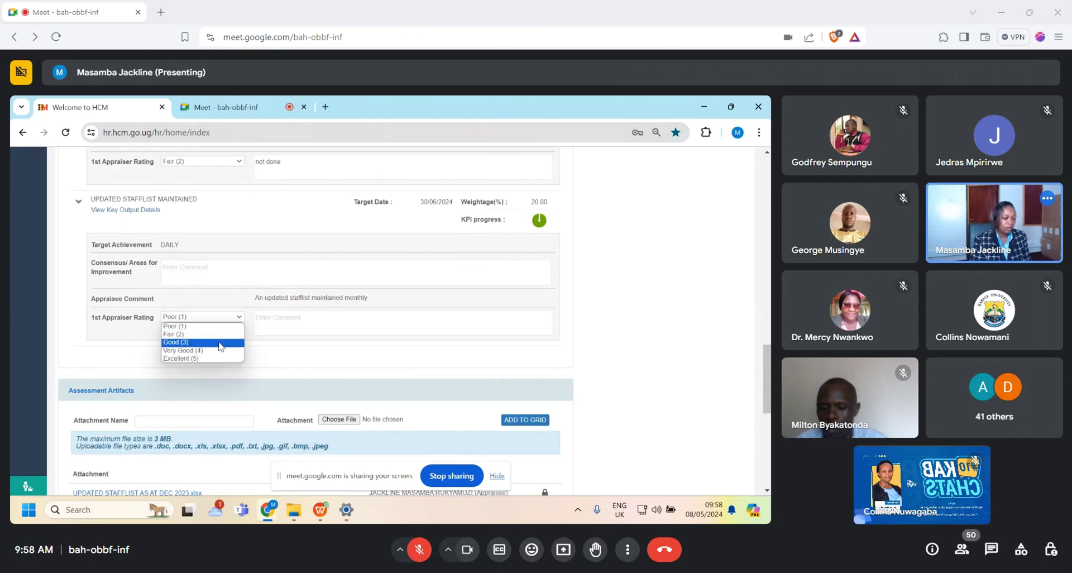
left_click(220, 343)
left_click(266, 326)
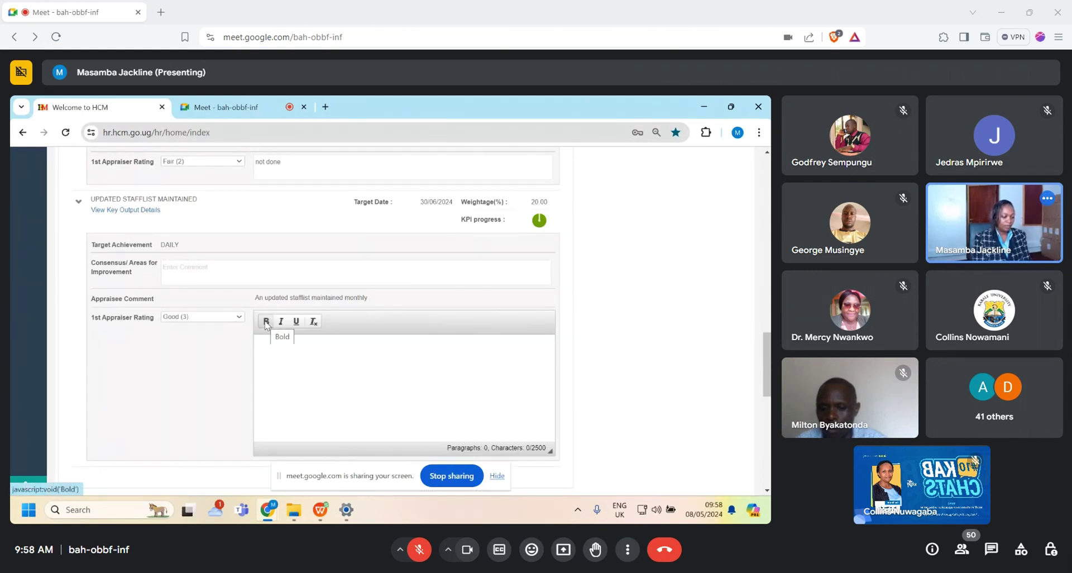
type("Need")
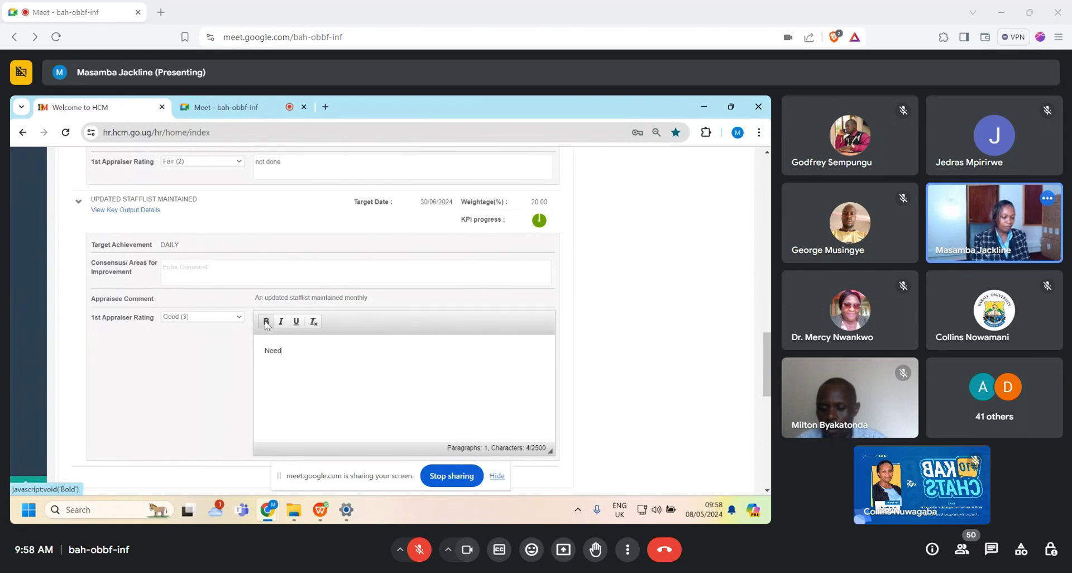
type(" more")
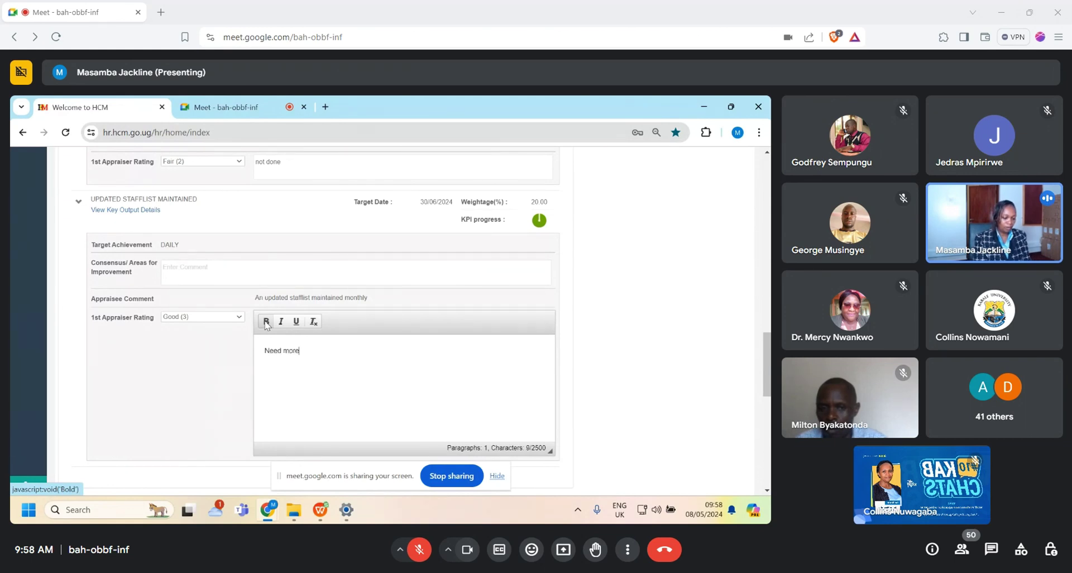
type(" information")
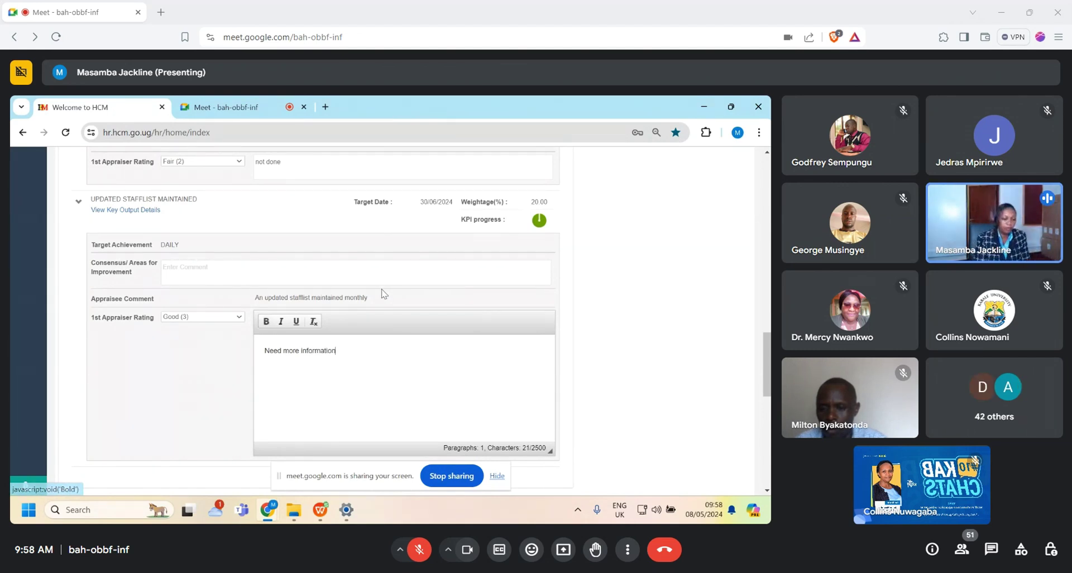
Step: Scroll to the bottom of the form and open the supervisor's overall comment box
scroll(767, 362, "down", 3)
scroll(764, 414, "down", 6)
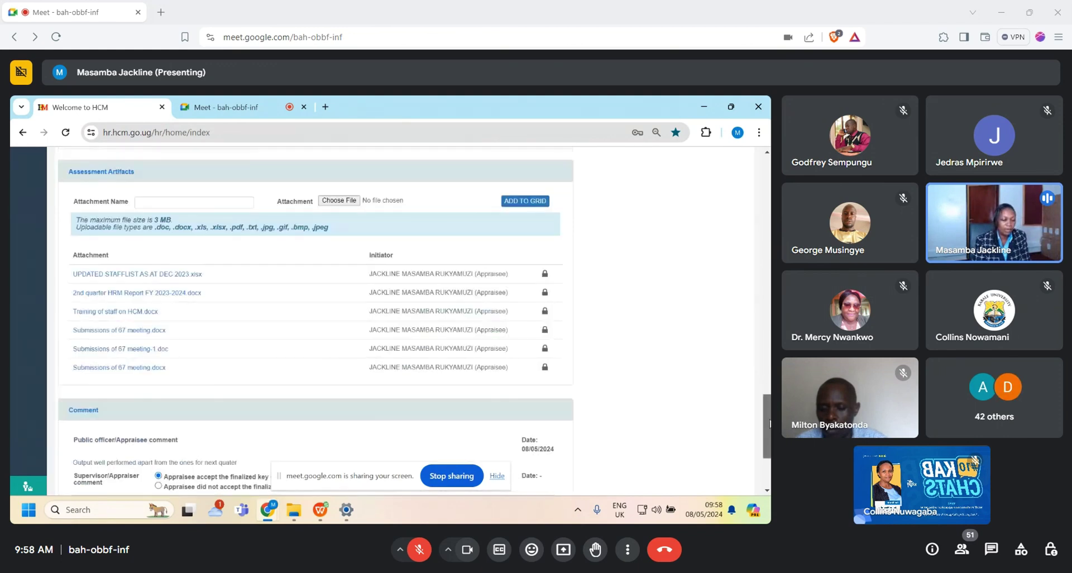
scroll(763, 413, "up", 3)
left_click_drag(763, 413, 765, 465)
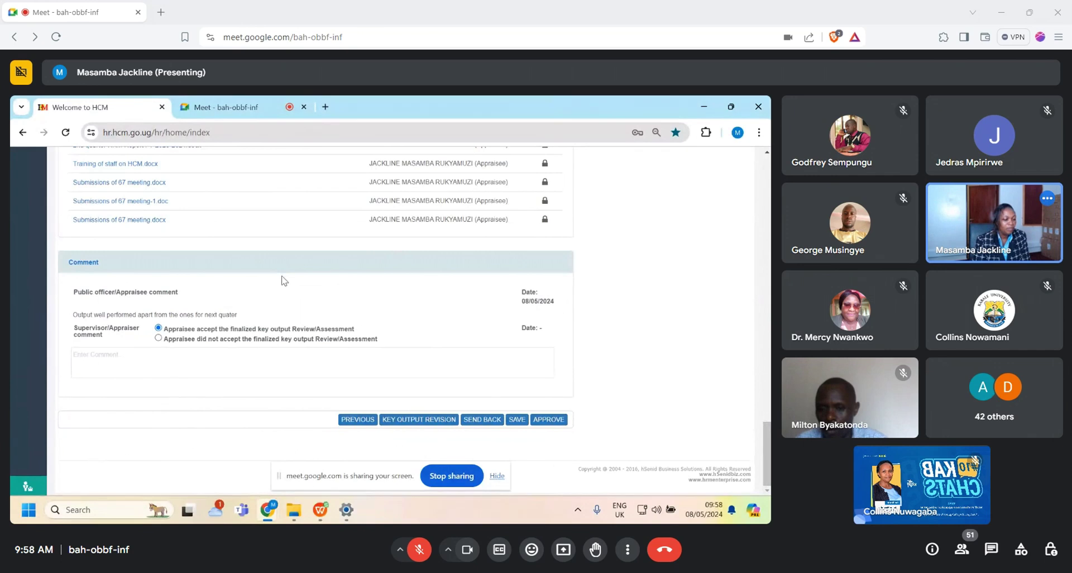
left_click(87, 363)
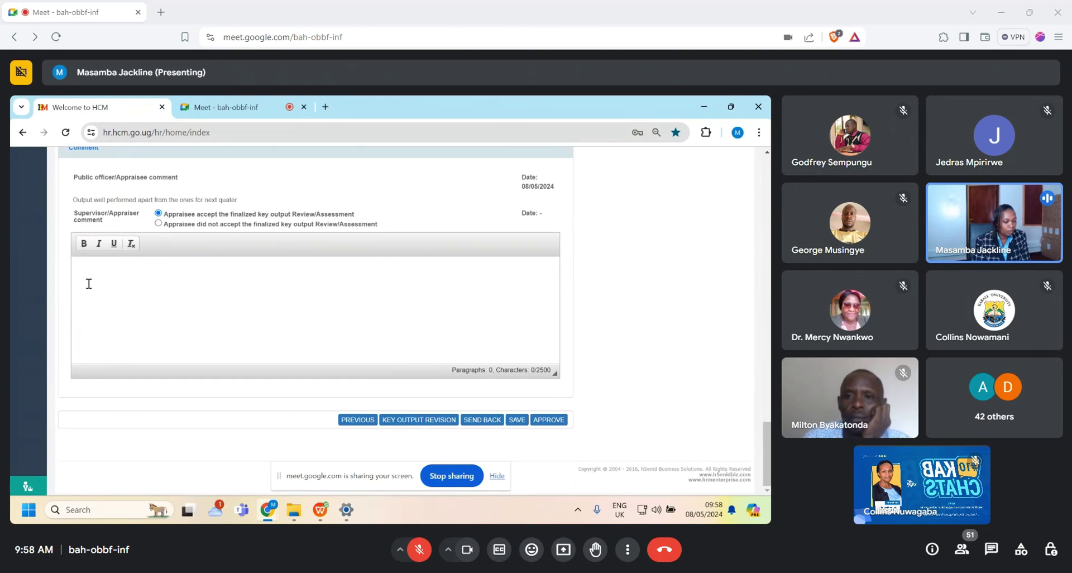
Step: Type the supervisor comment 'Well done but improve on the stafflist', correcting typos along the way
type("Wel")
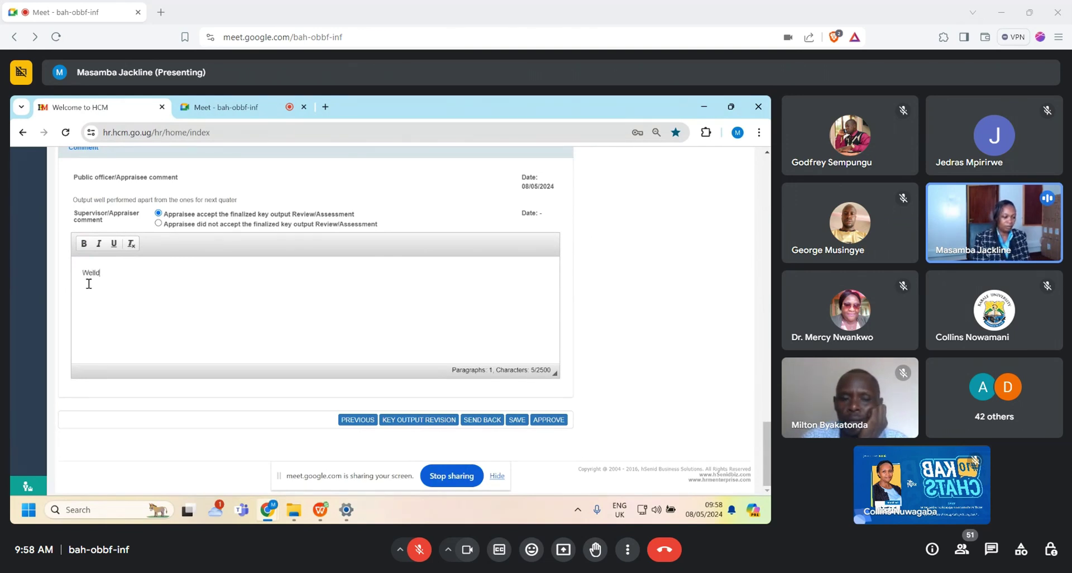
type("l d")
key("BackSpace")
type("di")
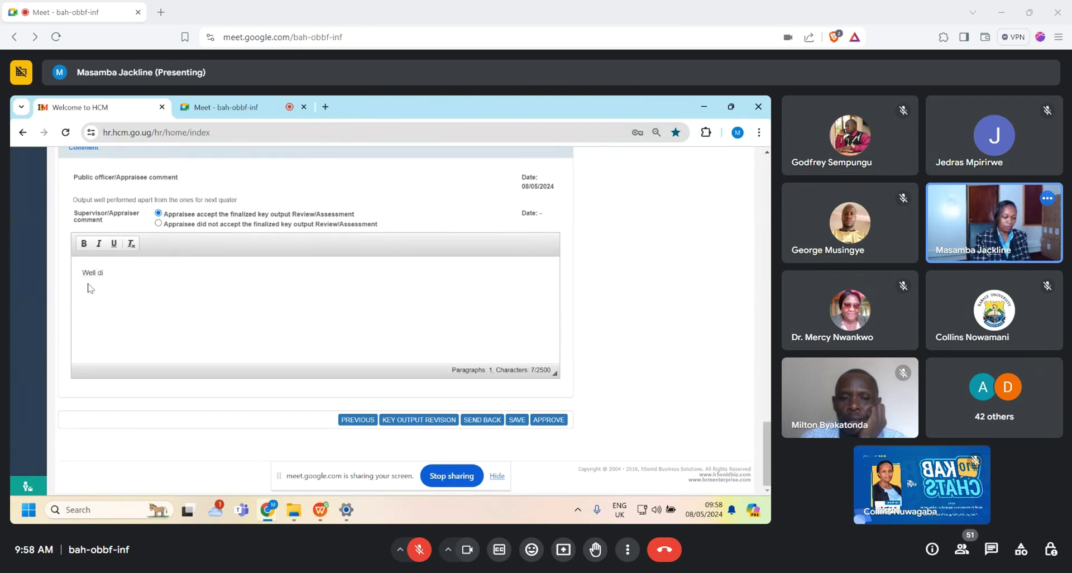
key("BackSpace")
type("one bu")
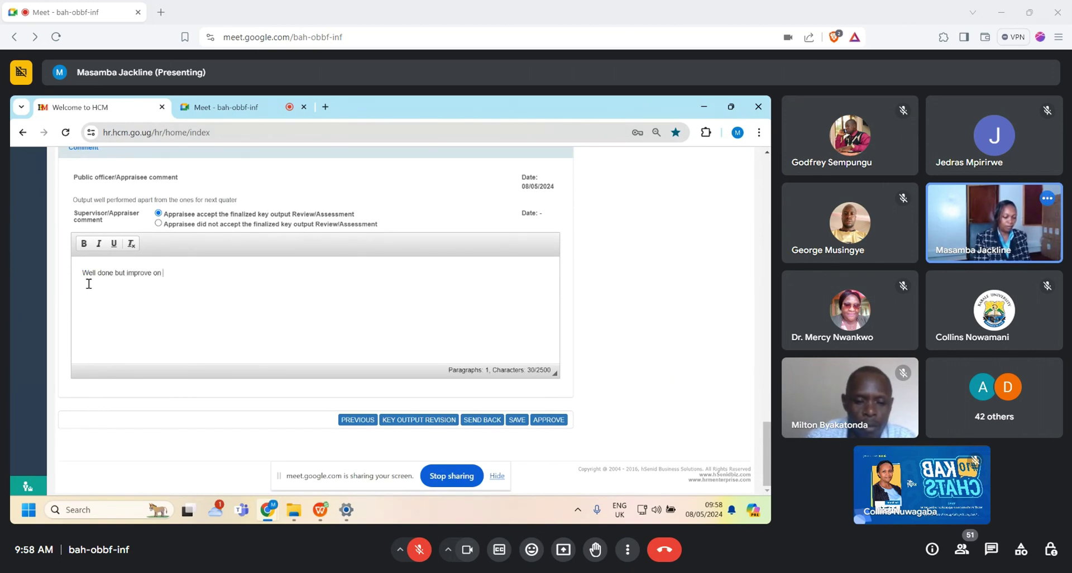
type("t improve on the ")
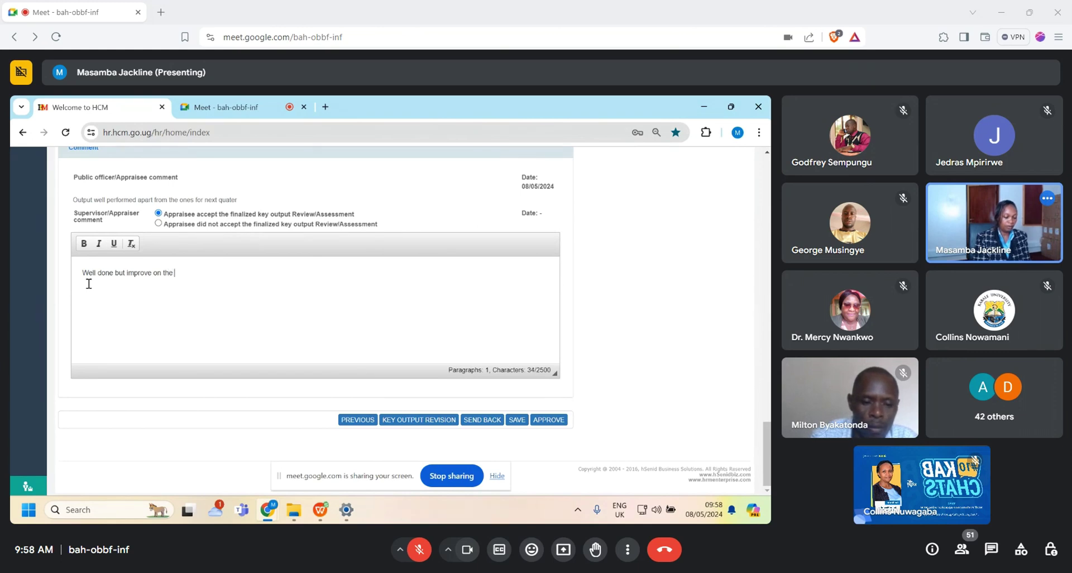
type("stafflist")
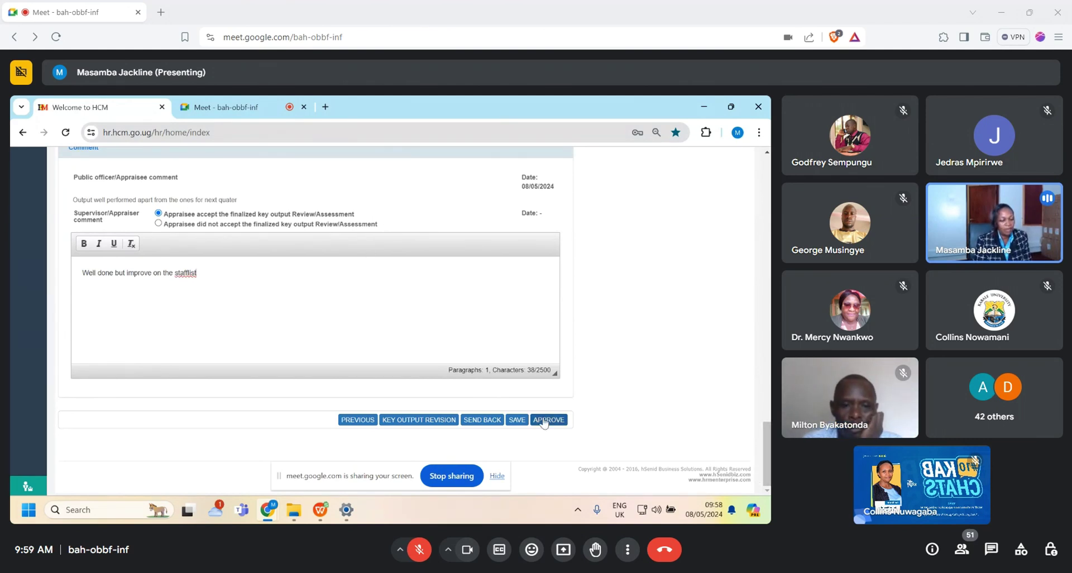
Step: Save the supervisor's comment and bring up a KPI's Update KPI Fulfillment Plan form
left_click(518, 423)
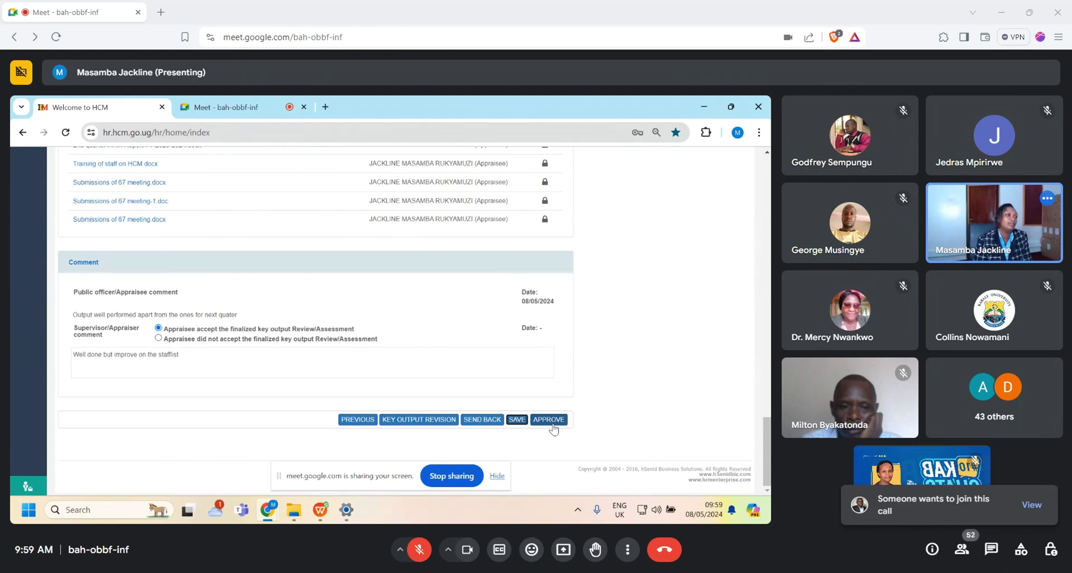
left_click_drag(768, 436, 713, 309)
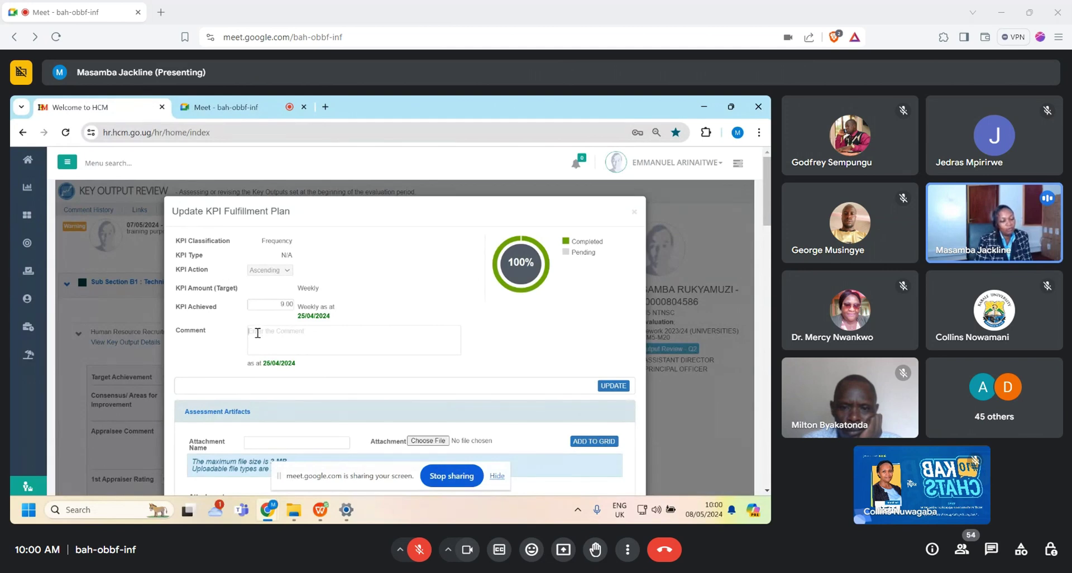
Step: Close the Update KPI Fulfillment Plan dialog and return to the review's Comment section
left_click(635, 214)
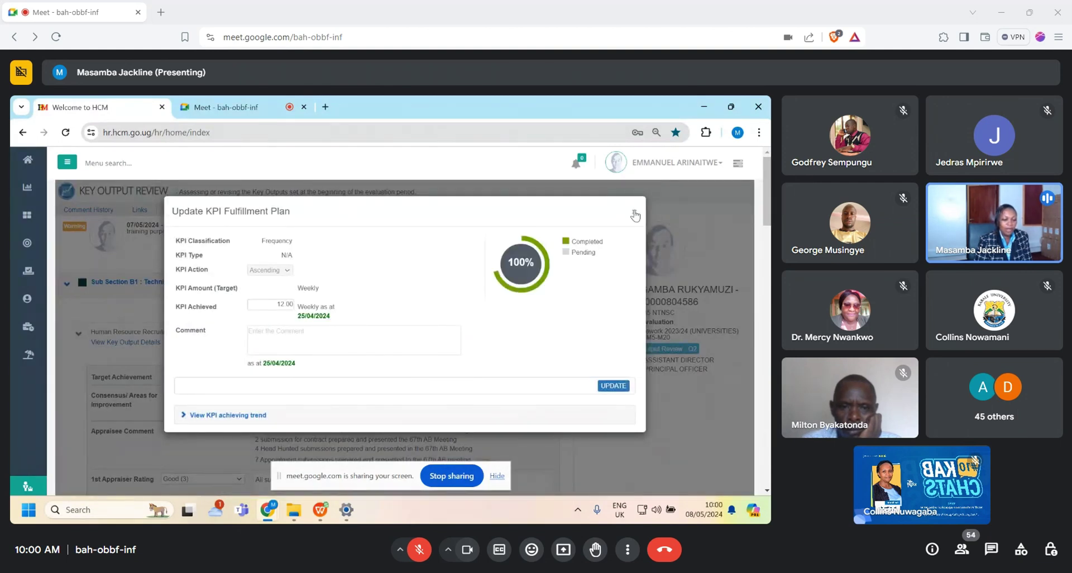
left_click(635, 214)
scroll(769, 491, "down", 20)
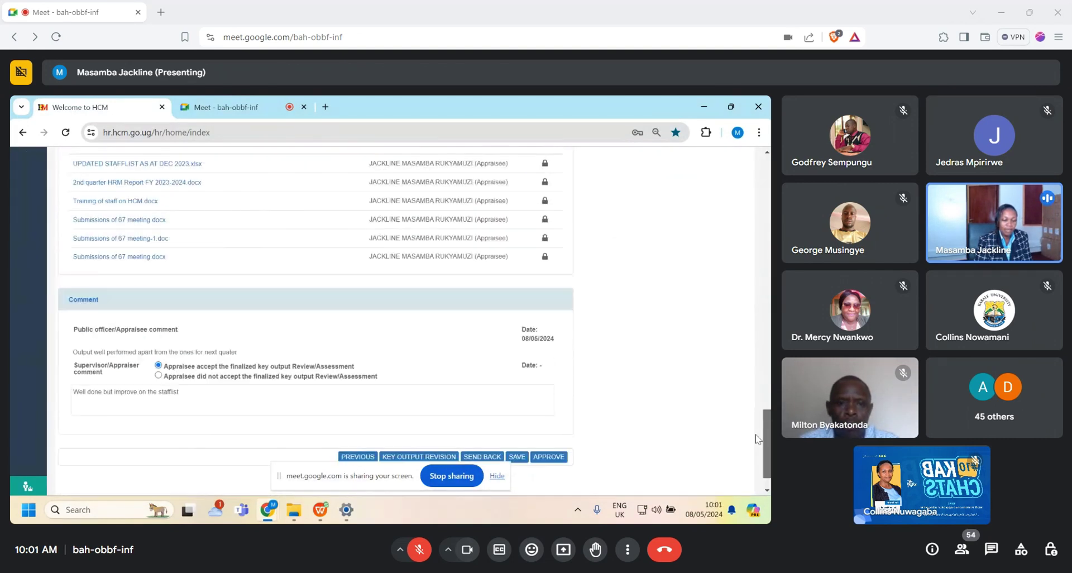
scroll(768, 492, "up", 5)
scroll(754, 485, "down", 5)
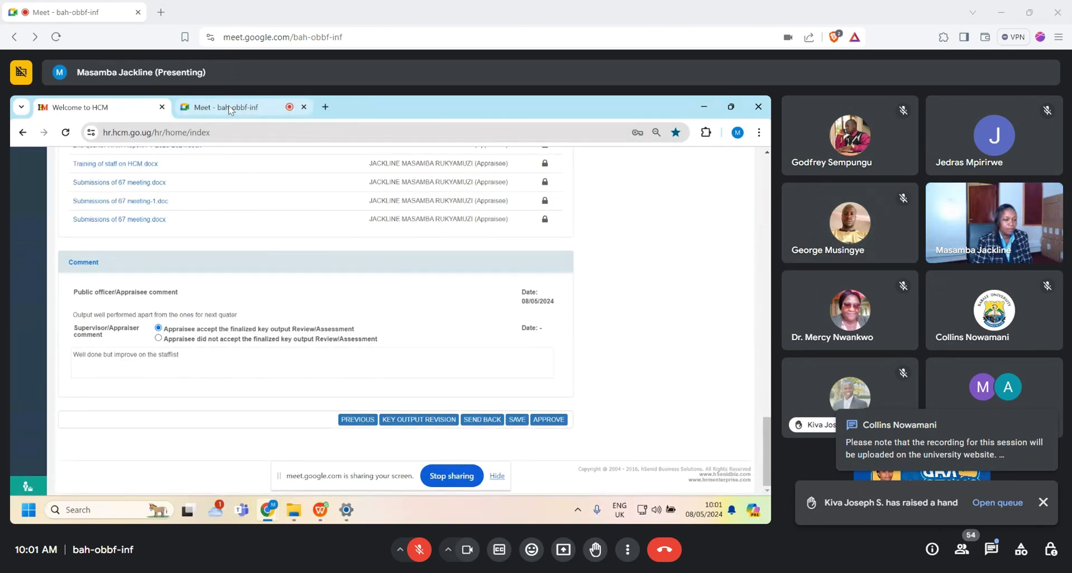
left_click(229, 108)
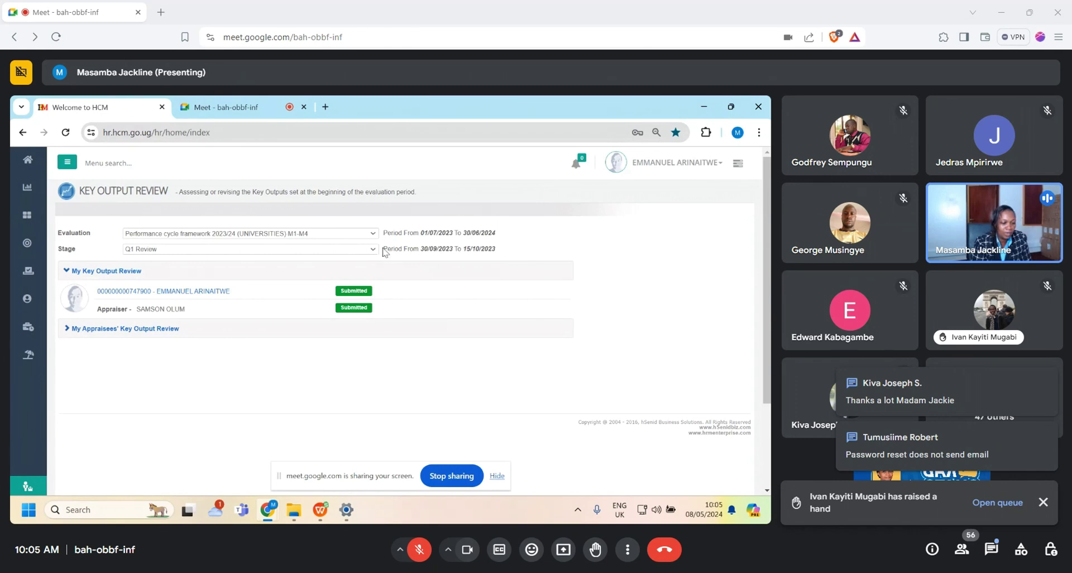
Step: Open the Evaluation dropdown on the shared HCM Key Output Review to list performance cycle frameworks
left_click(373, 233)
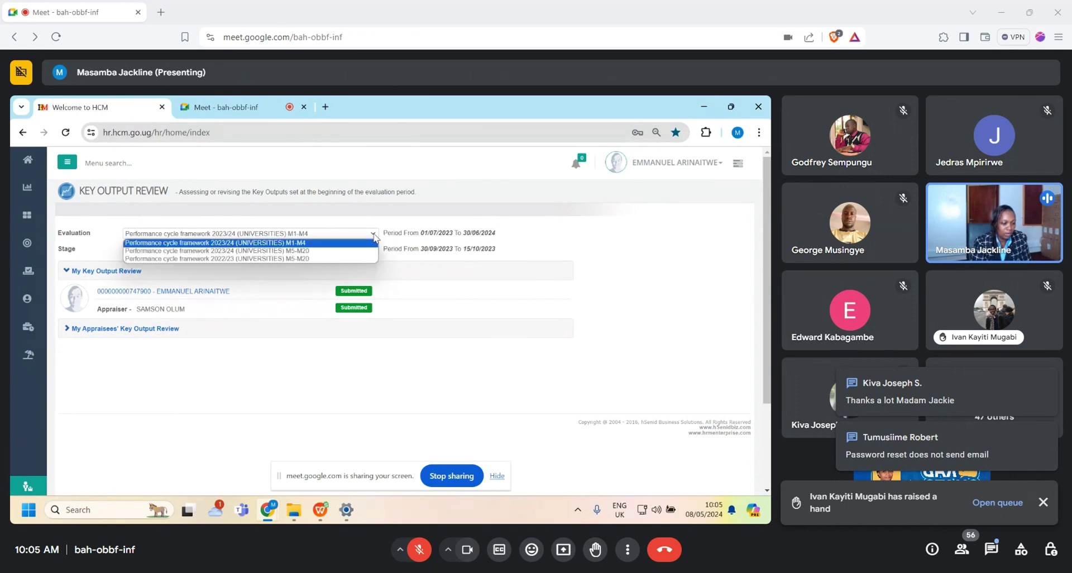
Step: Select the 2023/24 (UNIVERSITIES) M5-M20 evaluation cycle at its Output Review - Q2 stage
left_click(337, 252)
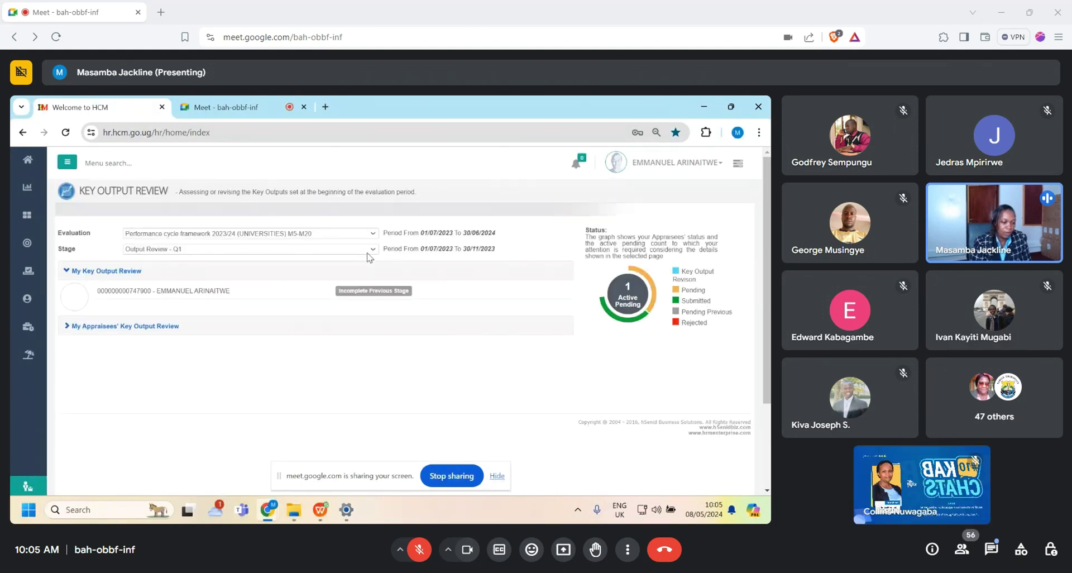
left_click(372, 250)
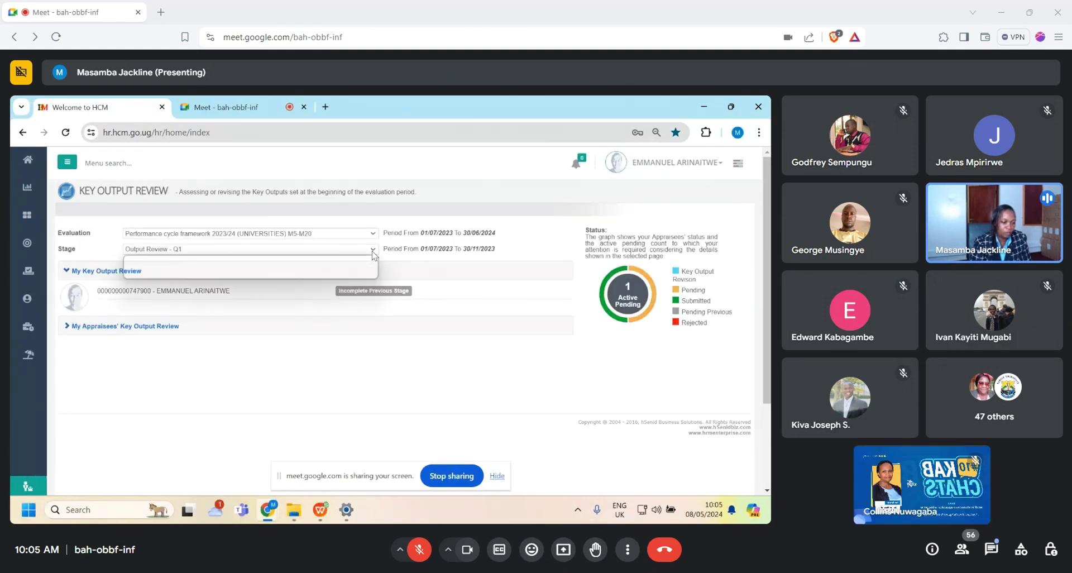
left_click(347, 267)
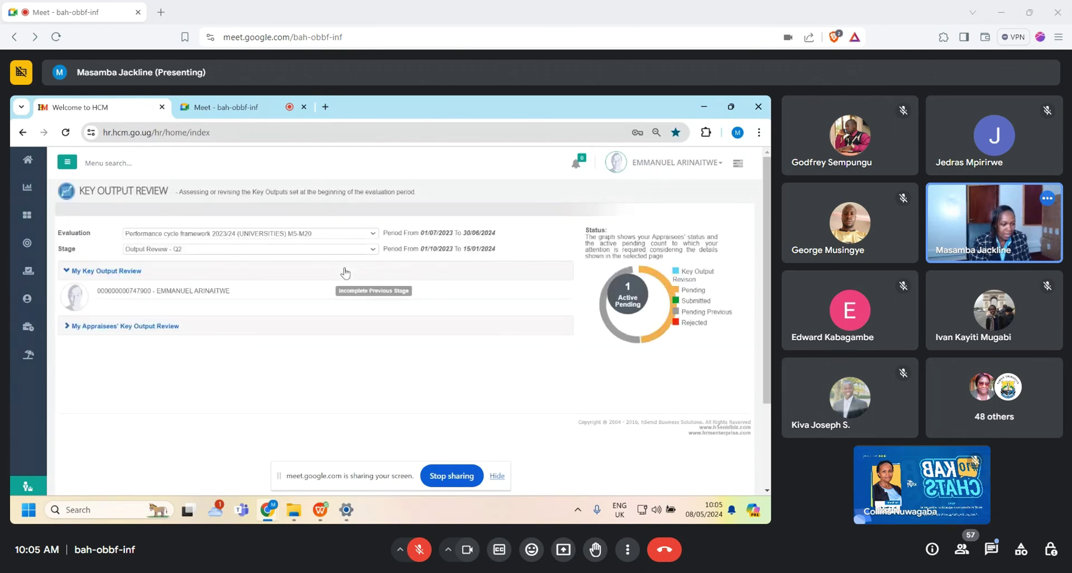
Step: Expand My Appraisees' Key Output Review to show both appraisees and their Q2 review statuses
left_click(149, 332)
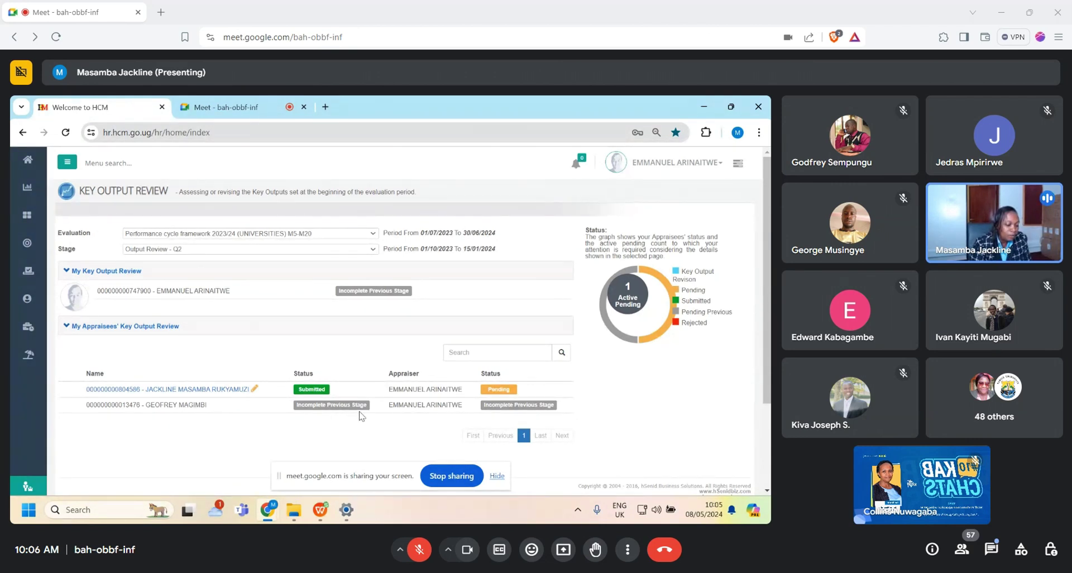
left_click(374, 251)
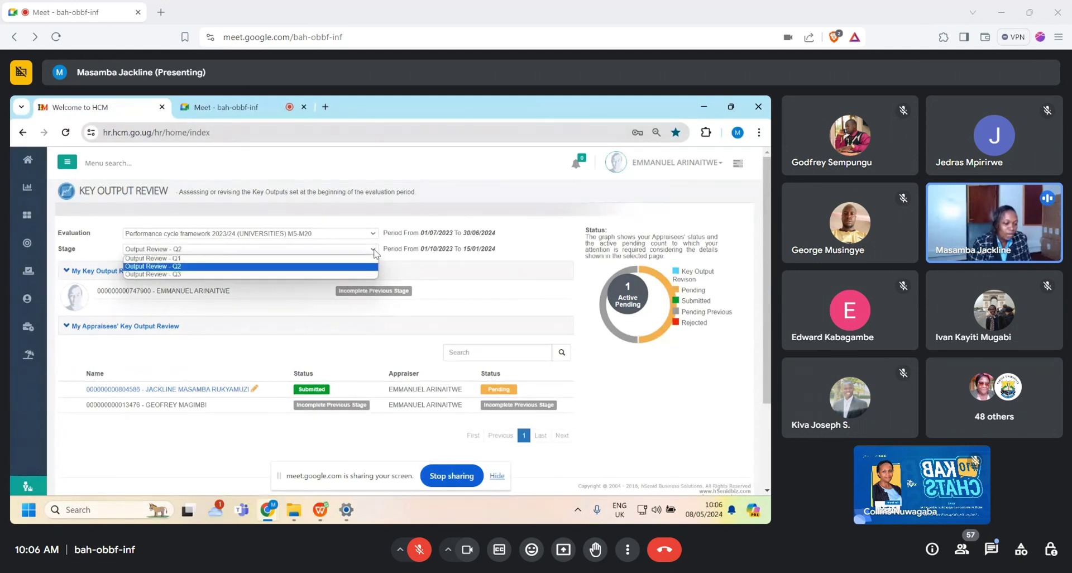
left_click(340, 259)
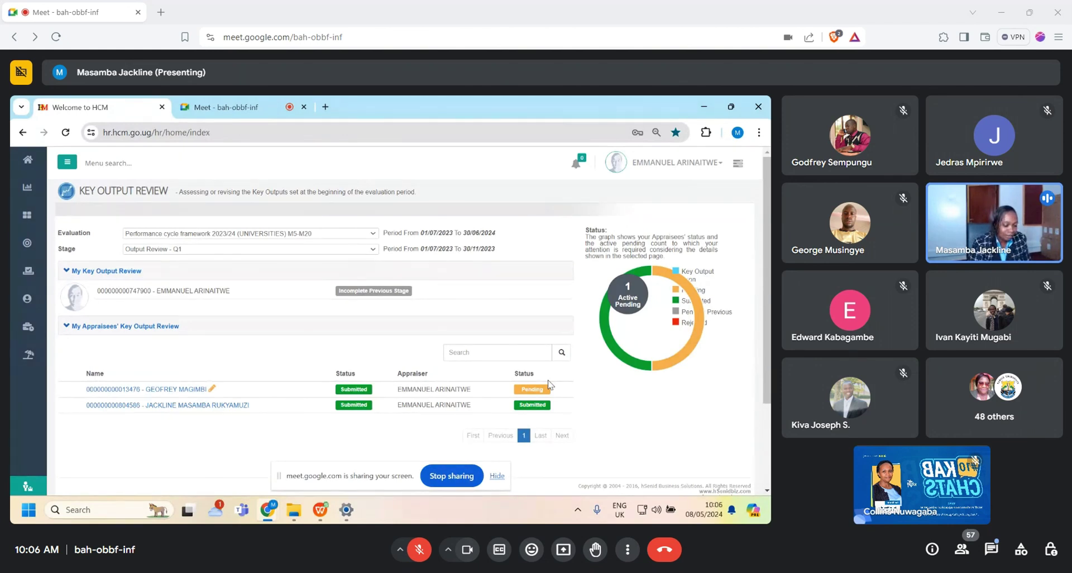
left_click(374, 249)
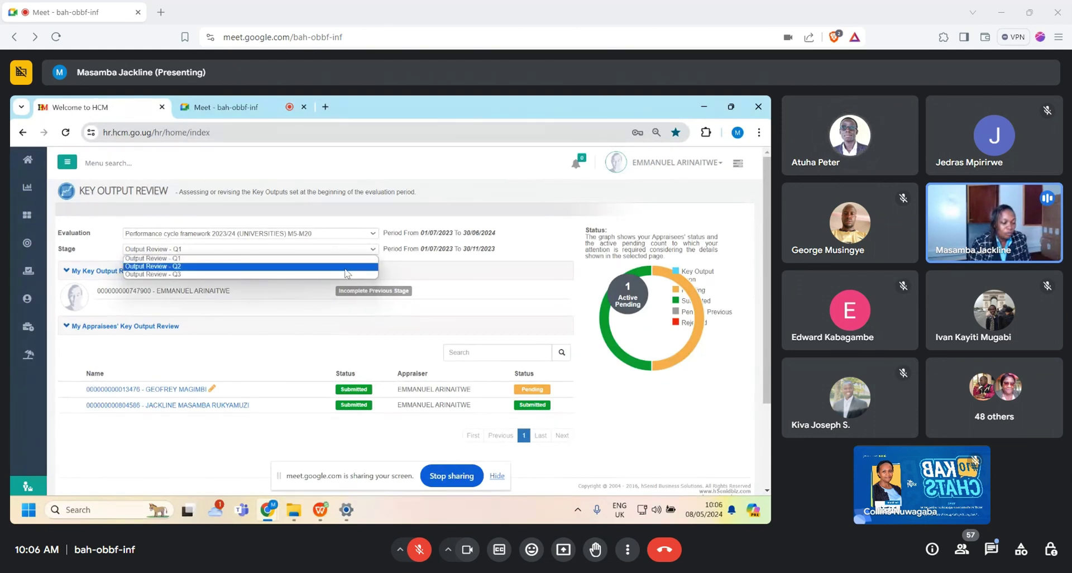
left_click(346, 267)
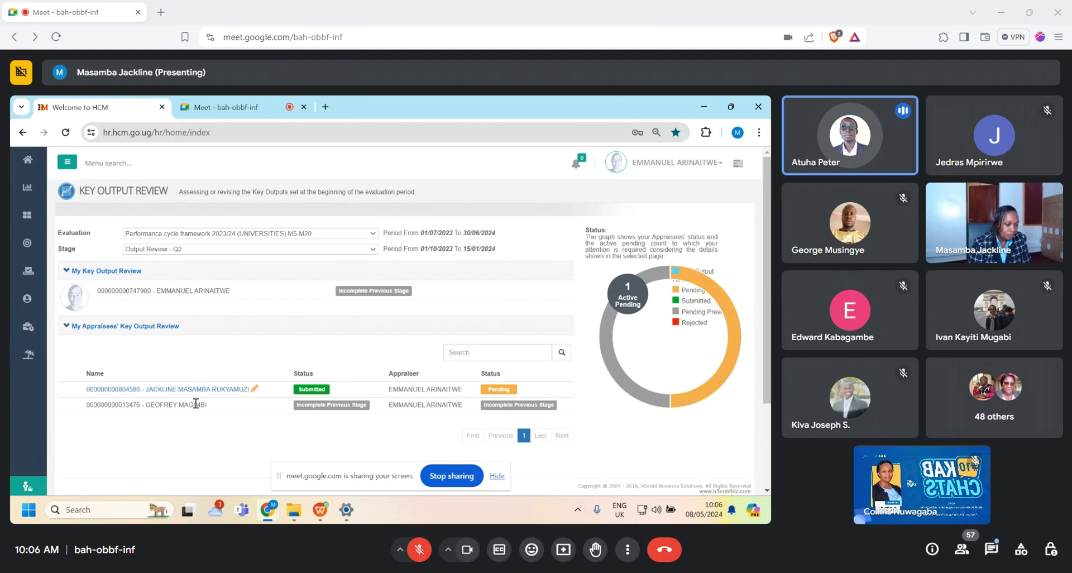
left_click(234, 108)
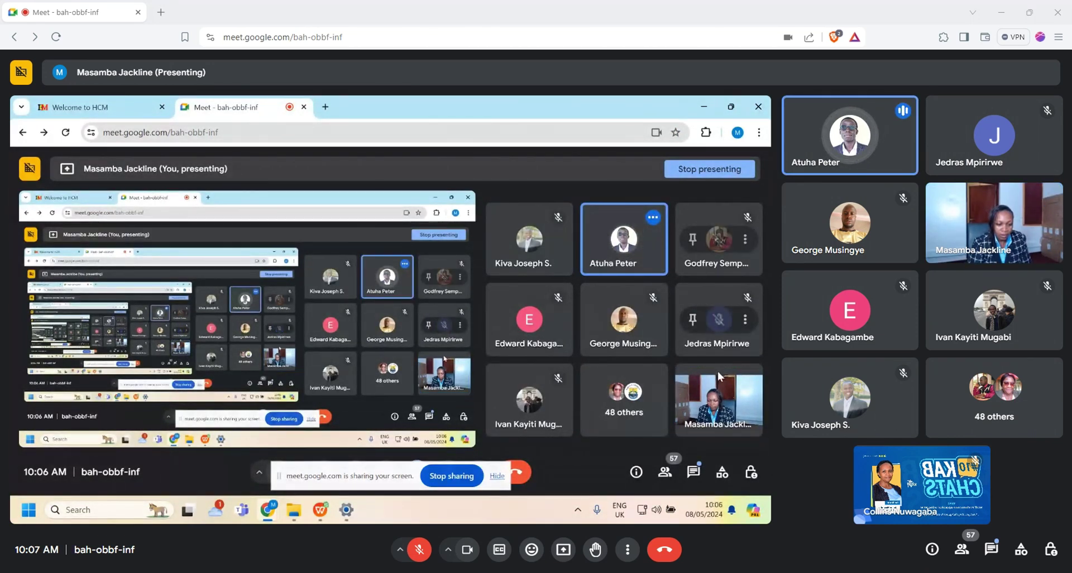
Step: Mute the currently speaking participant for everyone in the call
mouse_move(648, 245)
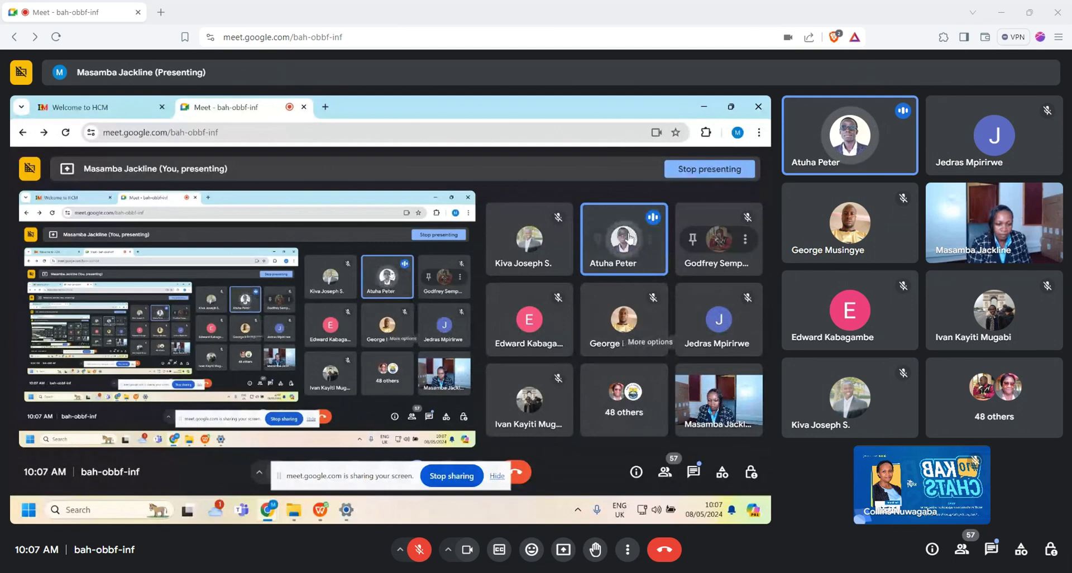
left_click(624, 240)
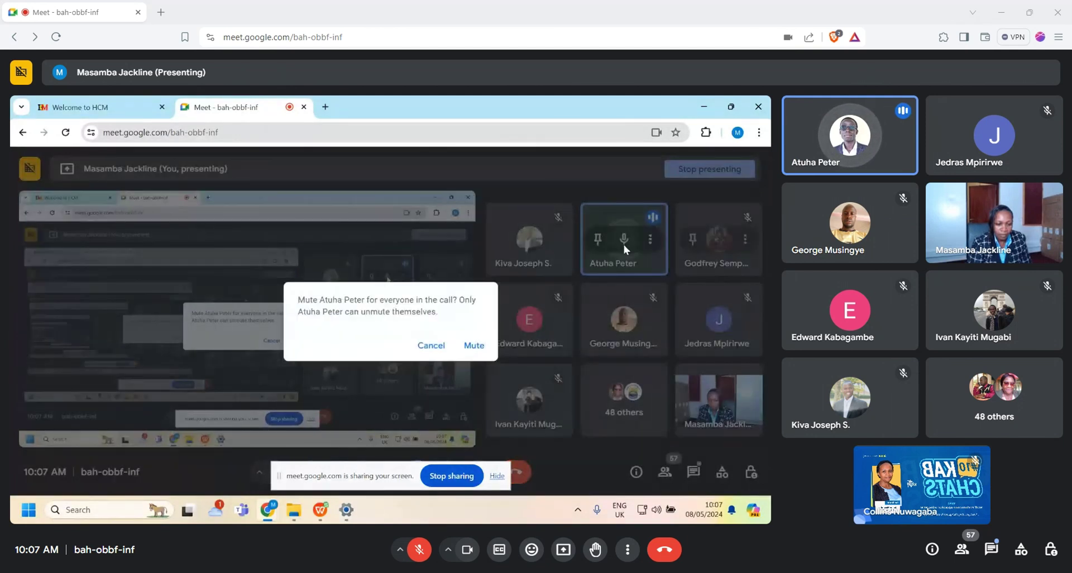
left_click(474, 345)
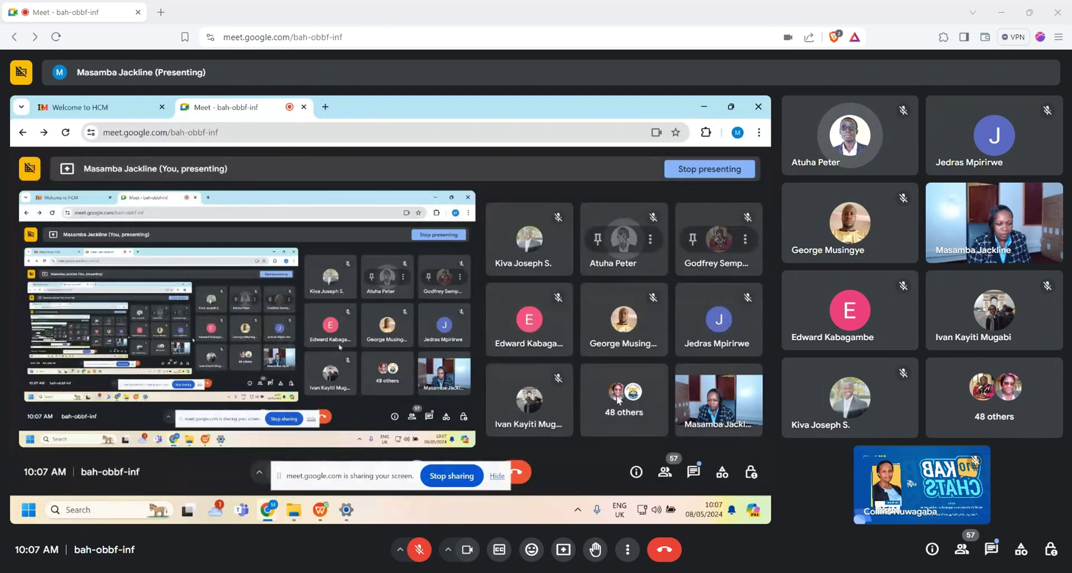
left_click(87, 109)
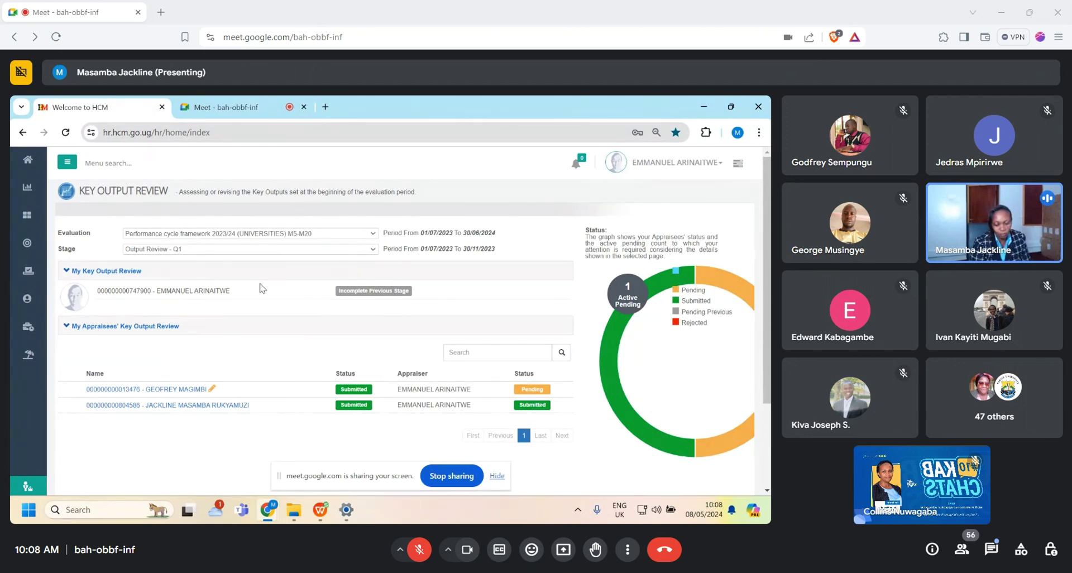
left_click(207, 107)
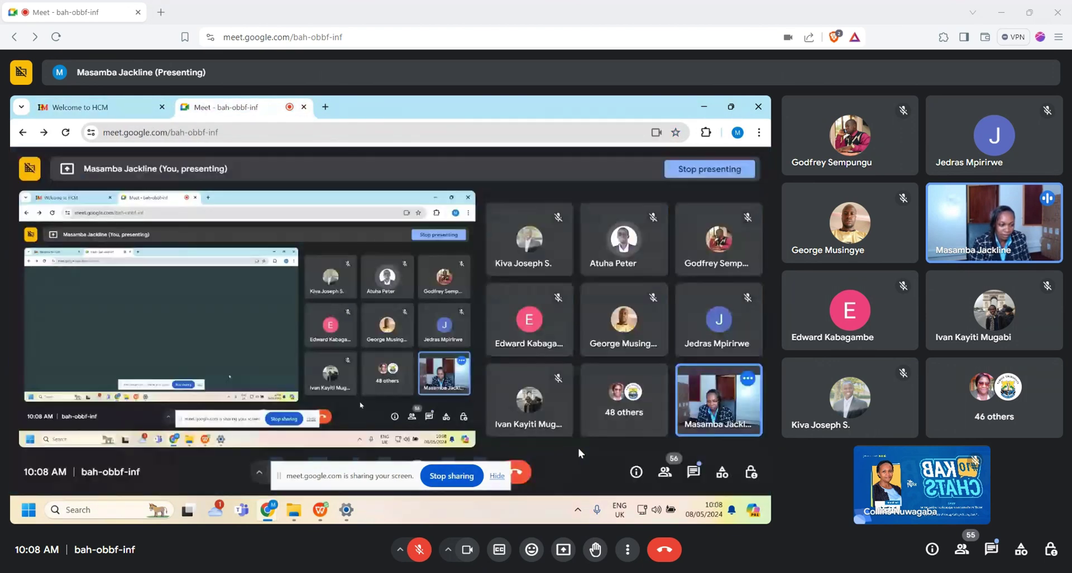
left_click(665, 474)
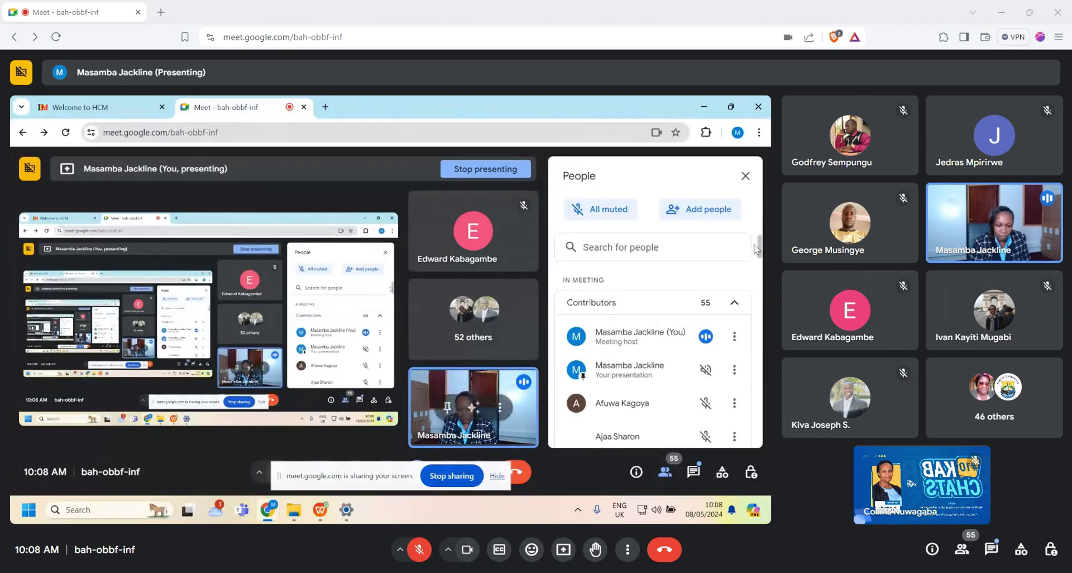
left_click_drag(761, 246, 770, 433)
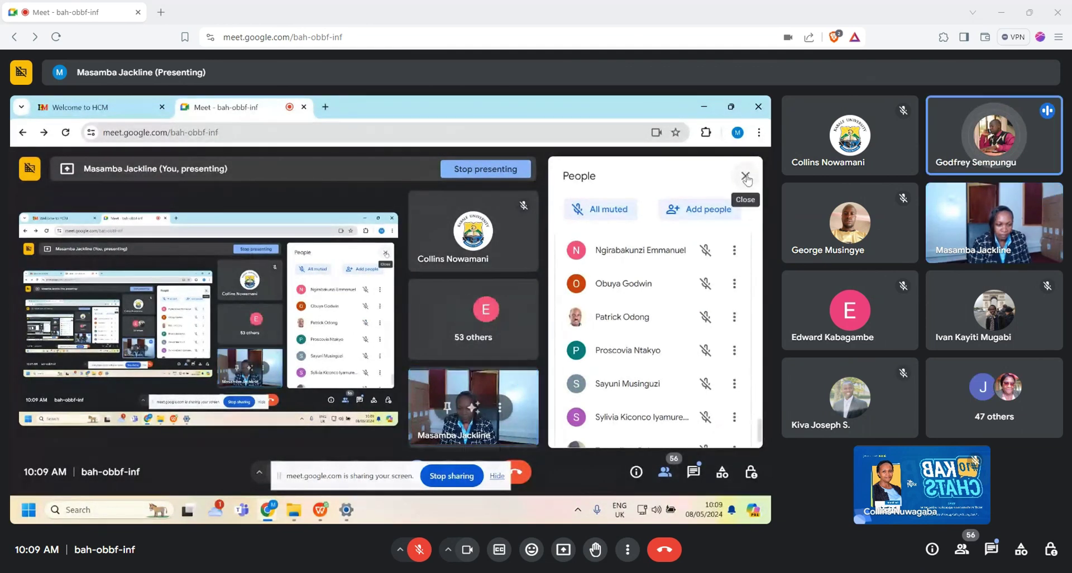
left_click(747, 177)
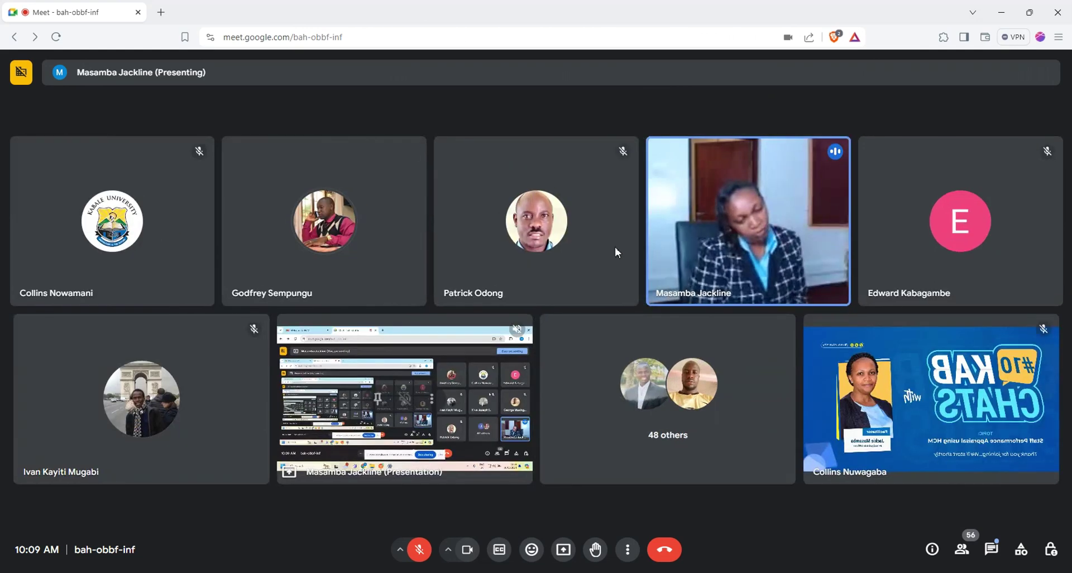
Step: Cancel the presenter's mute prompt to keep her mic on, and show her tile's pin options
left_click(752, 223)
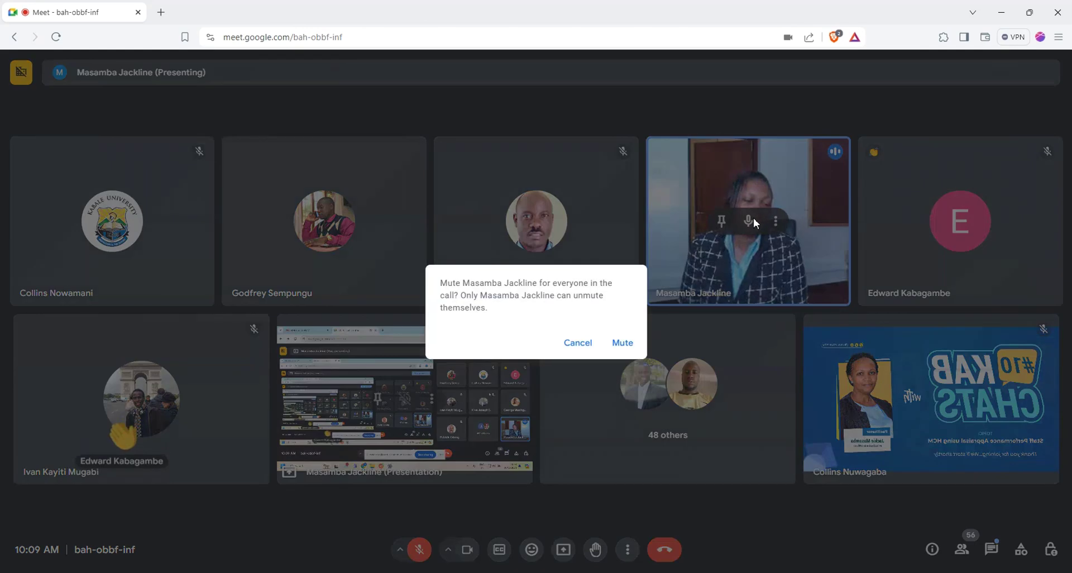
left_click(590, 344)
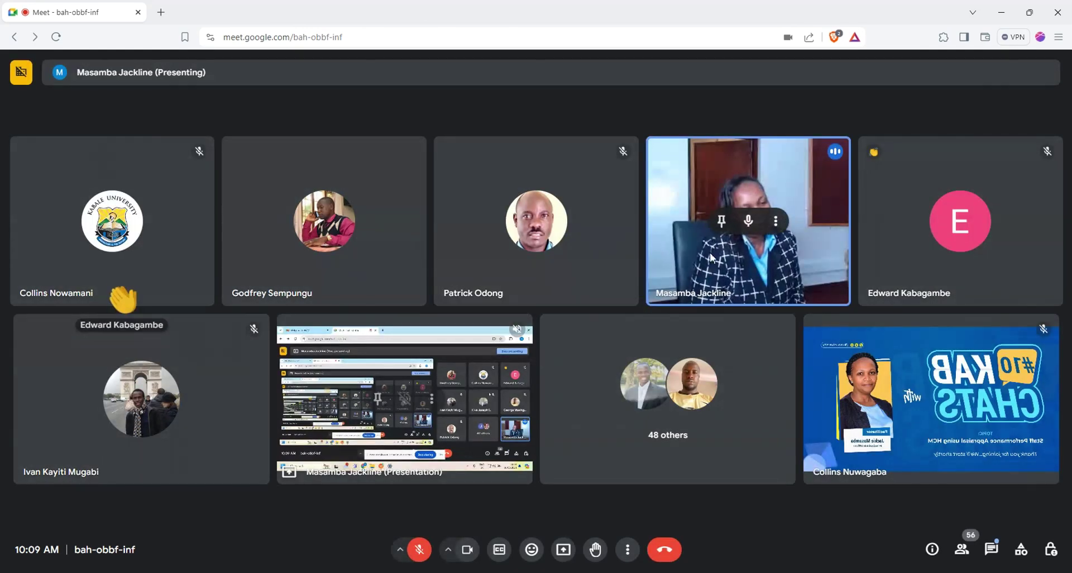
left_click(722, 220)
left_click(780, 306)
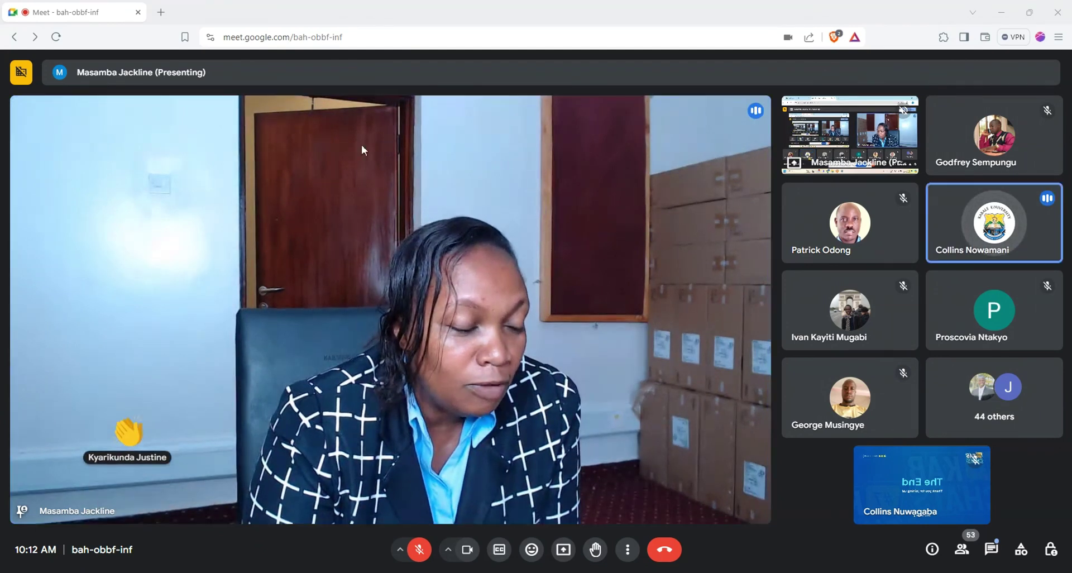
mouse_move(804, 158)
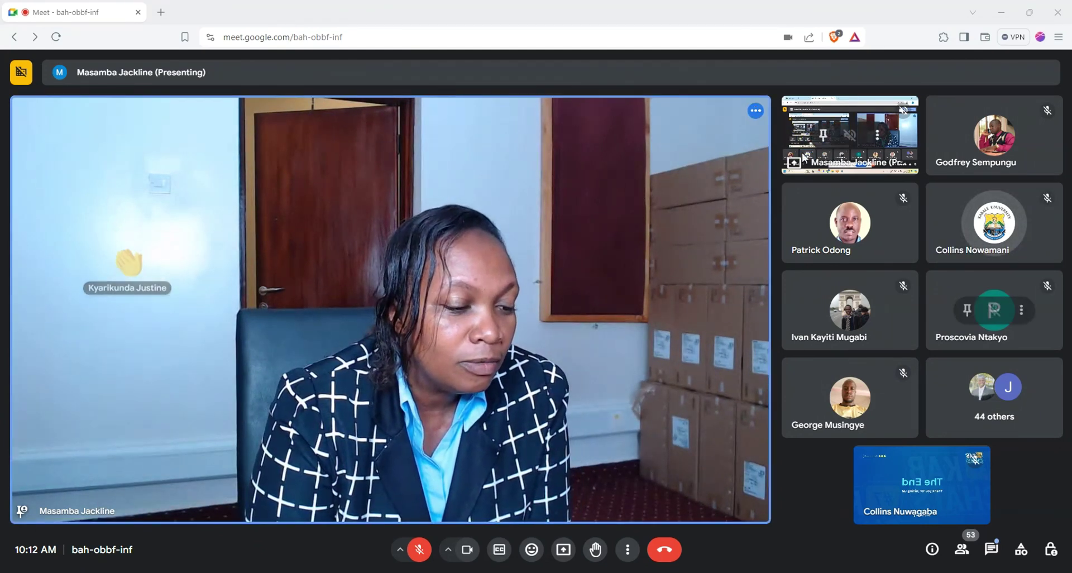
left_click(877, 134)
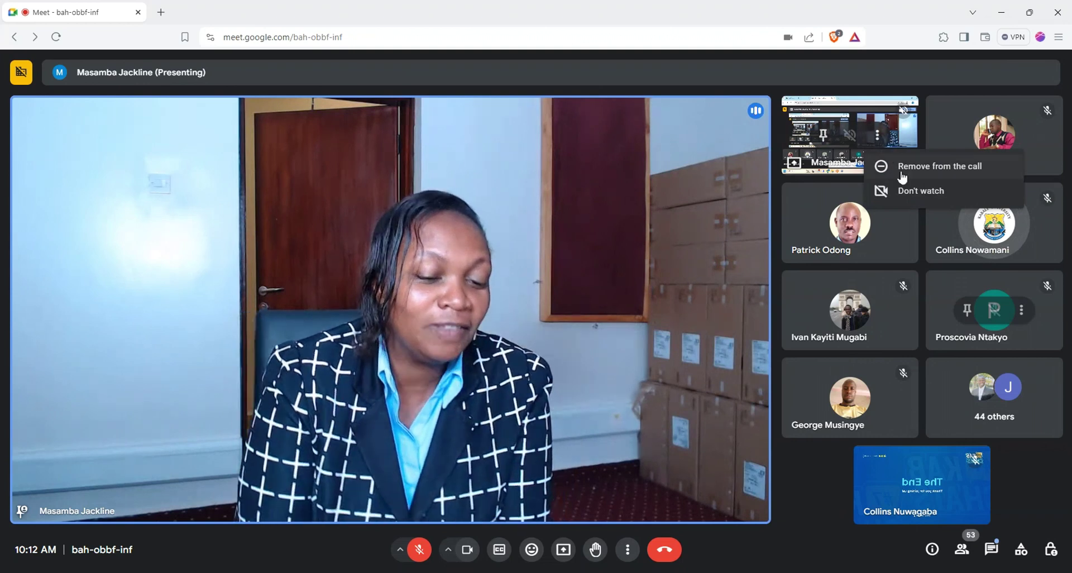
left_click(924, 188)
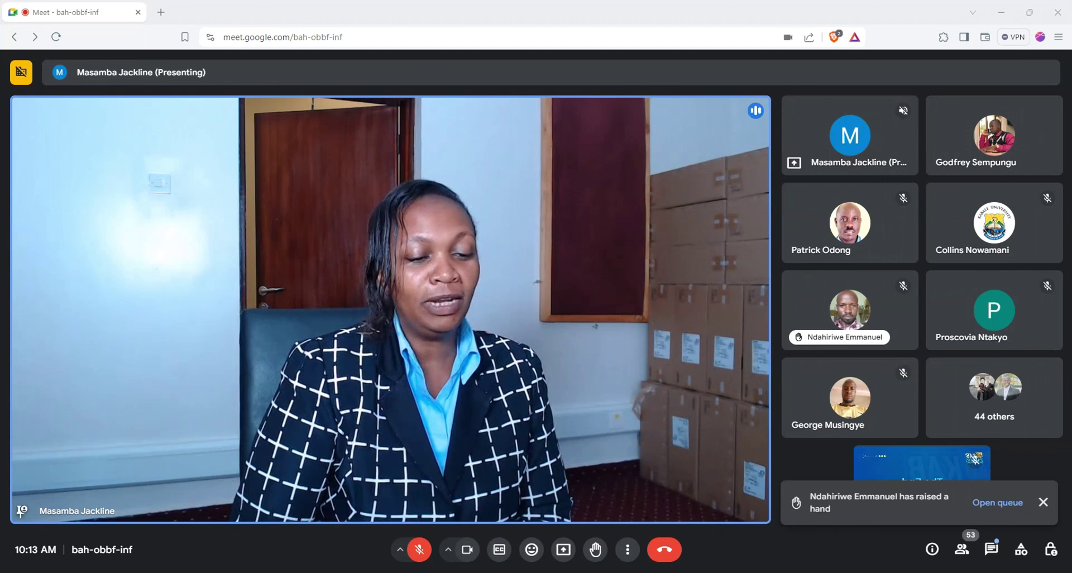
left_click(991, 553)
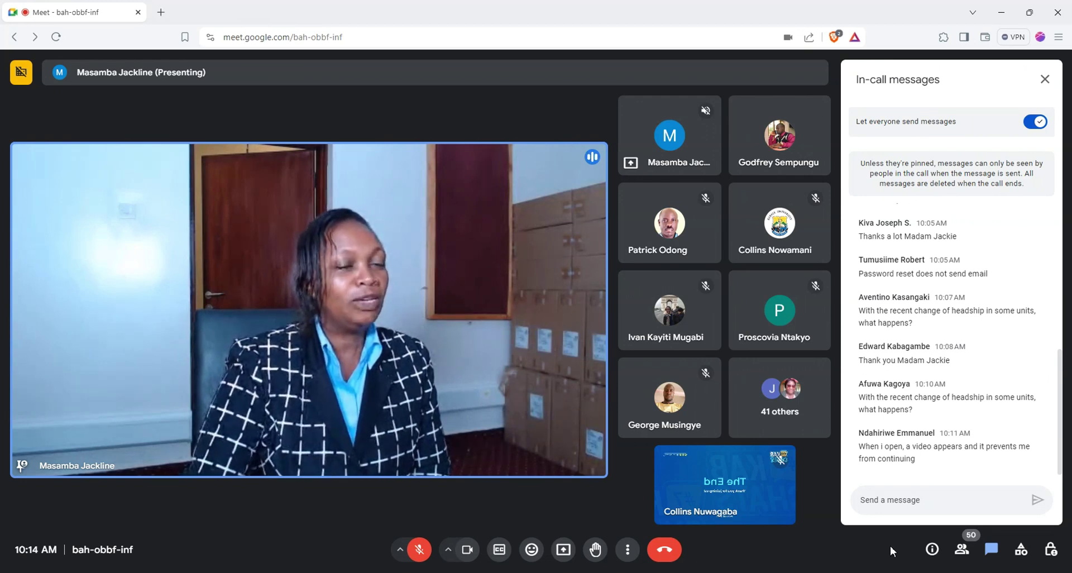
left_click(1045, 79)
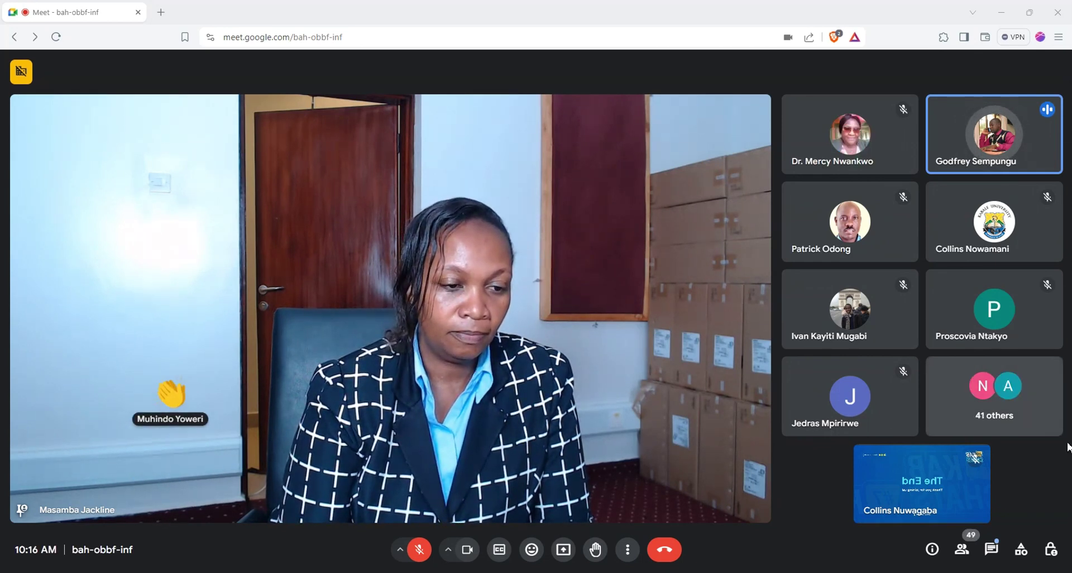
Step: Pin your own video tile for everyone in the meeting
mouse_move(989, 473)
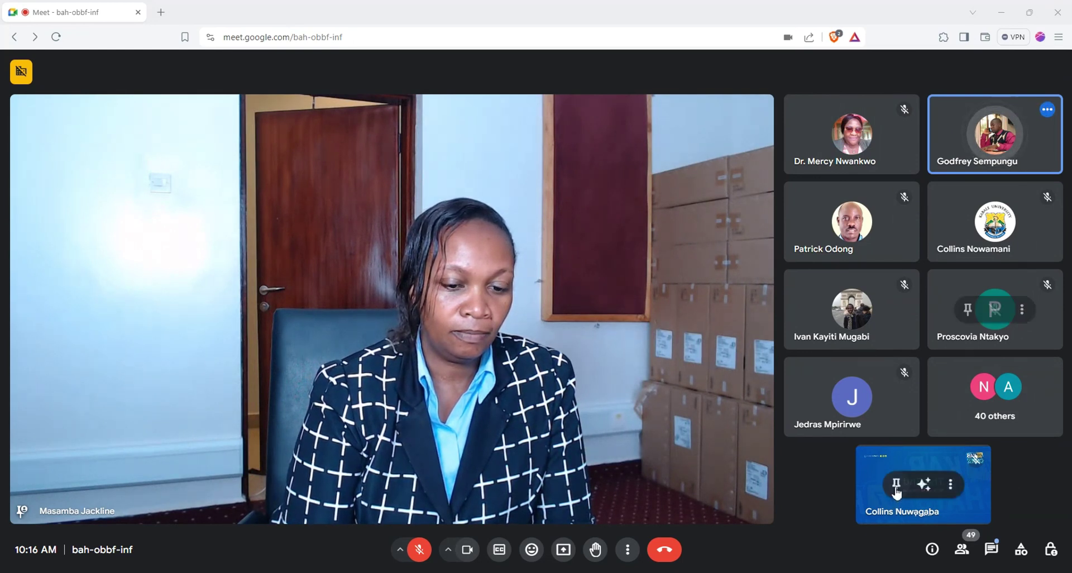
left_click(896, 483)
left_click(967, 452)
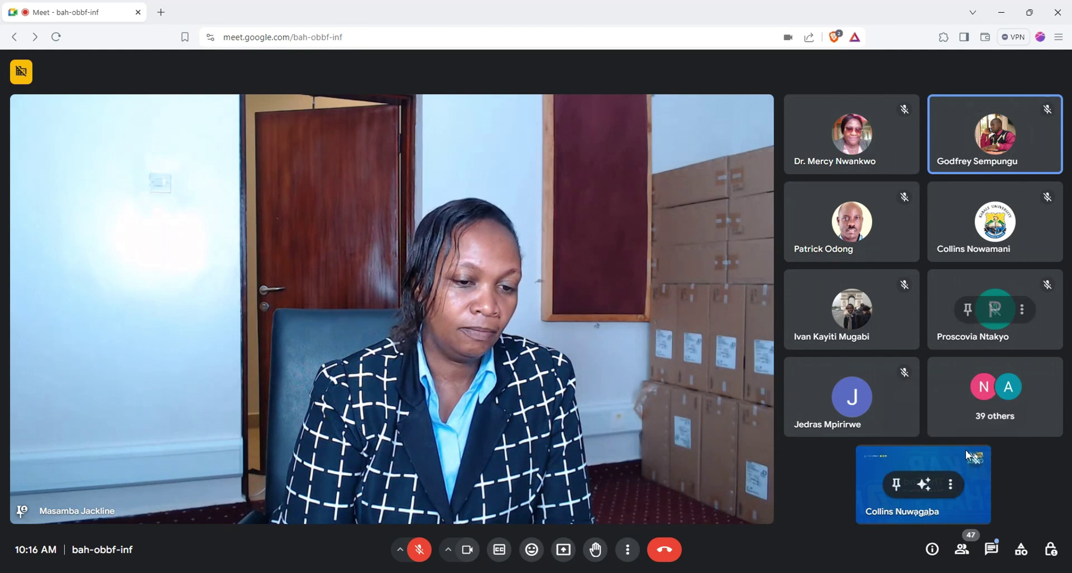